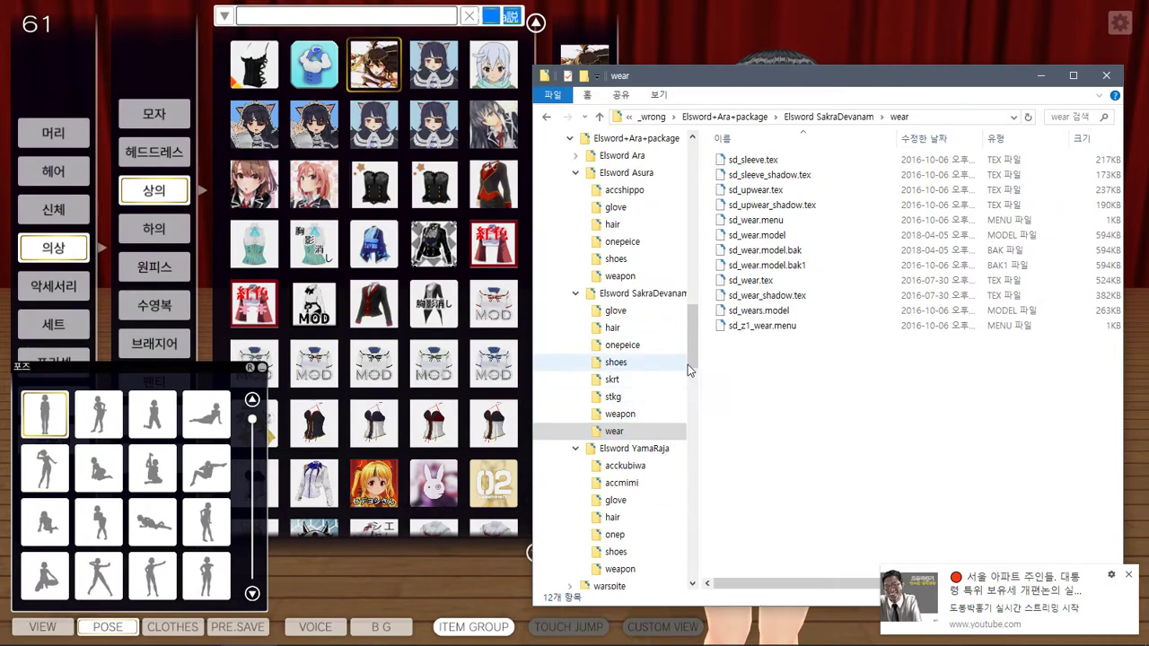
# - Select sd_wears.model in the wear folder of Elsword SakraDevanam and switch to Blender
pyautogui.click(807, 315)
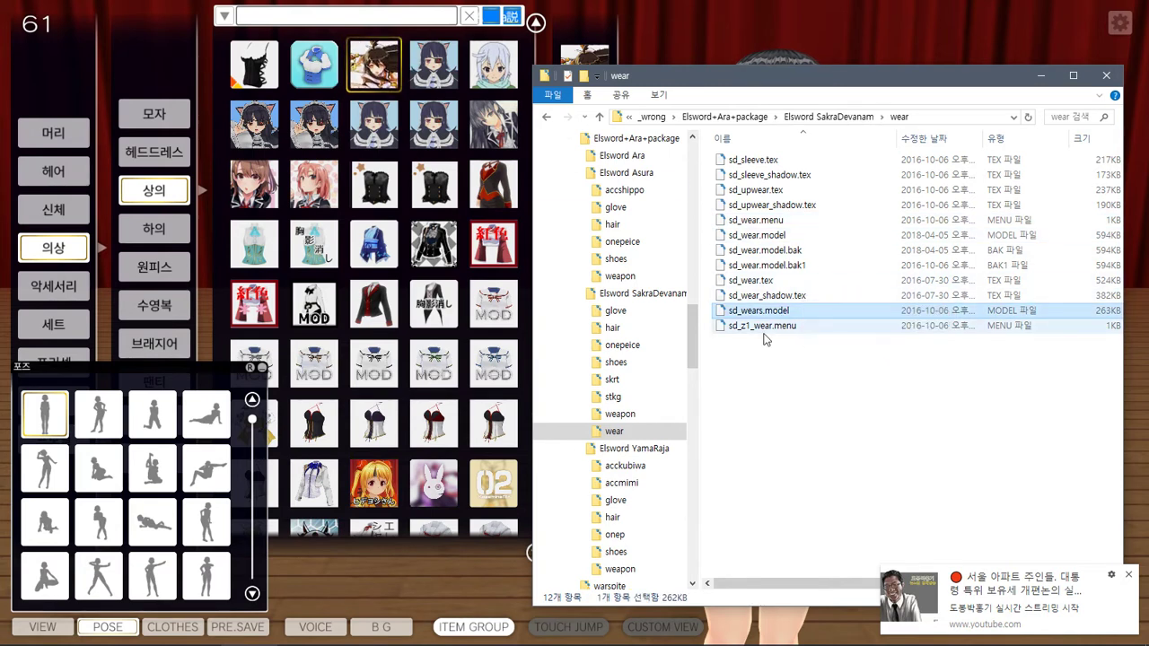
pyautogui.click(779, 35)
pyautogui.hotkey('alt', 'Tab')
pyautogui.hotkey('alt', 'Tab')
pyautogui.hotkey('alt', 'Tab')
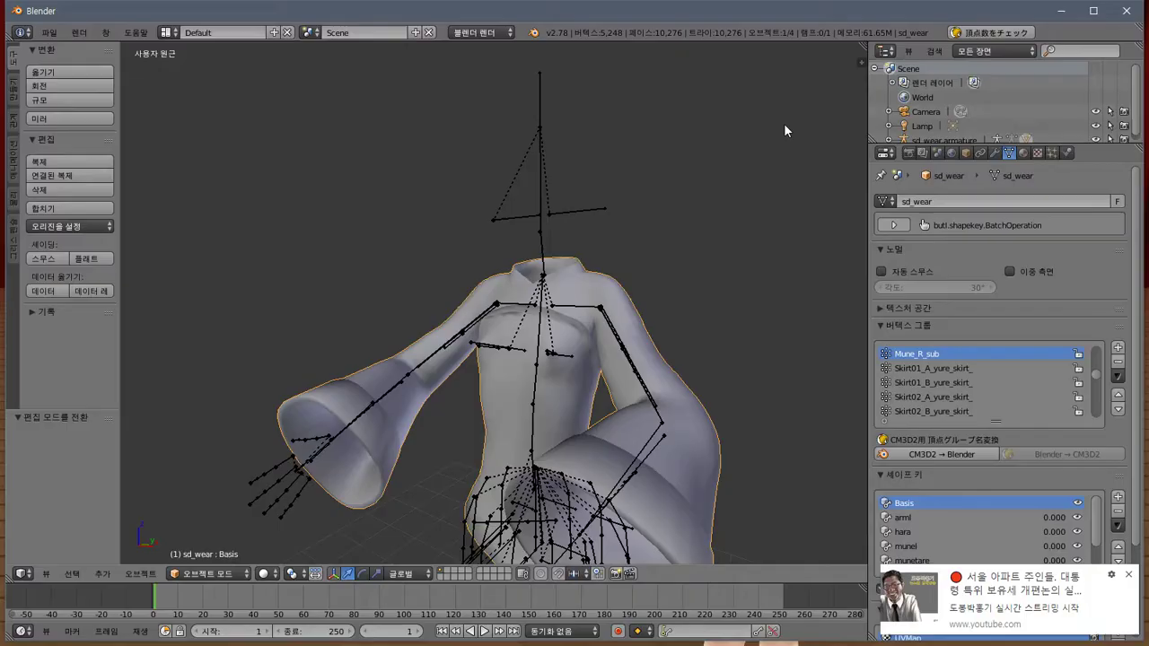
# - Delete the sd_wear mesh and its armature from the scene
pyautogui.press('x')
pyautogui.click(549, 347)
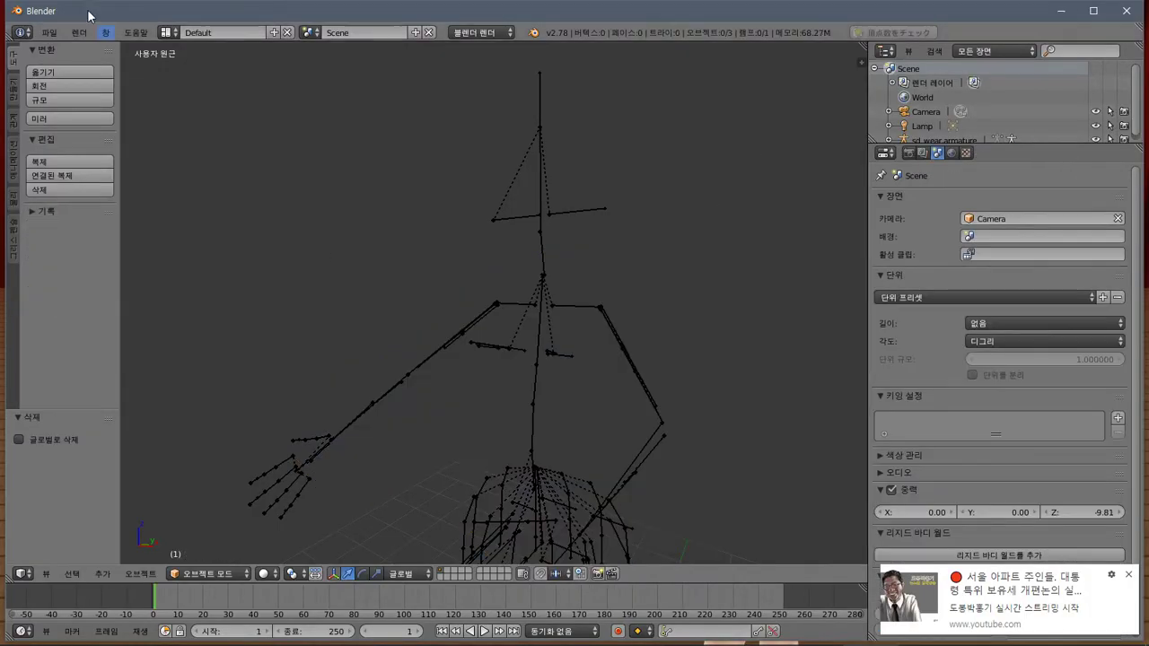
pyautogui.rightClick(541, 296)
pyautogui.press('x')
pyautogui.click(469, 268)
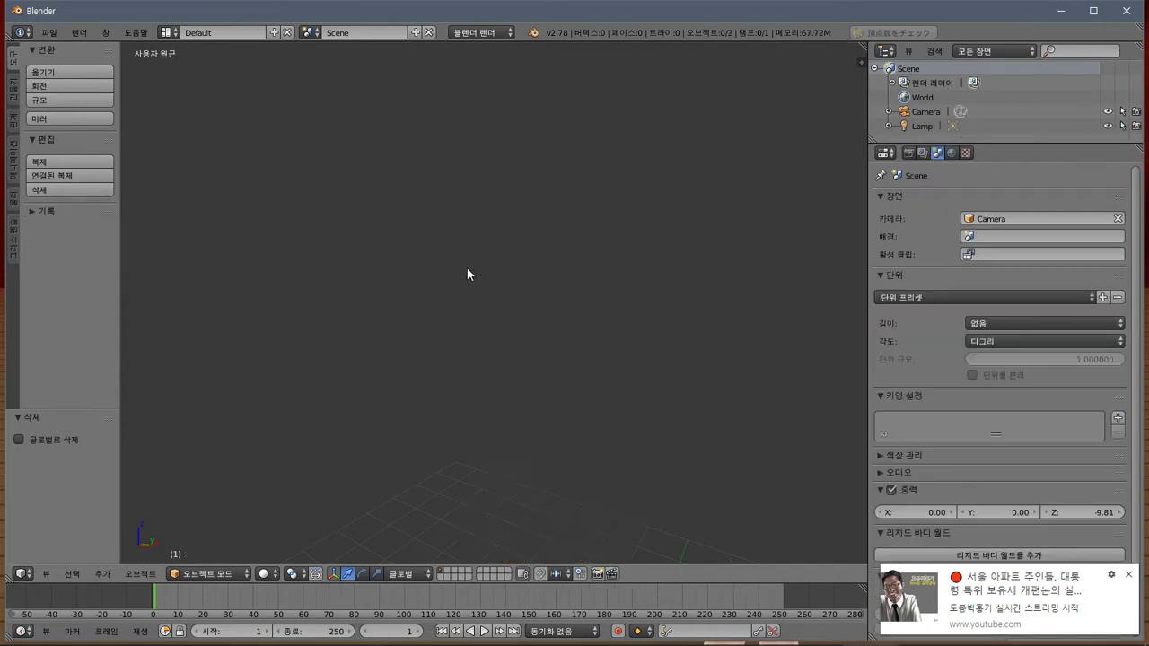
# - Launch the Spot on the Mouse tool to show mouse clicks and keyboard input
pyautogui.click(47, 34)
pyautogui.moveTo(149, 293)
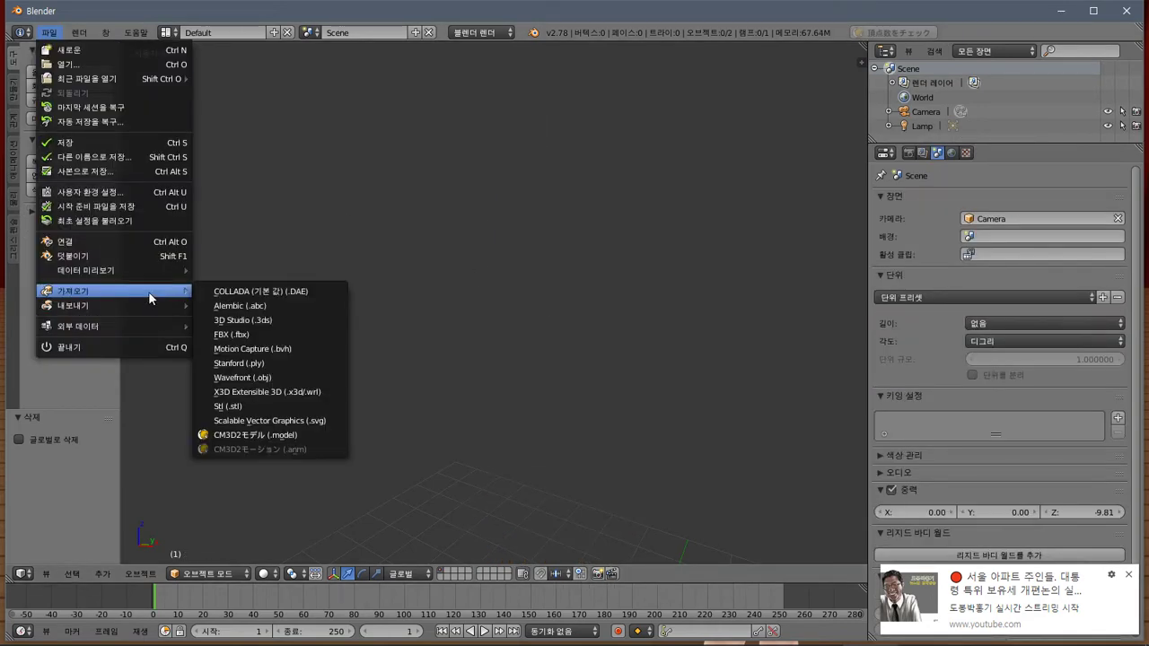
pyautogui.press('super')
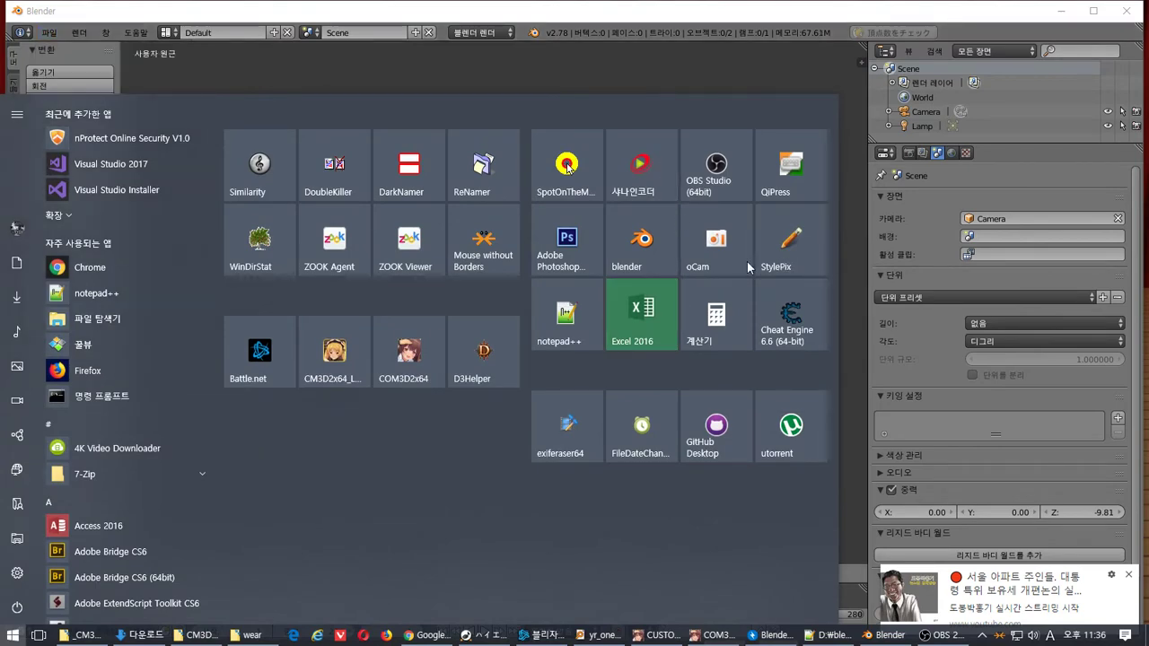
pyautogui.click(559, 192)
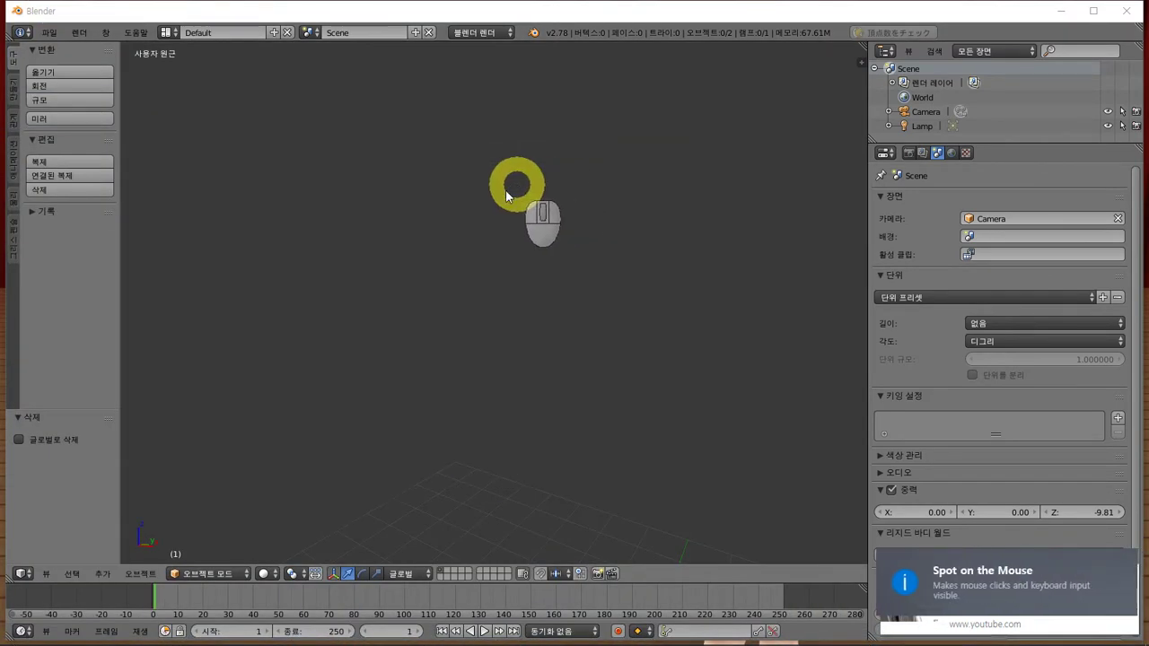
# - Import sd_wears.model from the wear folder as a CM3D2 model at scale 5.0
pyautogui.click(50, 32)
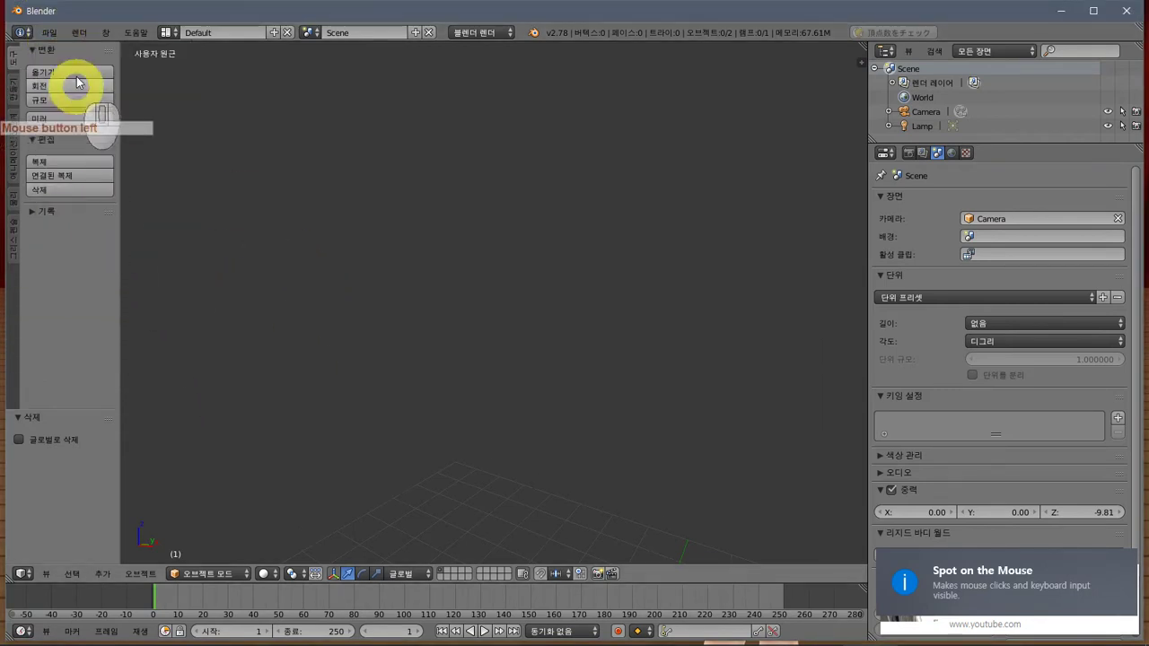
pyautogui.click(49, 32)
pyautogui.click(90, 291)
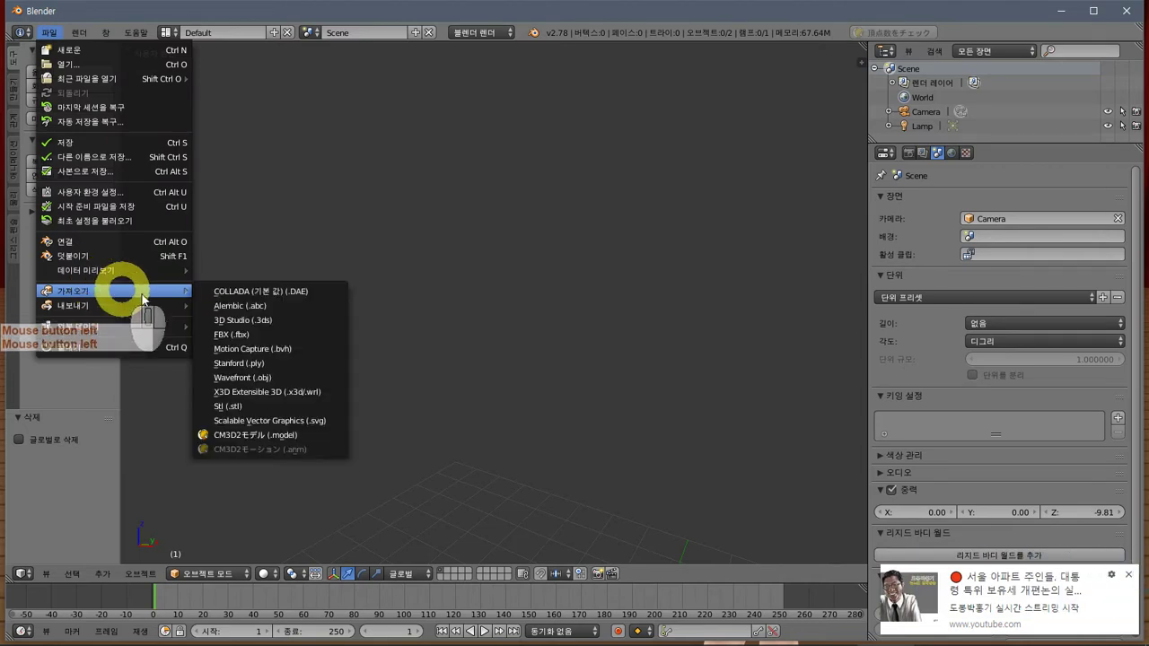
pyautogui.click(295, 438)
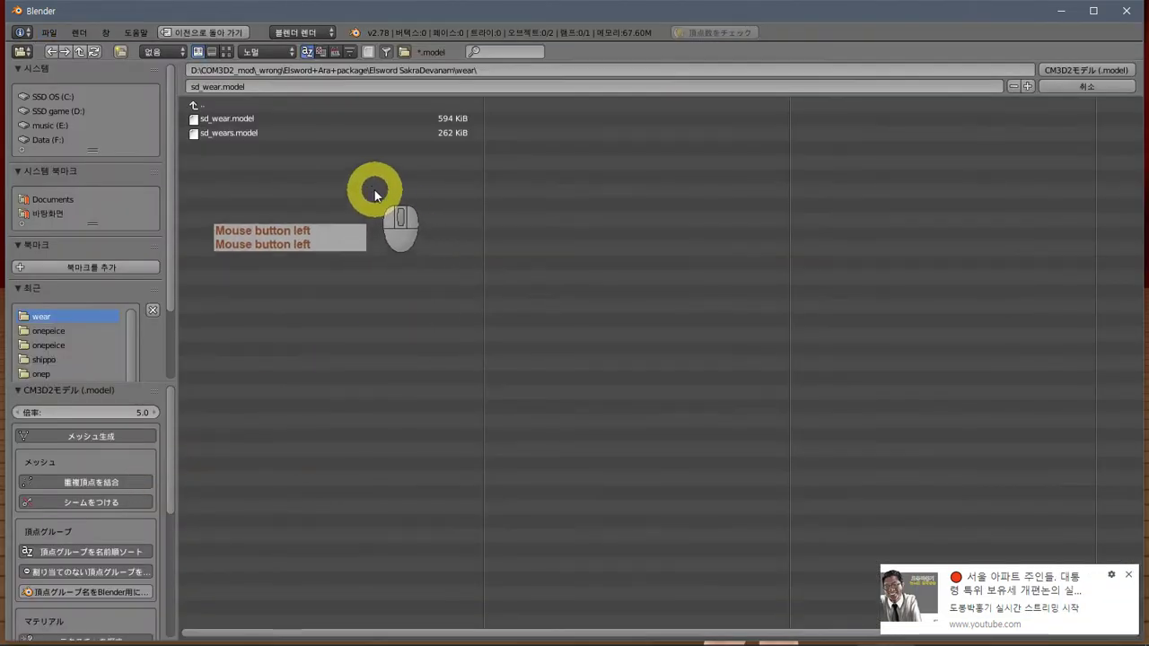
pyautogui.click(246, 135)
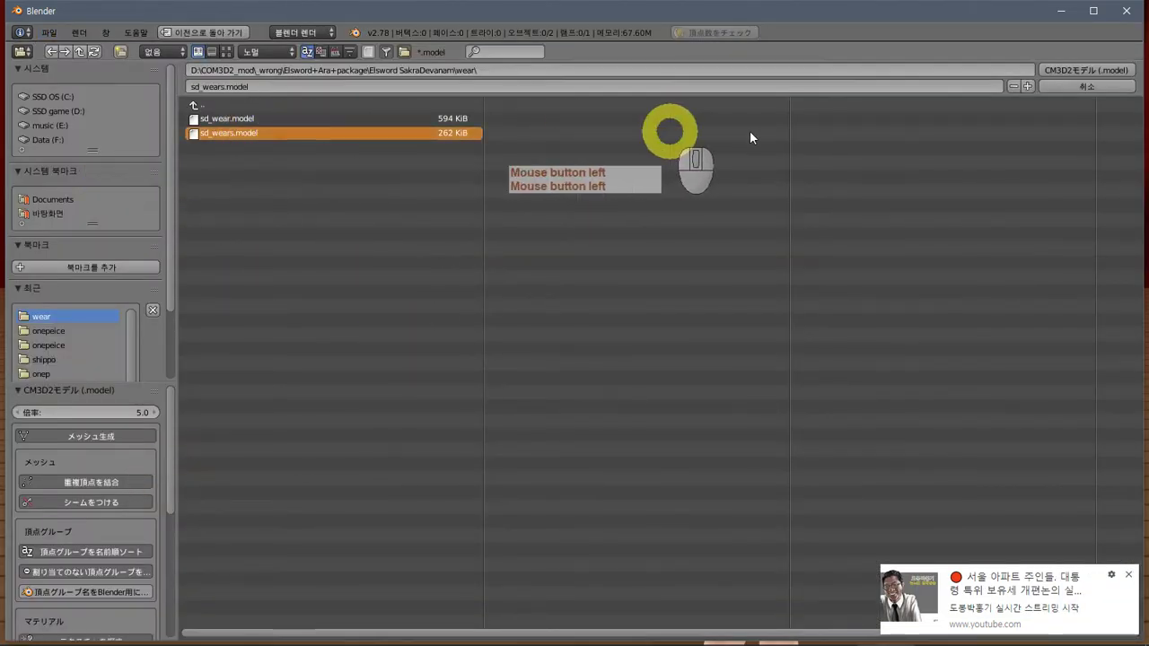
pyautogui.click(1063, 70)
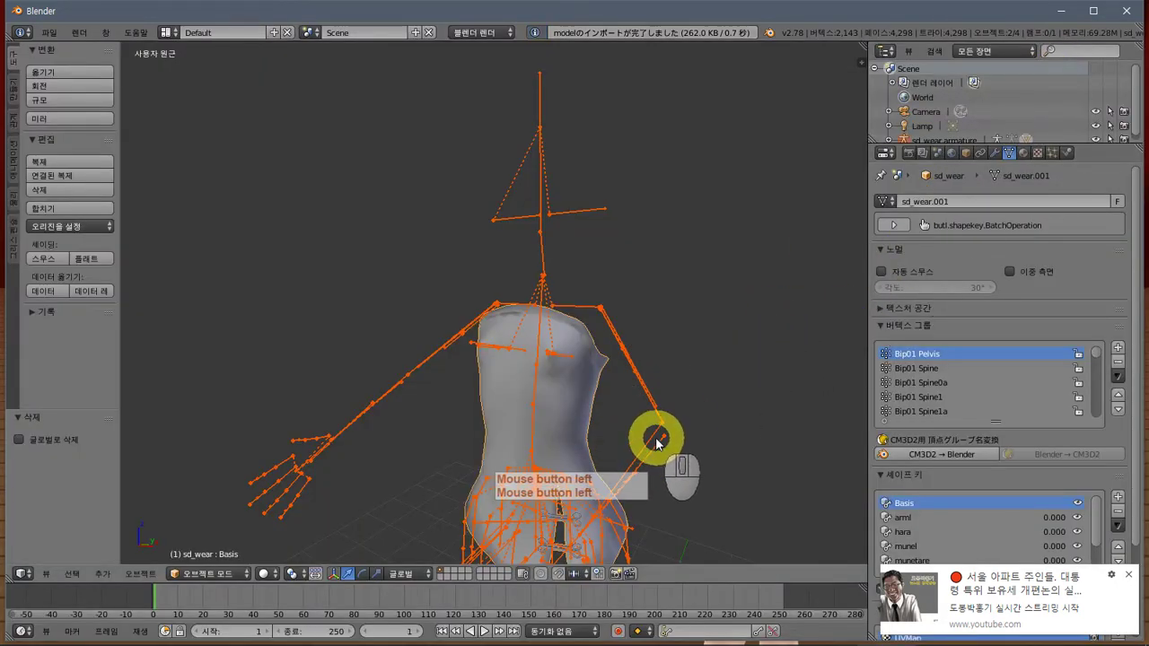
# - Switch the imported sd_wear mesh to Weight Paint mode
pyautogui.moveTo(659, 443); pyautogui.dragTo(637, 282, button='middle')
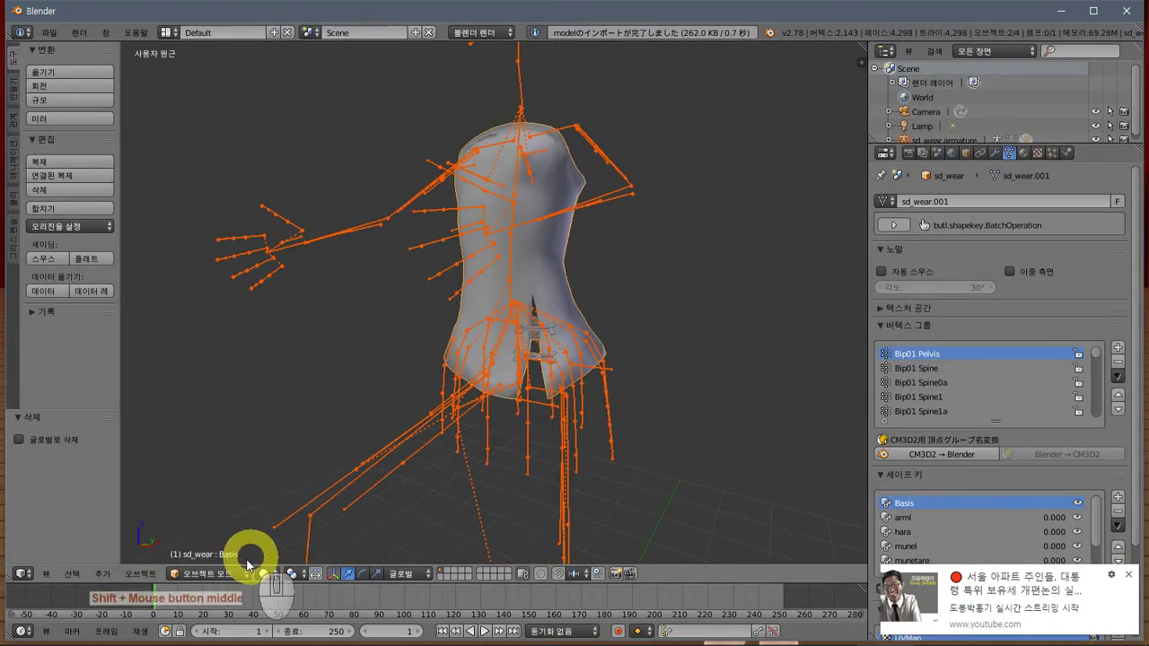
pyautogui.click(207, 574)
pyautogui.click(220, 493)
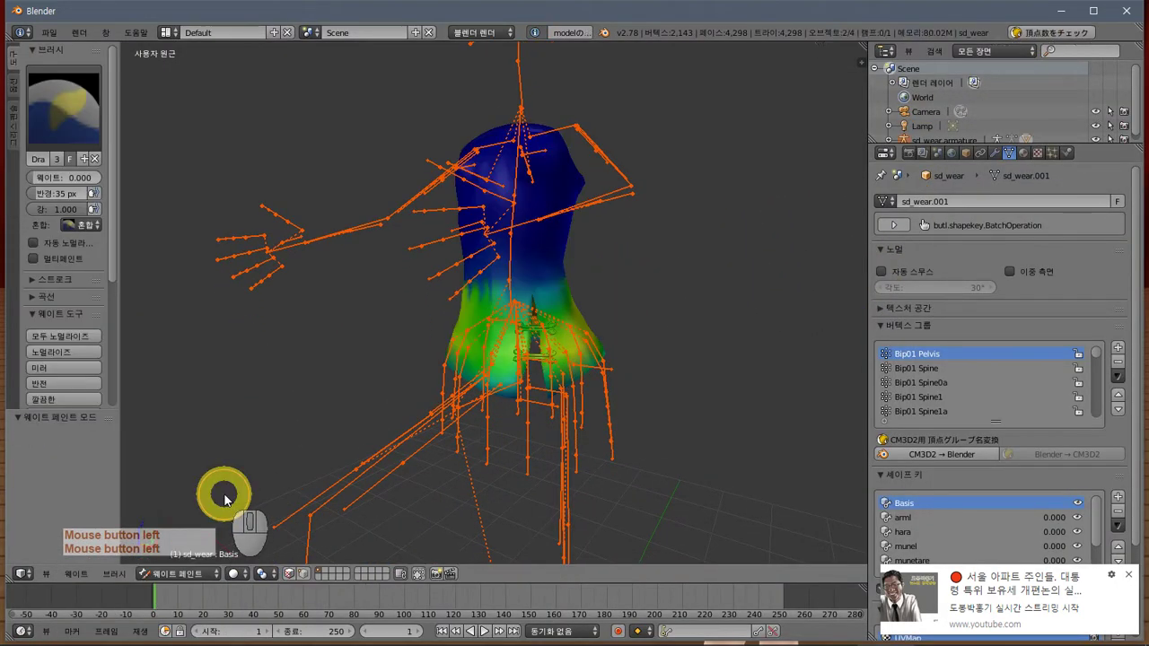
# - Examine the painted weights of the vertex groups on the garment, particularly the Skirt12, Mune and Skirt01 groups
pyautogui.click(1007, 370)
pyautogui.scroll(-3, 988, 395)
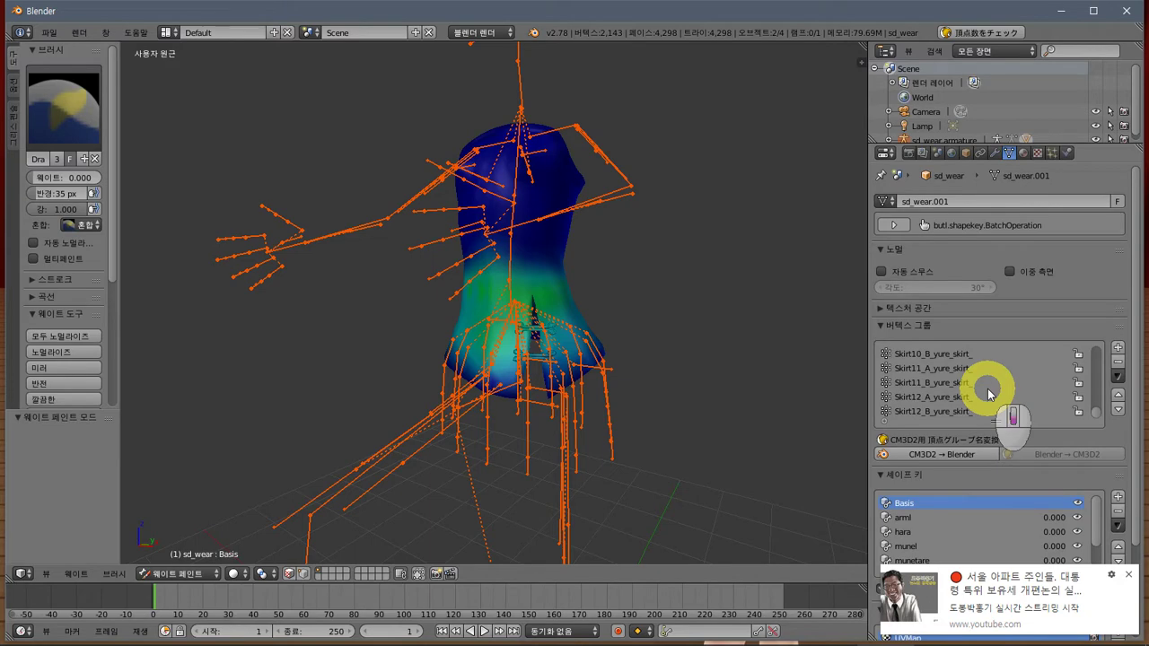
pyautogui.click(987, 411)
pyautogui.moveTo(608, 333); pyautogui.dragTo(613, 400, button='middle')
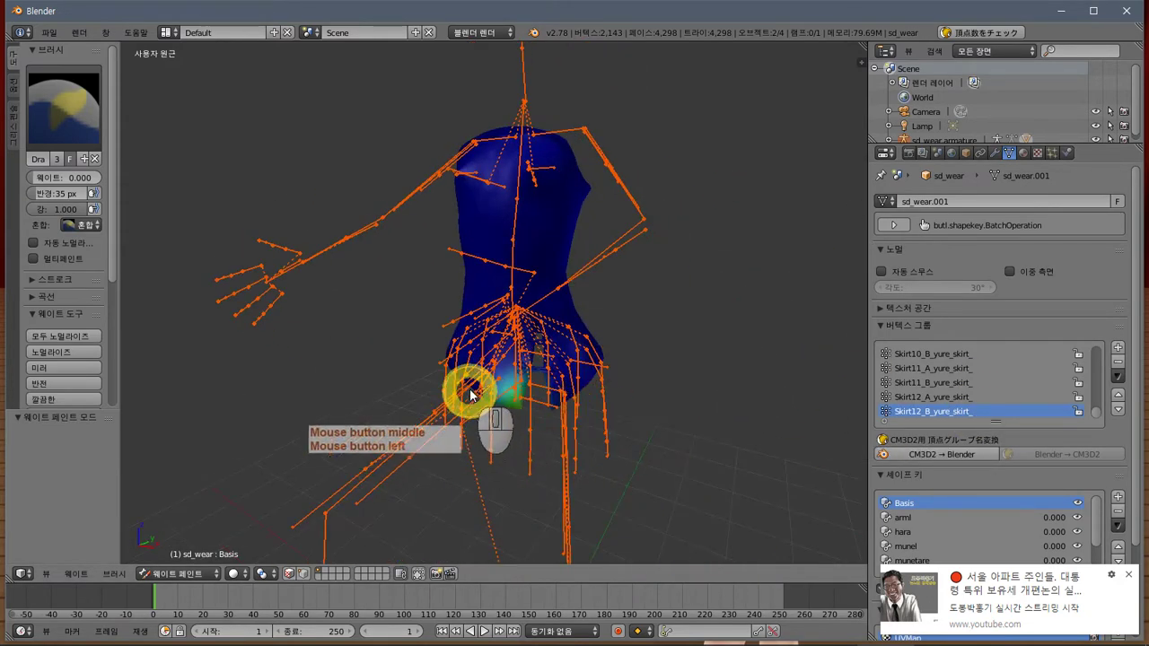
pyautogui.moveTo(530, 372); pyautogui.dragTo(620, 351, button='middle')
pyautogui.click(974, 396)
pyautogui.moveTo(736, 368); pyautogui.dragTo(709, 368, button='middle')
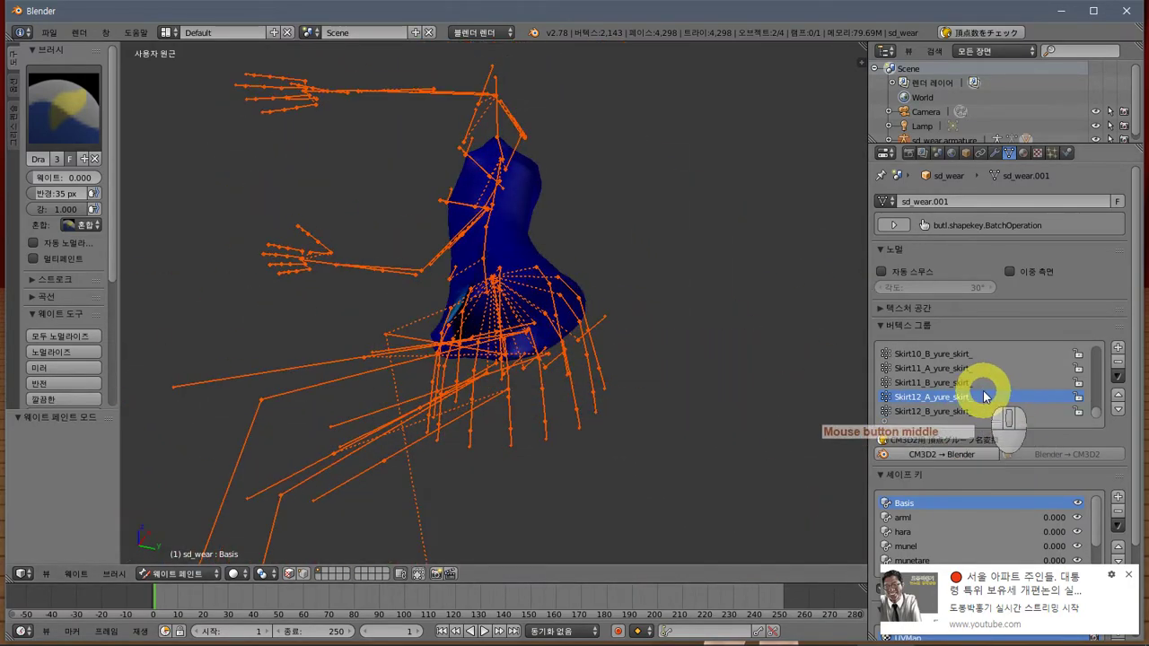
pyautogui.press('Up')
pyautogui.press('Up')
pyautogui.press('Up')
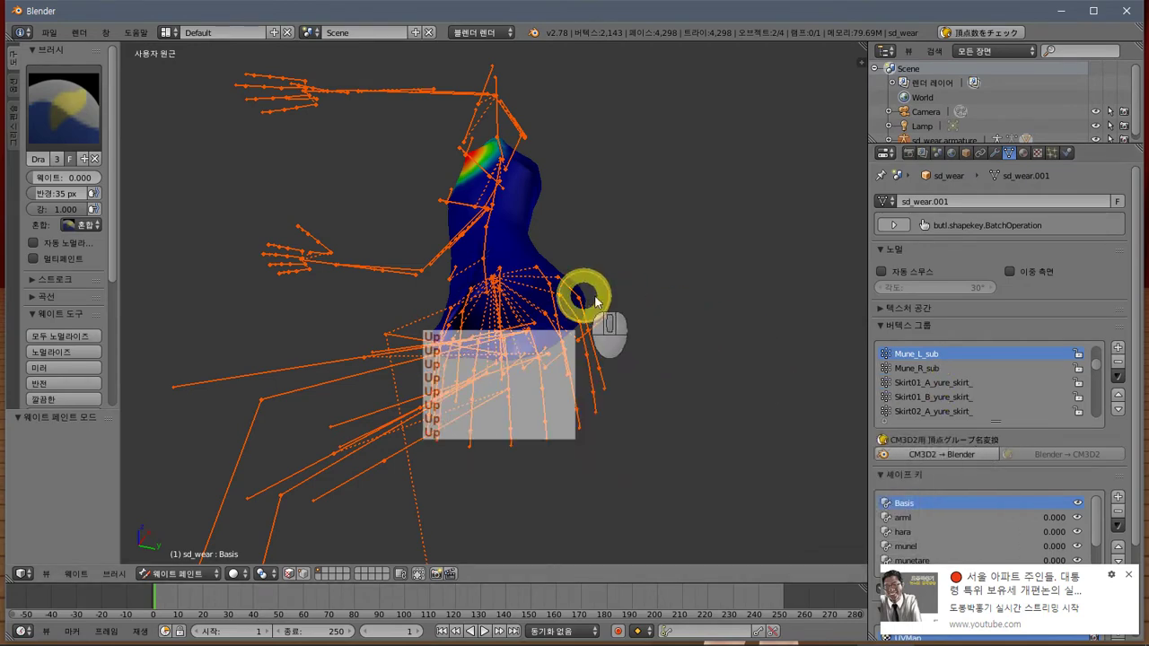
pyautogui.moveTo(679, 313); pyautogui.dragTo(736, 351, button='middle')
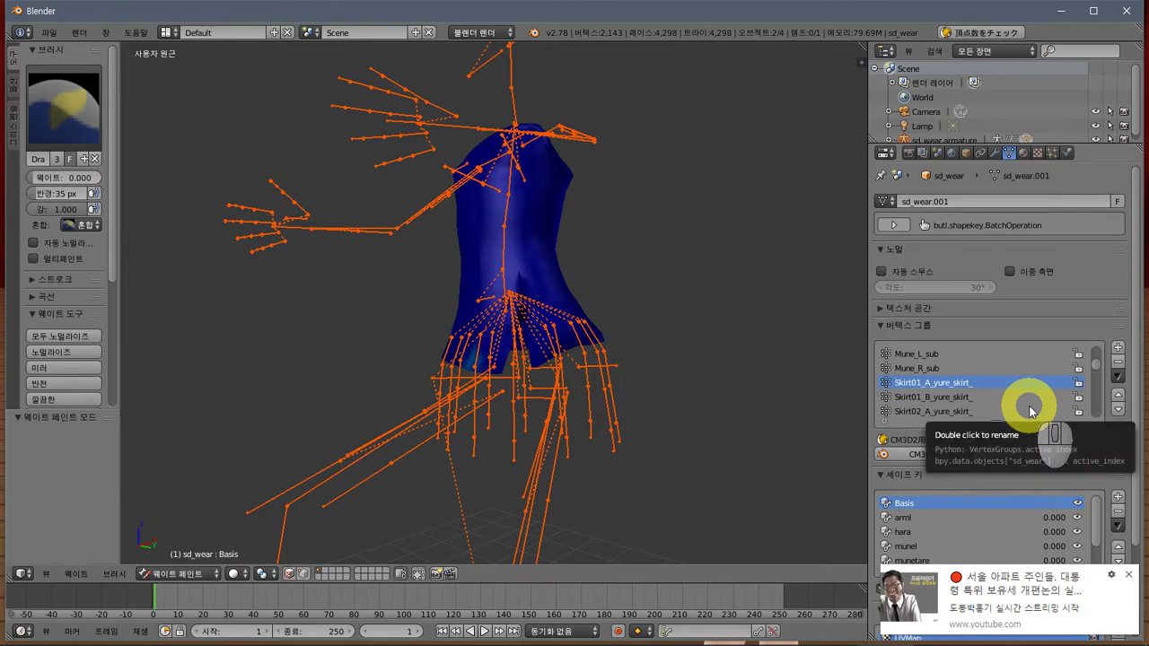
# - In the wear folder, copy sd_wears.model and rename the selected file sd_wears.model.bak1, then return to Blender
pyautogui.hotkey('alt', 'Tab')
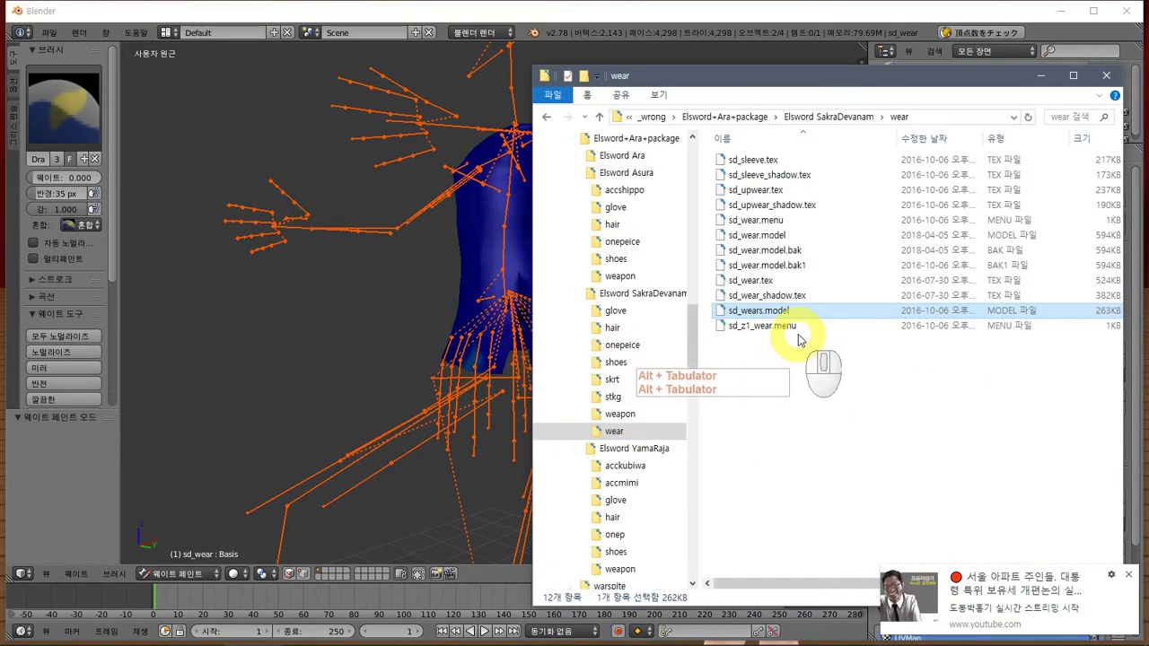
pyautogui.hotkey('ctrl', 'c')
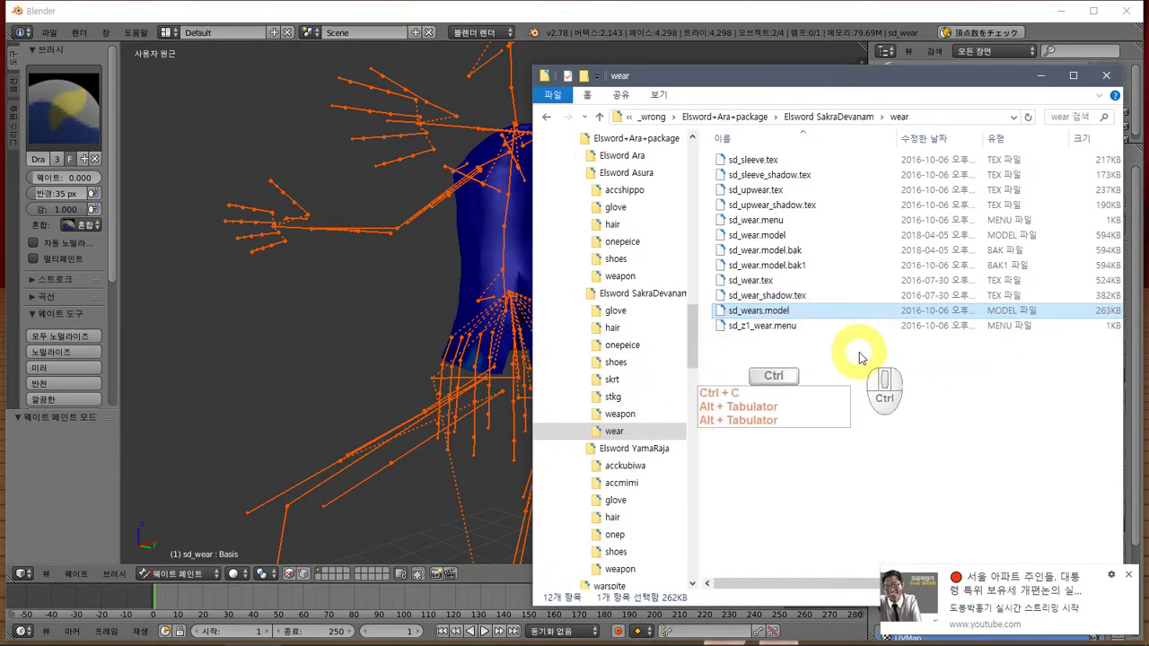
pyautogui.click(798, 312)
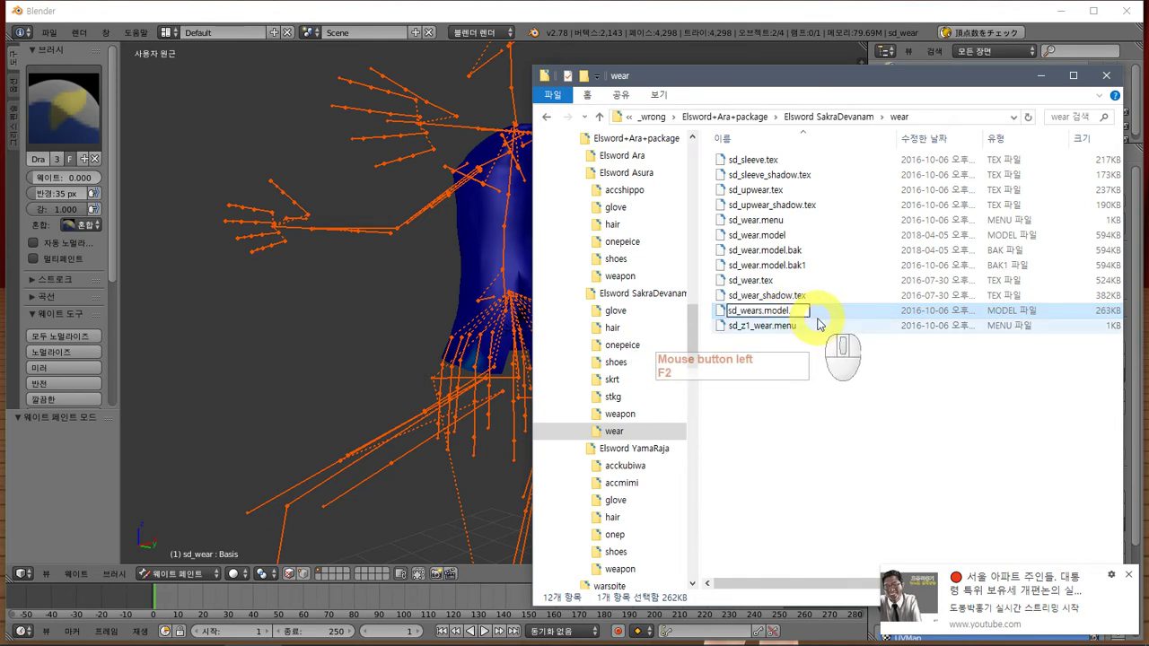
pyautogui.write('.bak1')
pyautogui.click(817, 396)
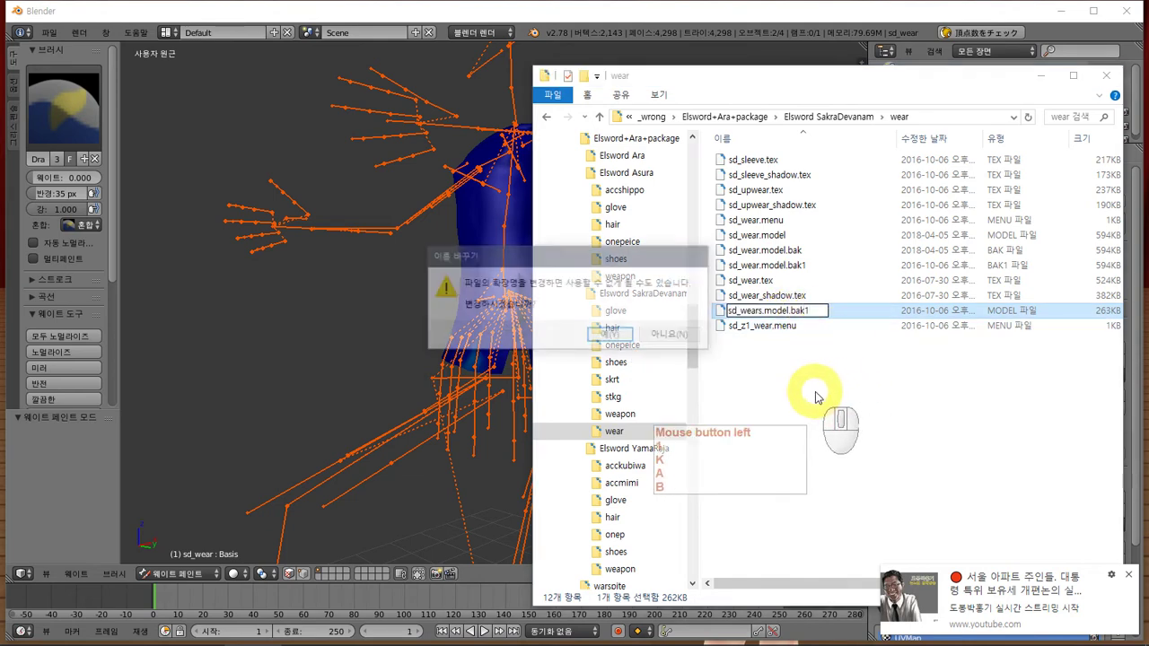
pyautogui.click(628, 338)
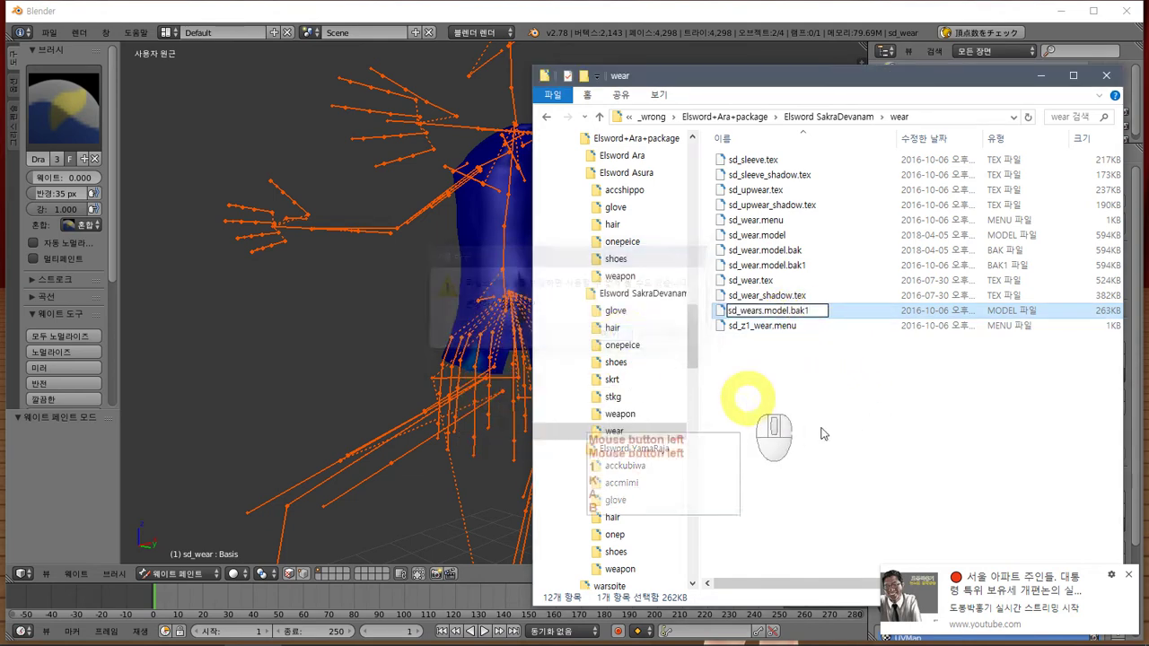
pyautogui.click(867, 448)
pyautogui.click(655, 13)
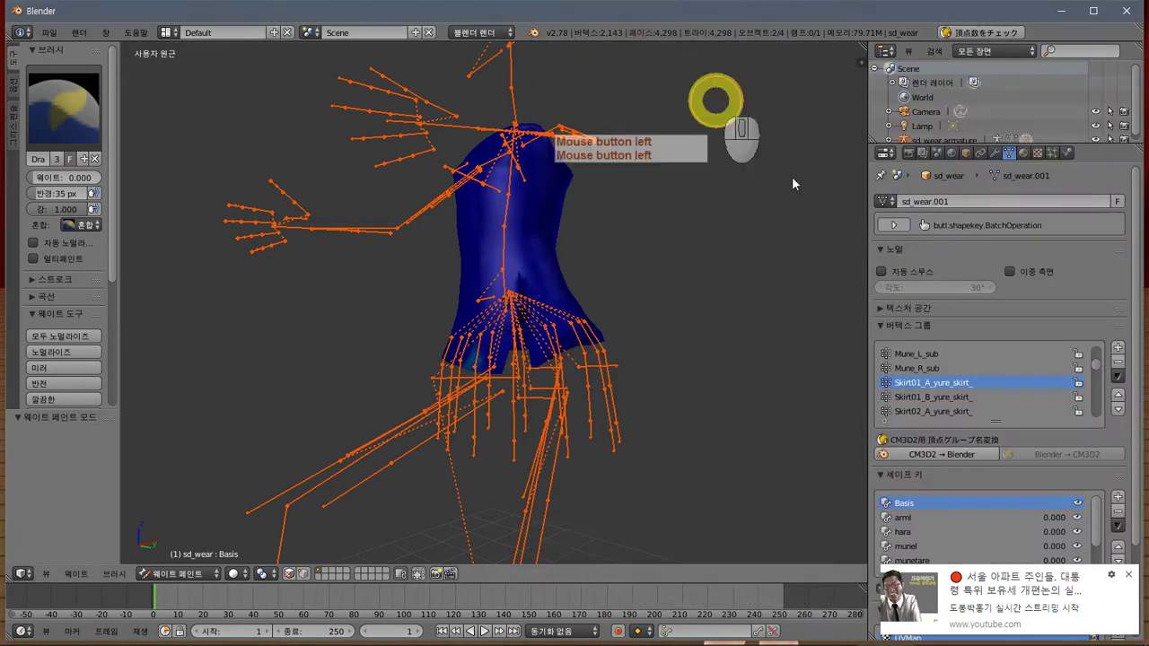
# - Write the heading "방법1" in a new Notepad++ document and return to Blender
pyautogui.click(1023, 406)
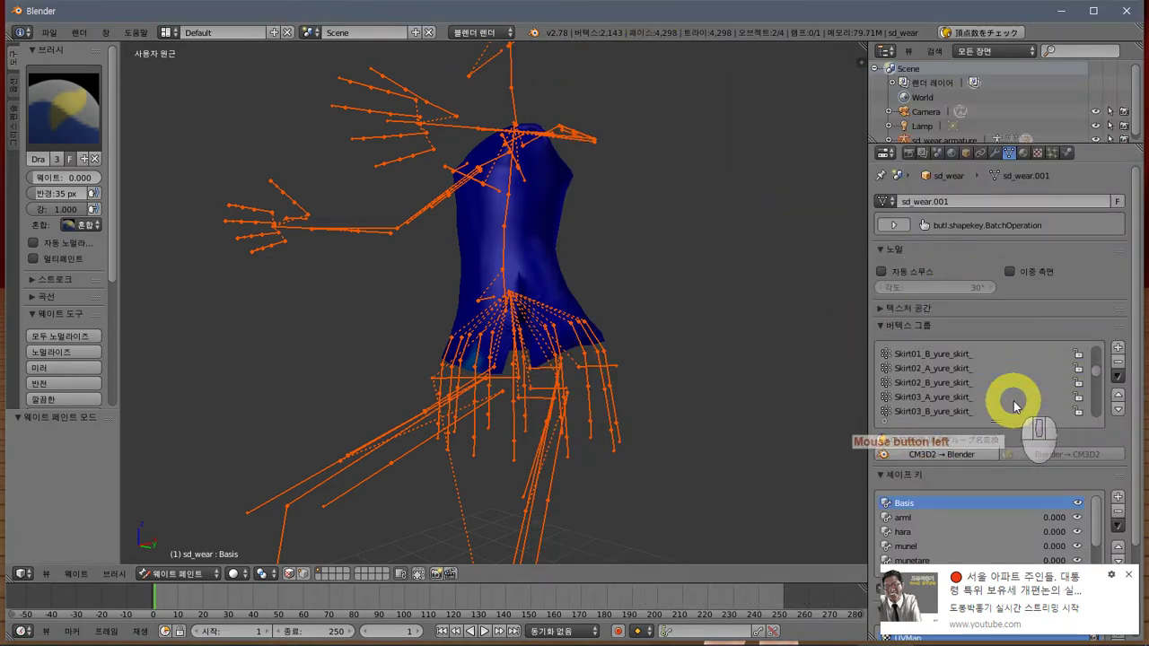
pyautogui.press('super')
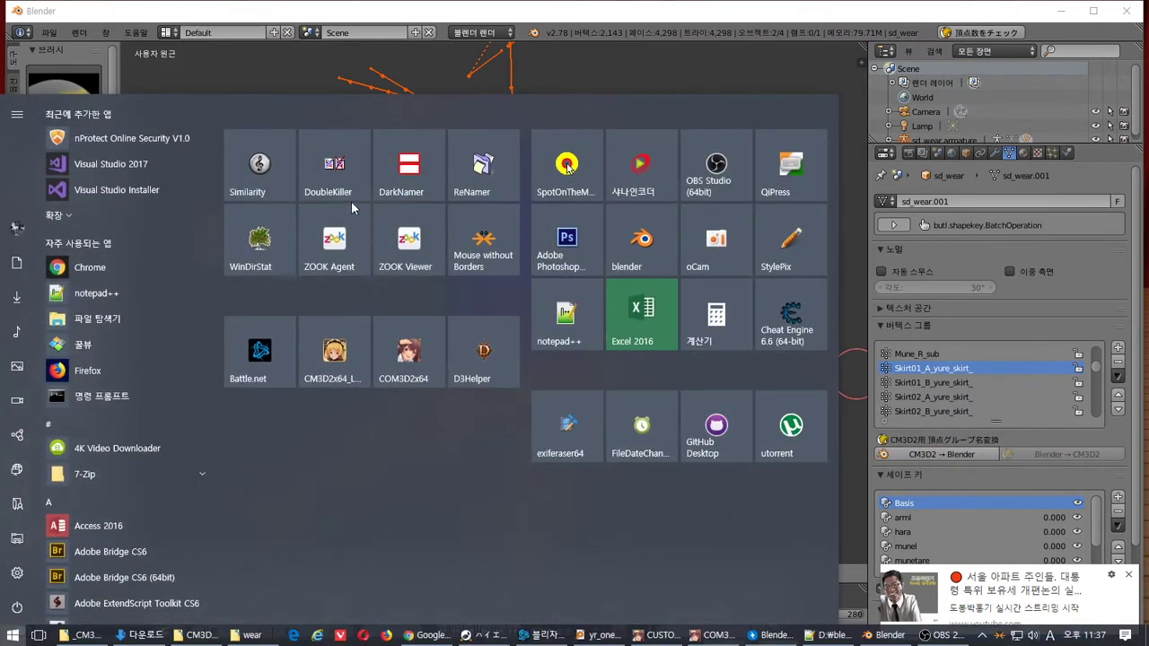
pyautogui.click(589, 323)
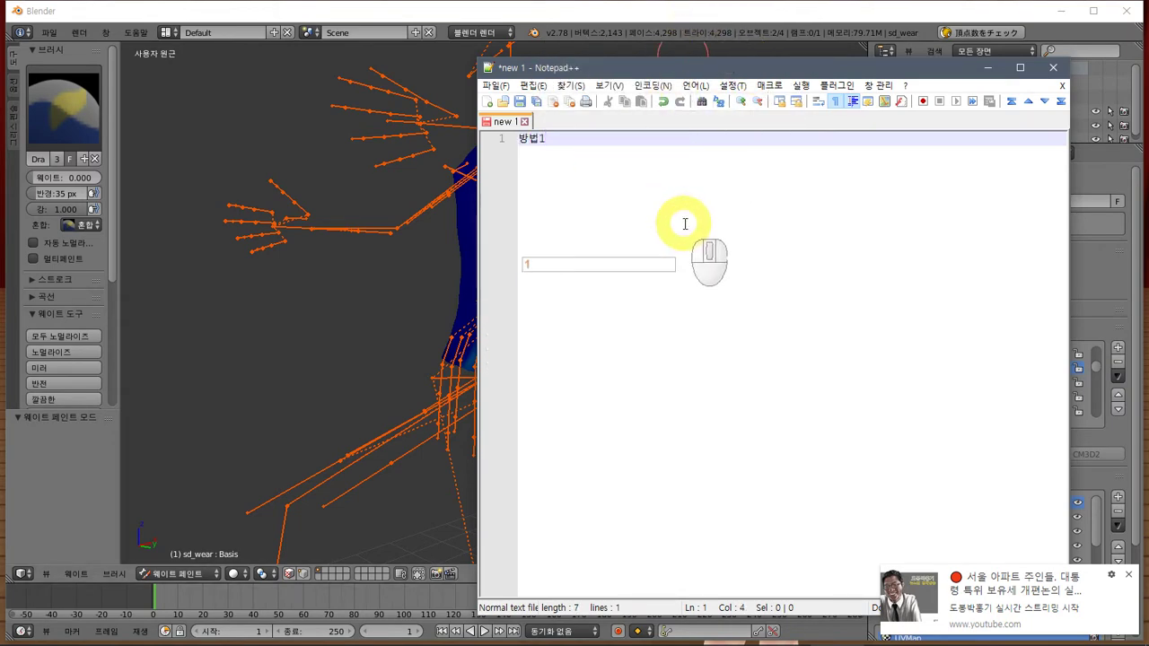
pyautogui.click(707, 4)
pyautogui.click(709, 7)
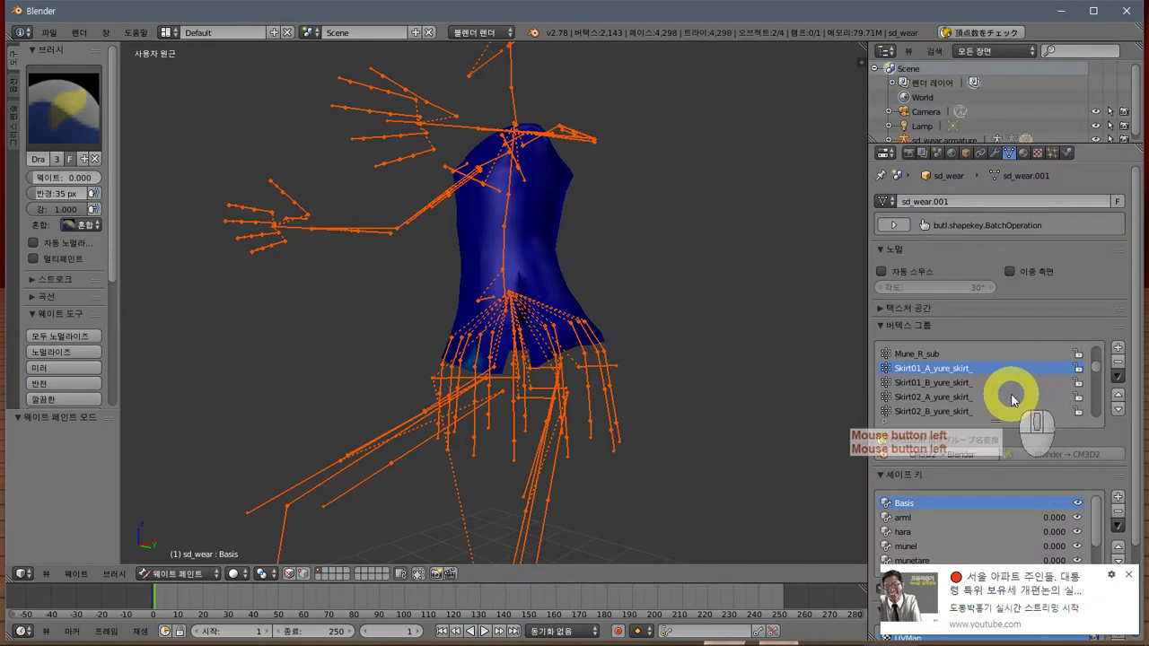
# - Try removing vertex groups starting with Skirt01_A_yure_skirt_, undo it, and try range-selecting the skirt groups
pyautogui.click(1118, 381)
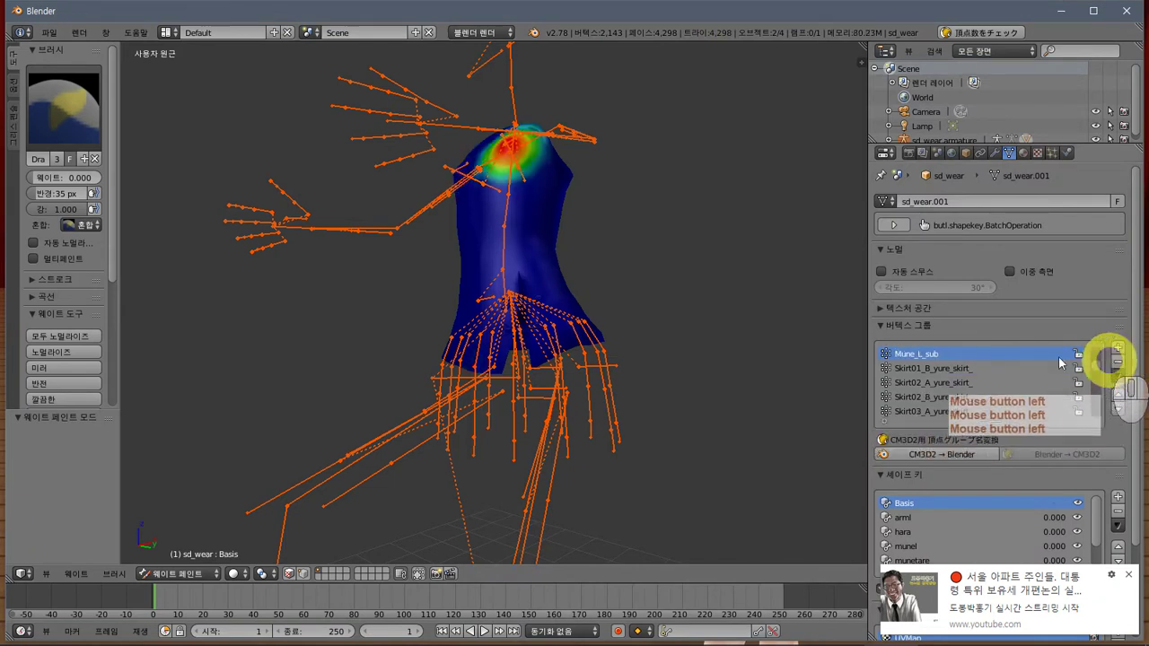
pyautogui.hotkey('ctrl', 'z')
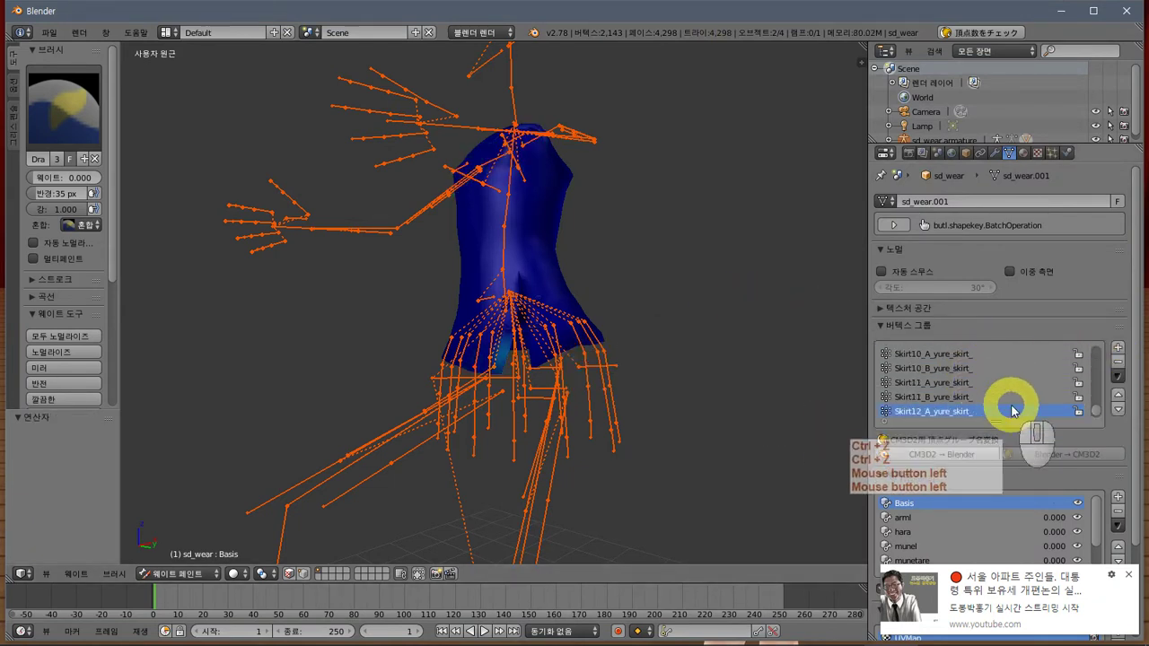
pyautogui.click(992, 411)
pyautogui.scroll(2, 985, 409)
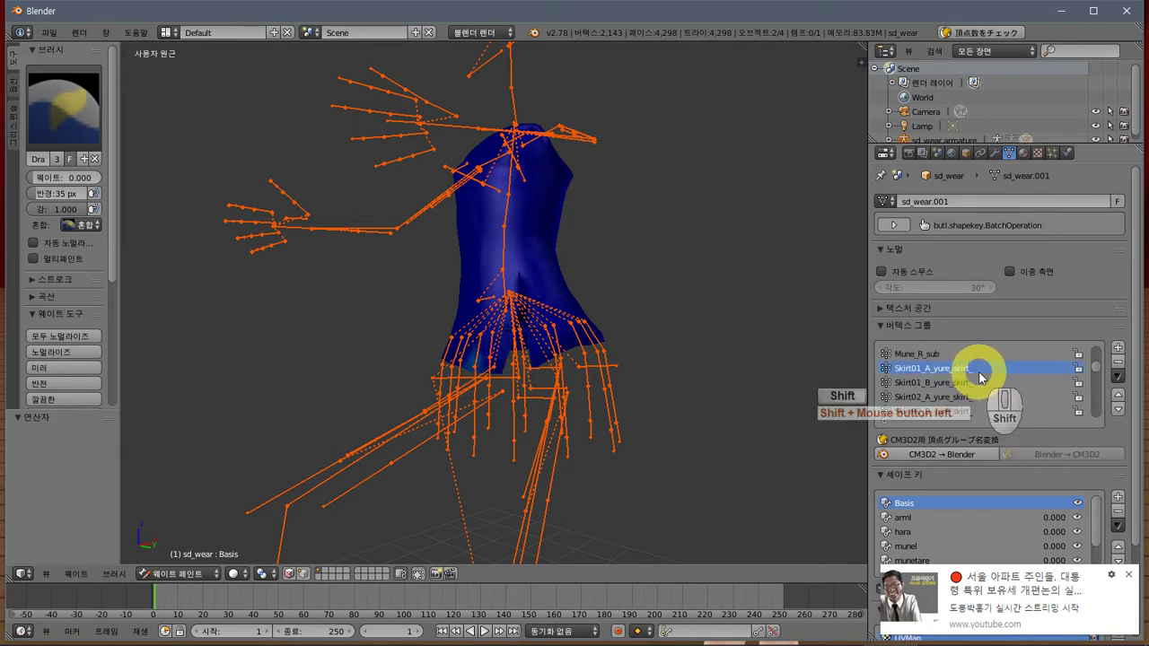
# - Remove all the skirt vertex groups from the sd_wear mesh, Skirt01_A_yure_skirt_ through Skirt12_B_yure_skirt_, keeping Mune_R_sub and the groups above it
pyautogui.scroll(-4, 985, 405)
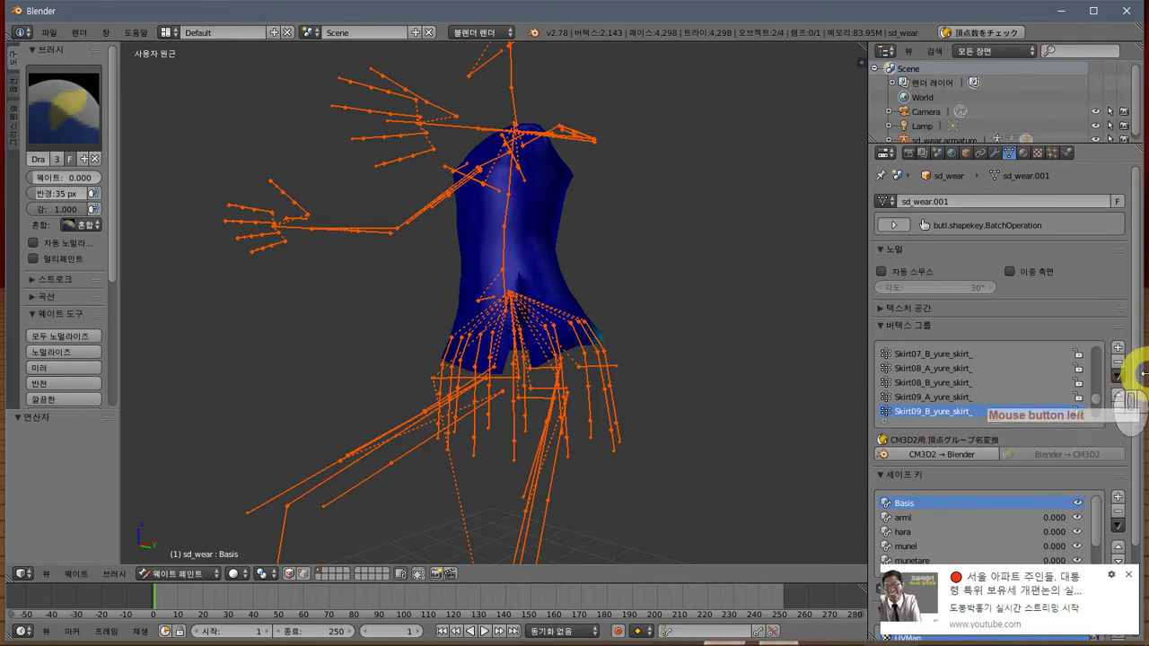
pyautogui.click(999, 400)
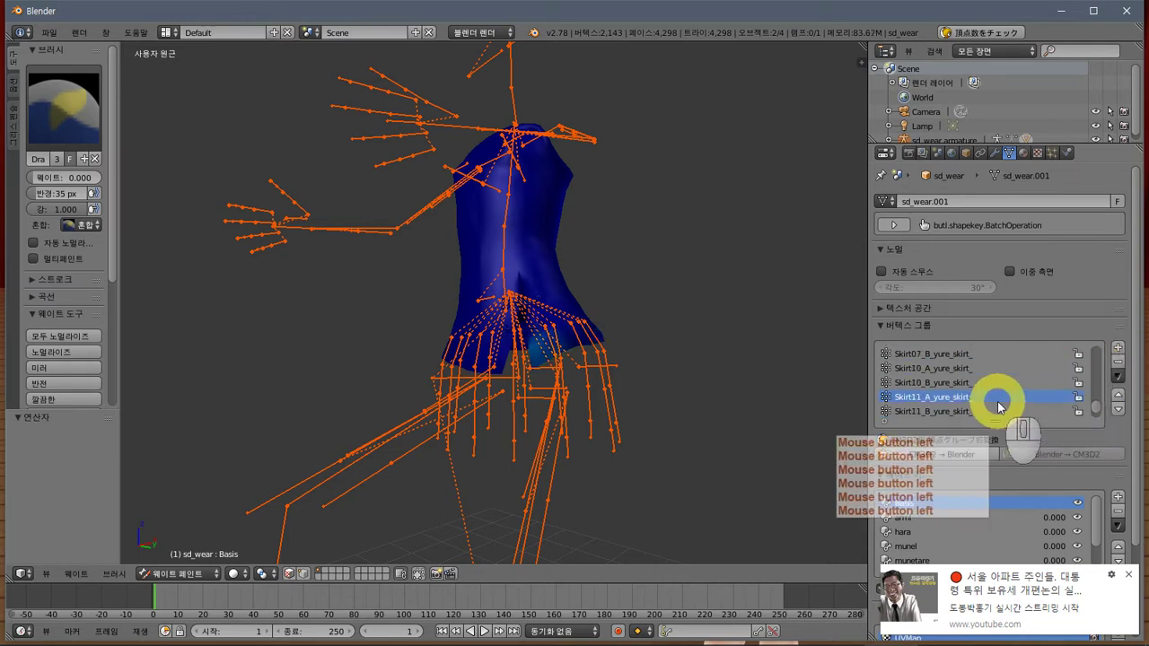
pyautogui.click(1120, 364)
pyautogui.click(1119, 366)
pyautogui.click(1119, 365)
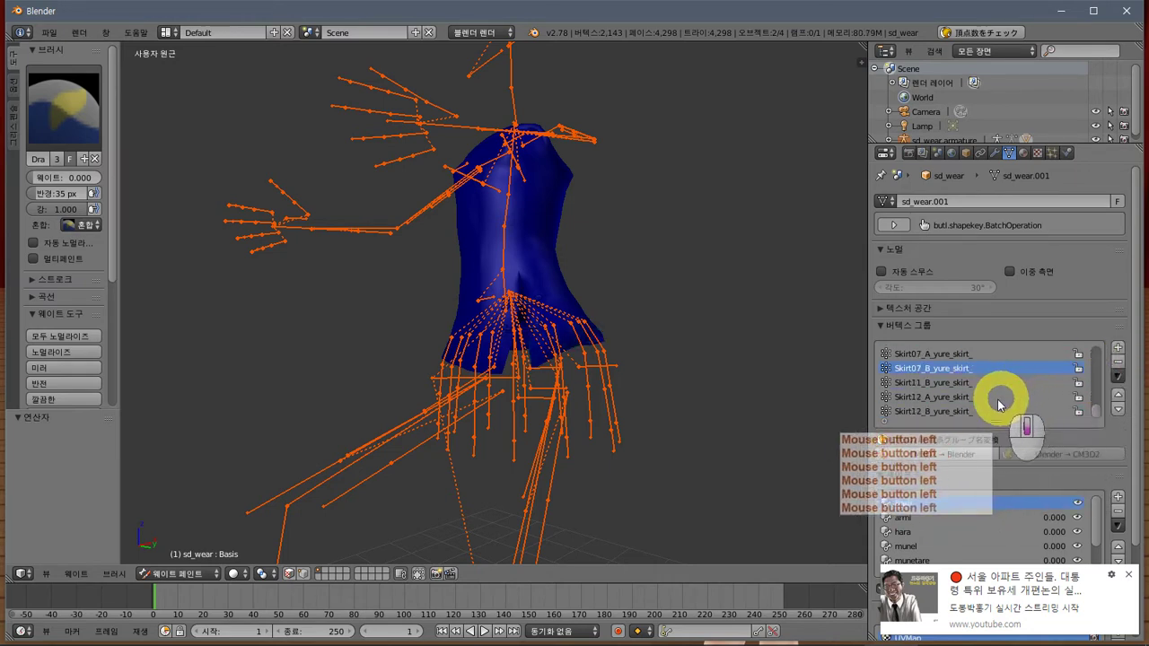
pyautogui.click(952, 411)
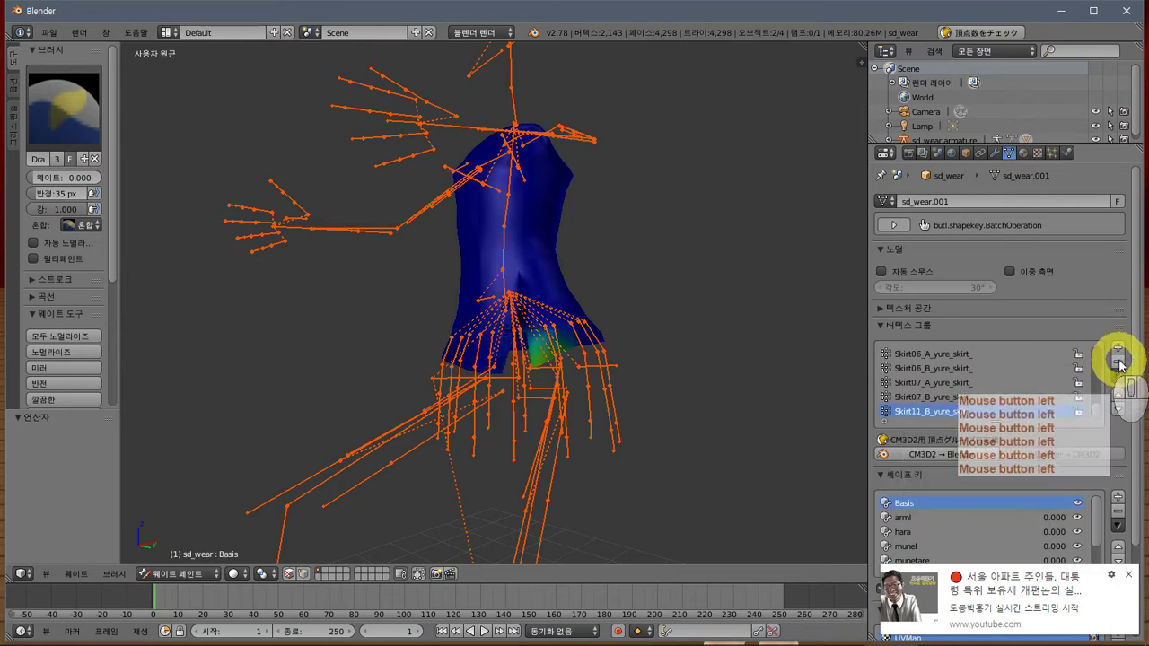
pyautogui.click(1119, 362)
pyautogui.click(1119, 361)
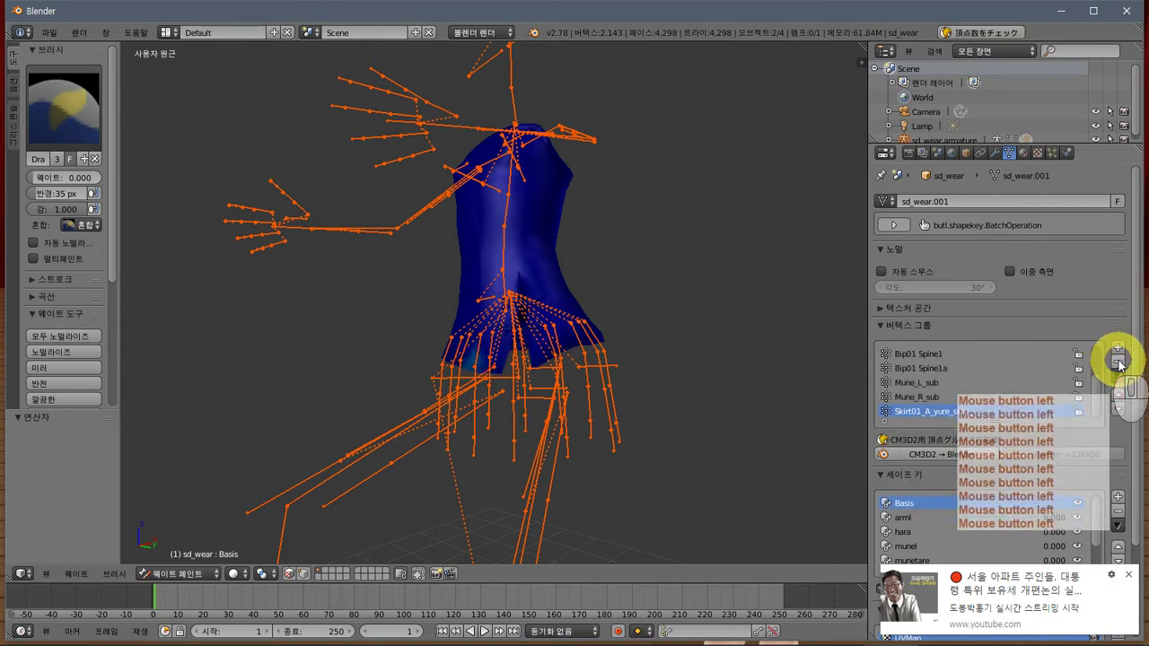
pyautogui.click(1119, 361)
# - Export the mesh as a CM3D2 model named sd_wears.model into the Elsword SakraDevanam wear folder
pyautogui.click(48, 33)
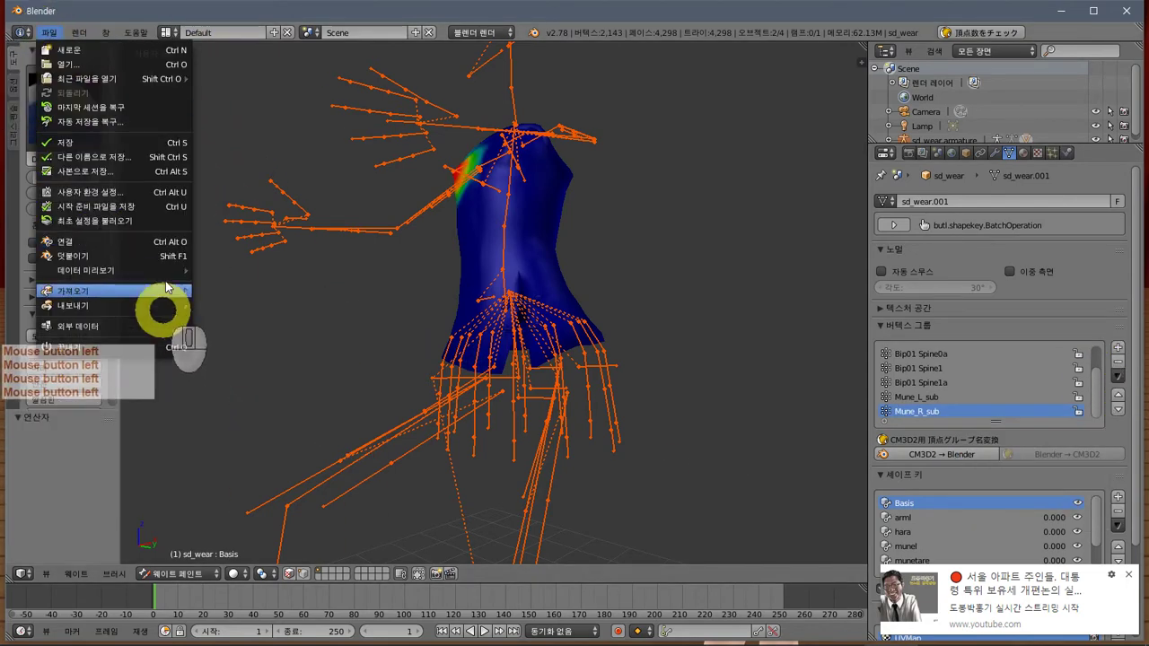
pyautogui.moveTo(166, 290)
pyautogui.click(326, 431)
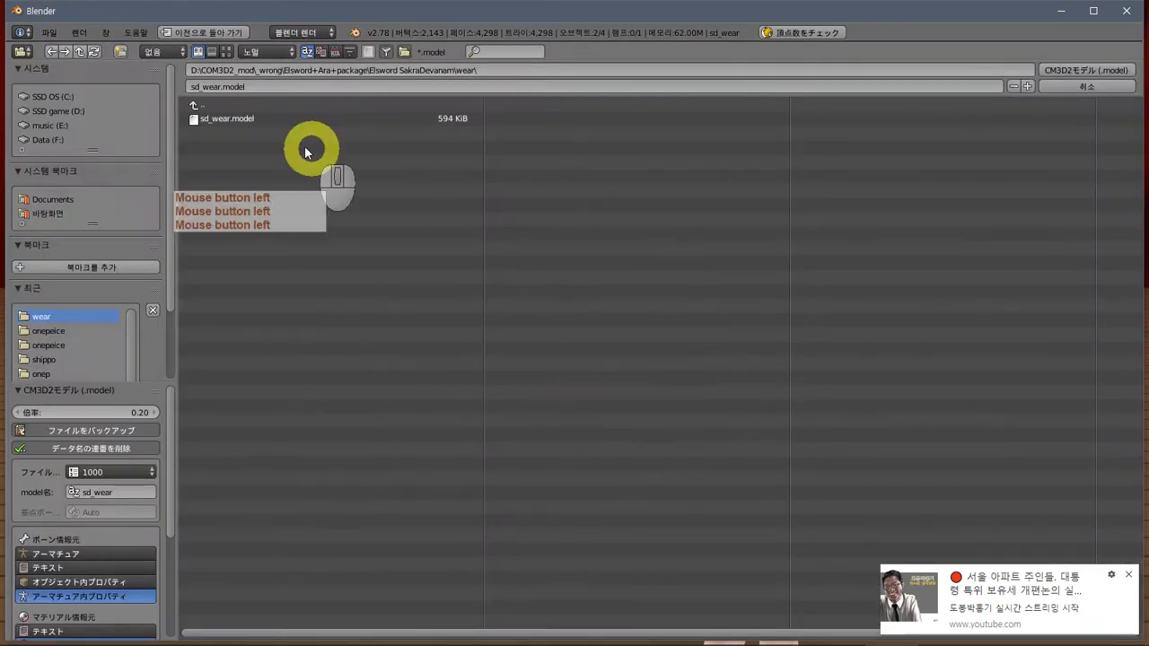
pyautogui.click(225, 117)
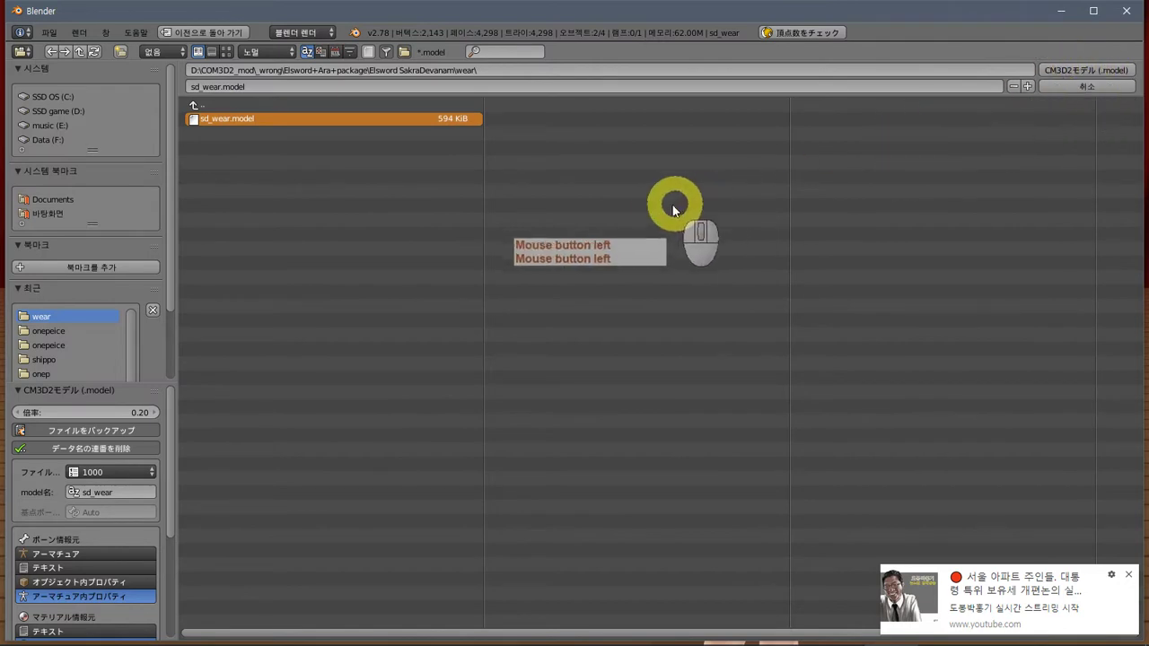
pyautogui.hotkey('alt', 'Tab')
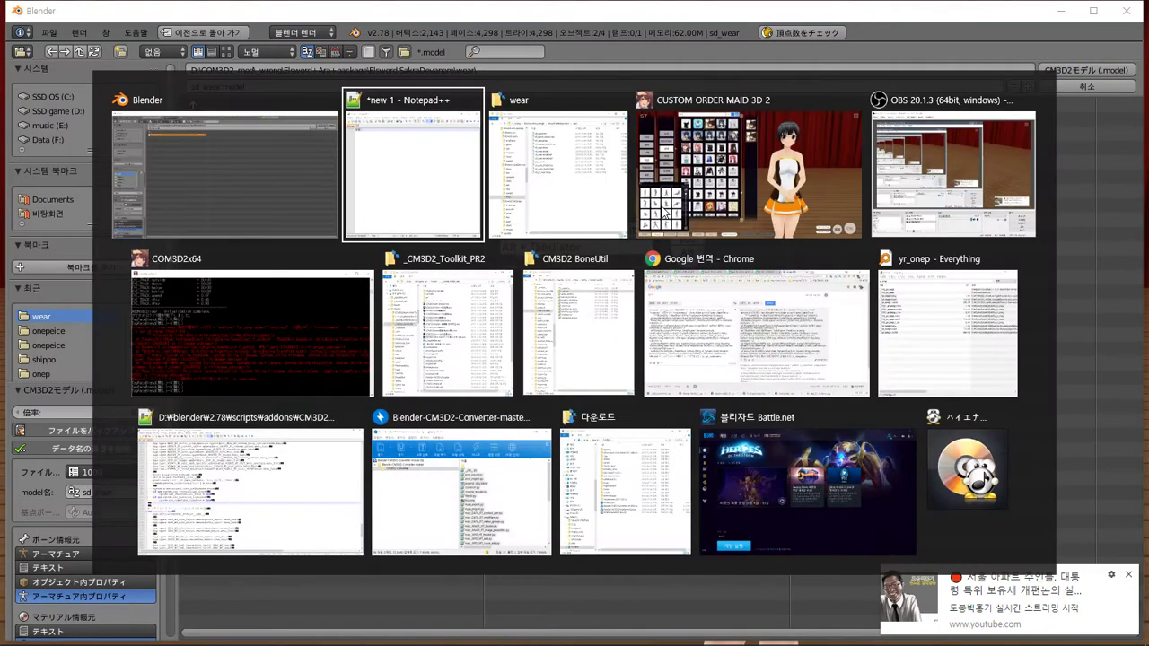
pyautogui.hotkey('alt', 'Escape')
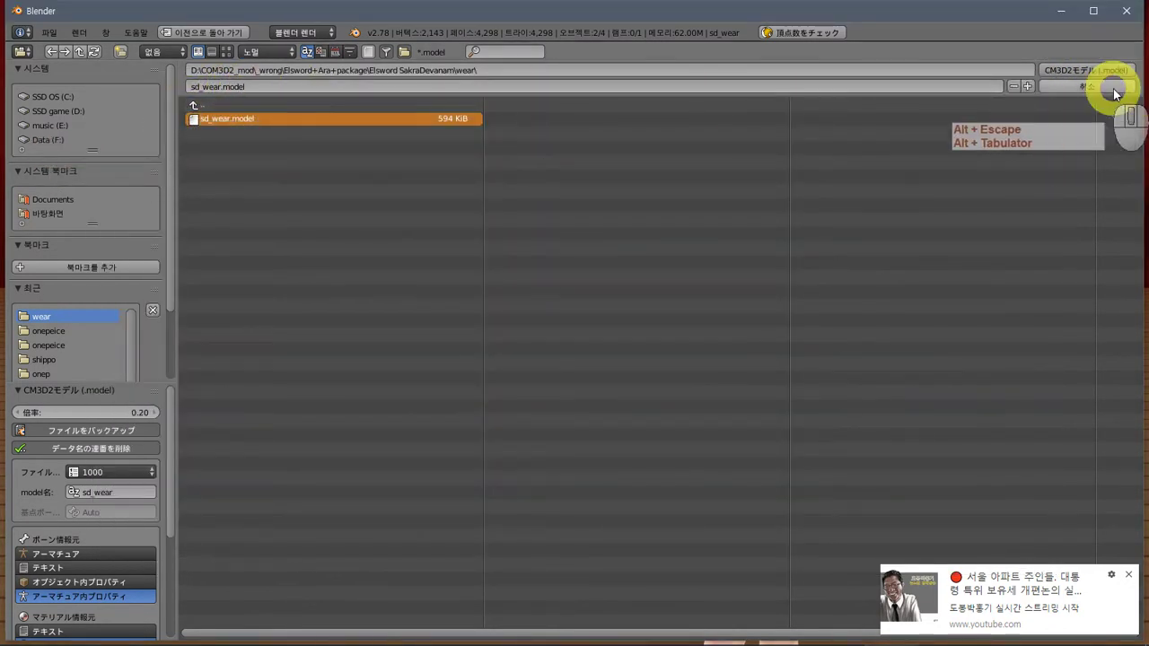
pyautogui.click(226, 83)
pyautogui.click(222, 85)
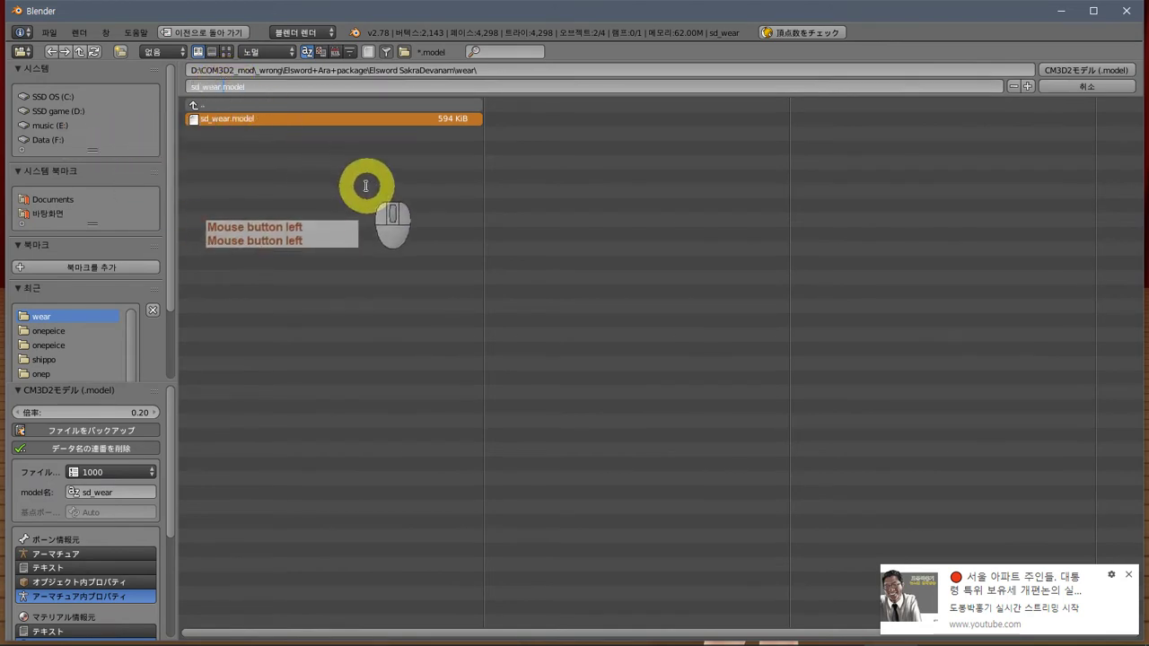
pyautogui.write('s')
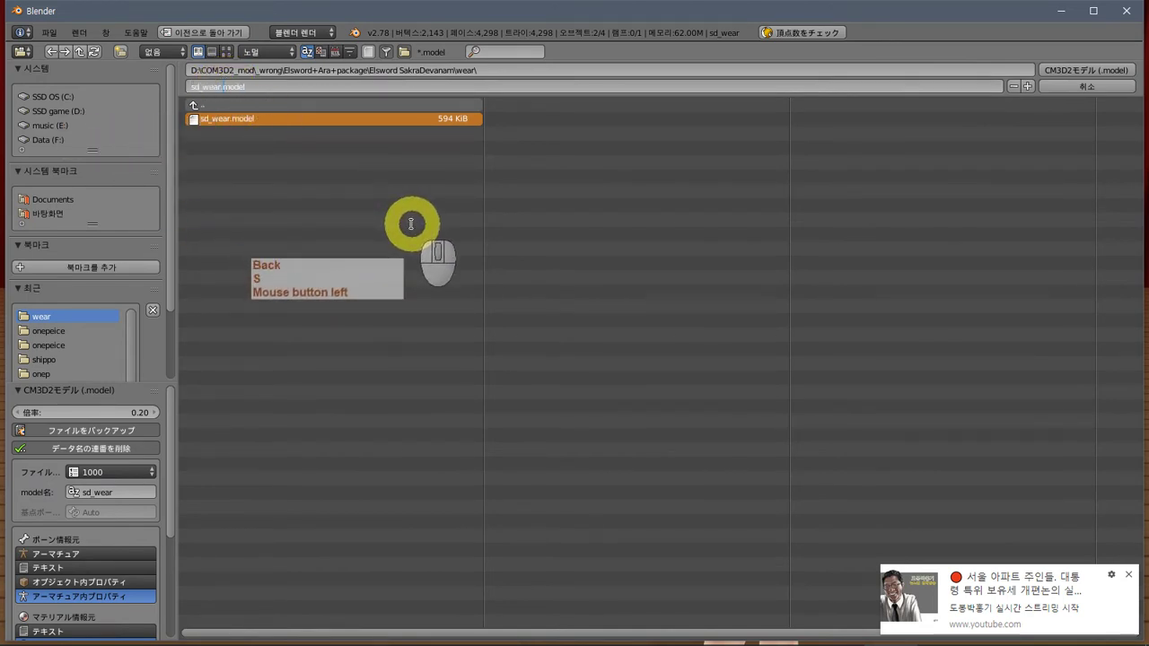
pyautogui.click(1065, 72)
# - Switch to CUSTOM ORDER MAID 3D 2, reselect the second variant of the top, and examine the garment from the front and side
pyautogui.hotkey('alt', 'Tab')
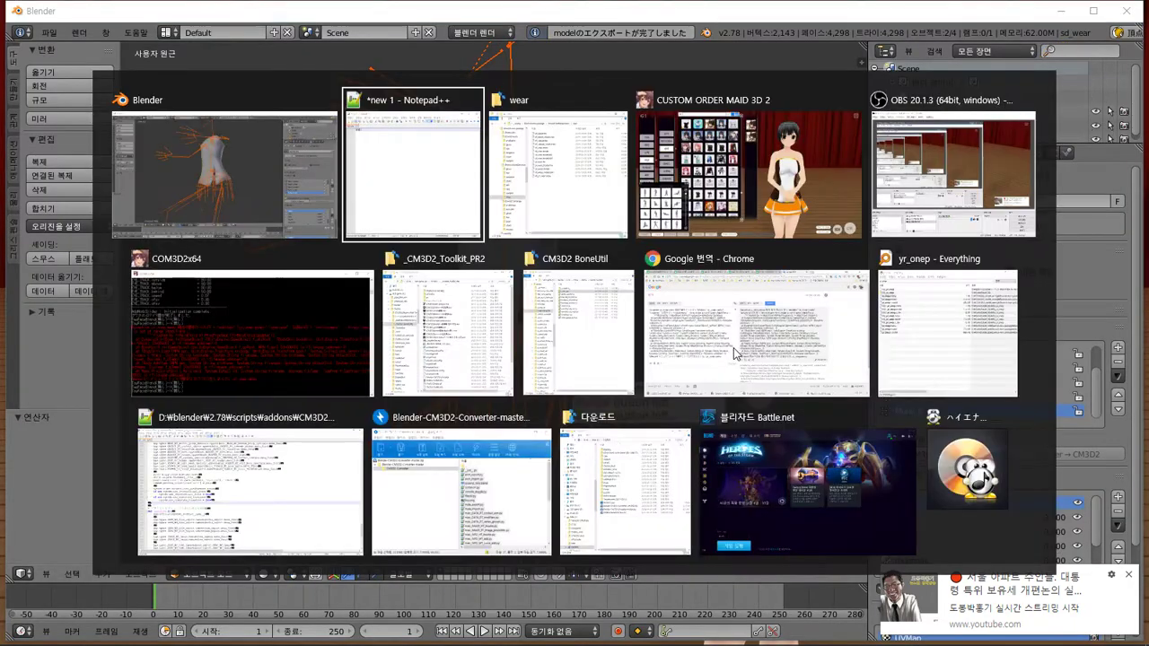
pyautogui.hotkey('alt', 'Tab')
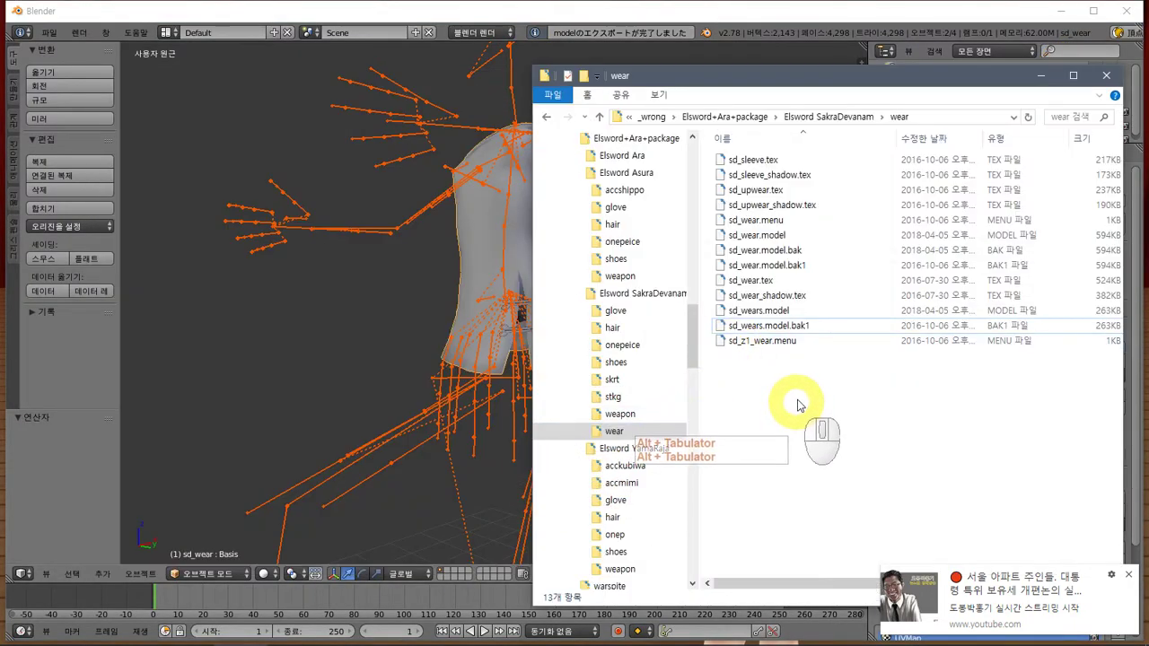
pyautogui.hotkey('alt', 'Tab')
pyautogui.hotkey('alt', 'Tab')
pyautogui.hotkey('alt', 'Tab')
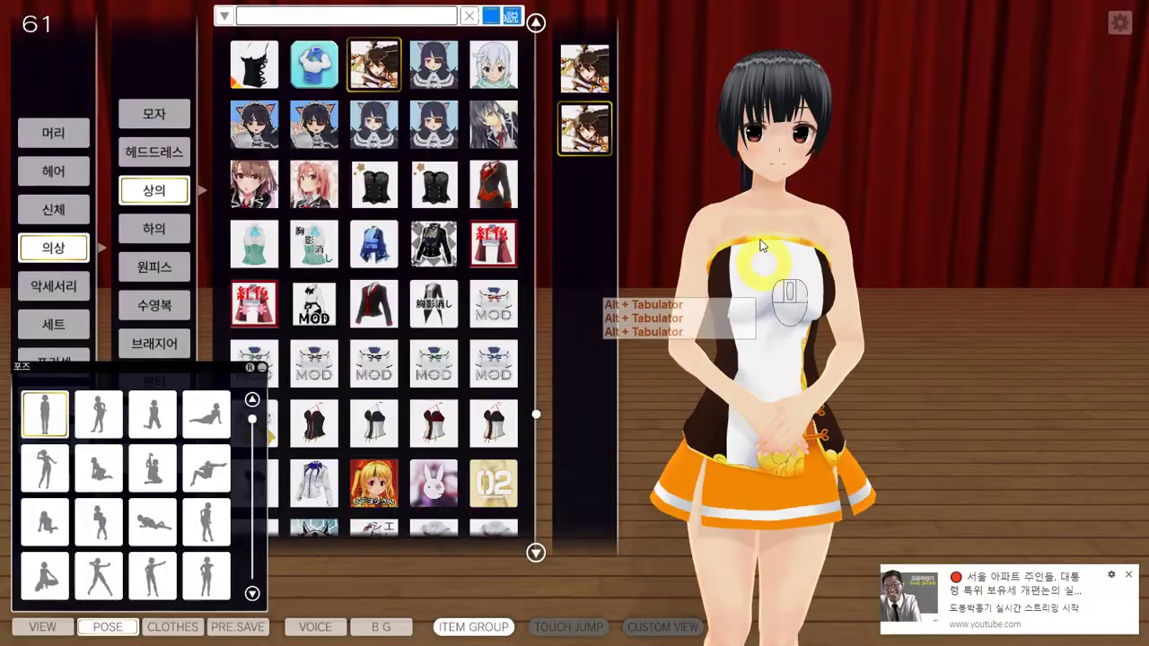
pyautogui.click(603, 84)
pyautogui.click(601, 118)
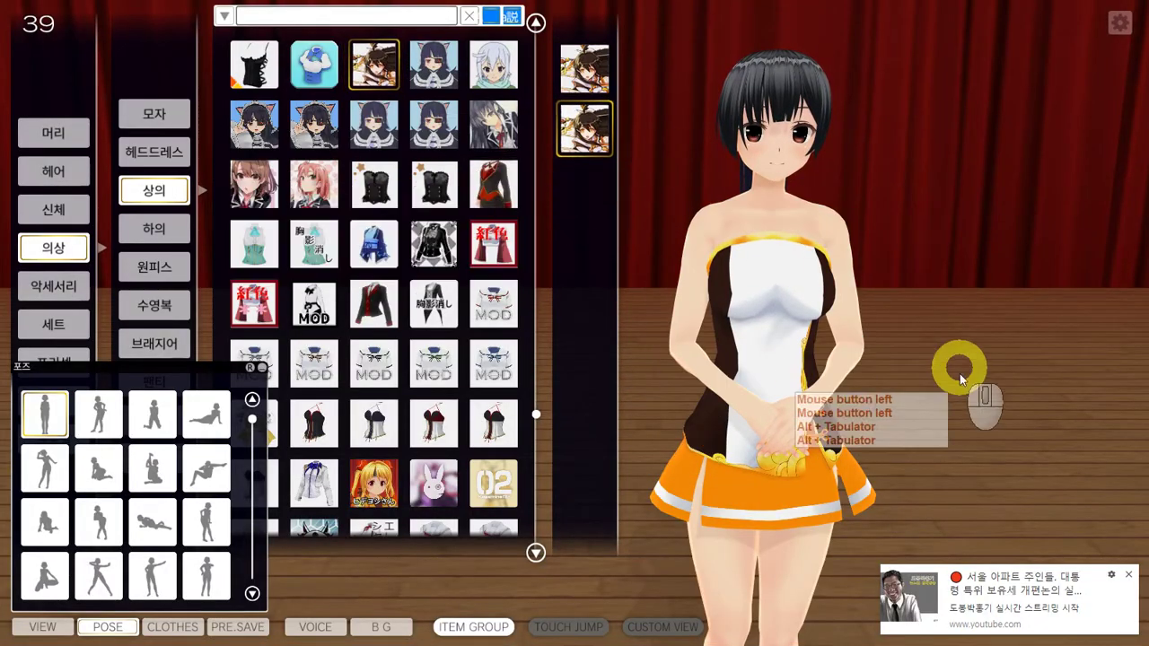
pyautogui.moveTo(900, 444); pyautogui.dragTo(882, 456, button='middle')
pyautogui.moveTo(829, 437); pyautogui.dragTo(749, 487, button='right')
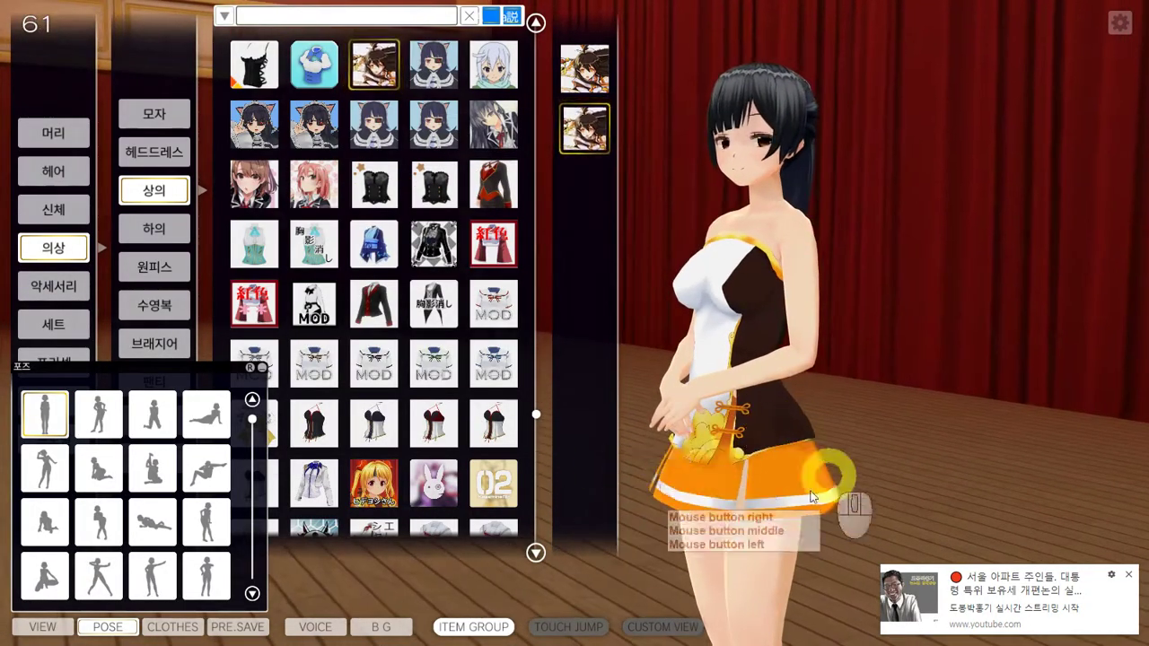
pyautogui.moveTo(696, 517); pyautogui.dragTo(769, 475, button='right')
# - Switch from the game to the wear folder window in File Explorer
pyautogui.hotkey('alt', 'Tab')
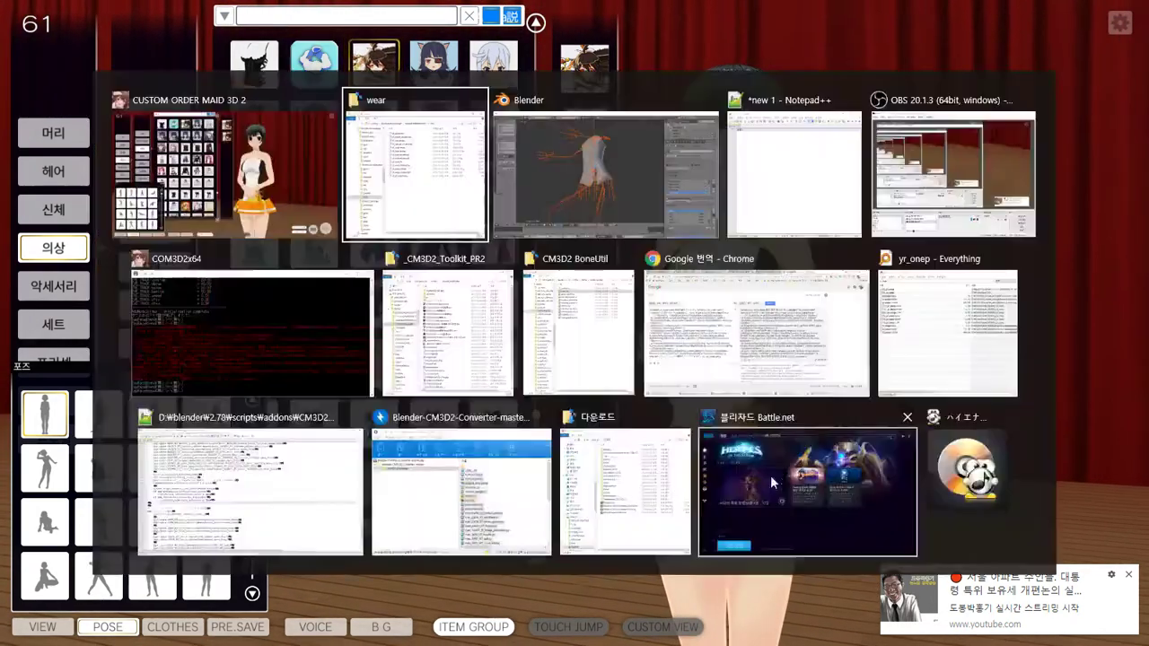
pyautogui.hotkey('alt', 'Tab')
pyautogui.hotkey('alt', 'Tab')
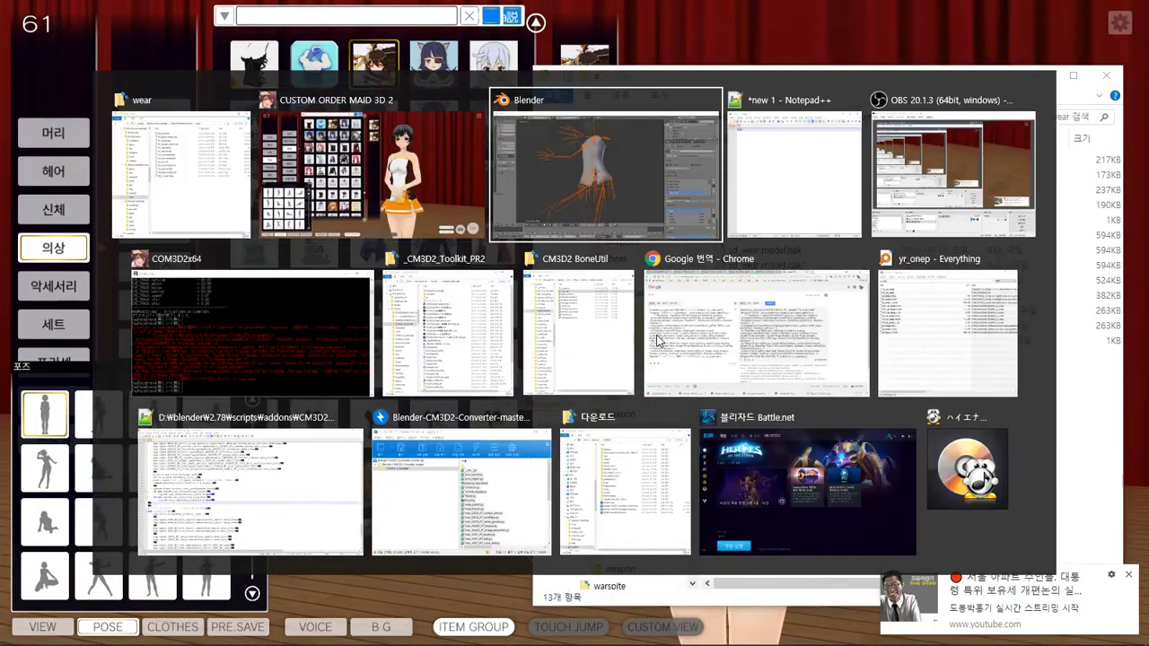
pyautogui.click(599, 342)
pyautogui.hotkey('alt', 'Tab')
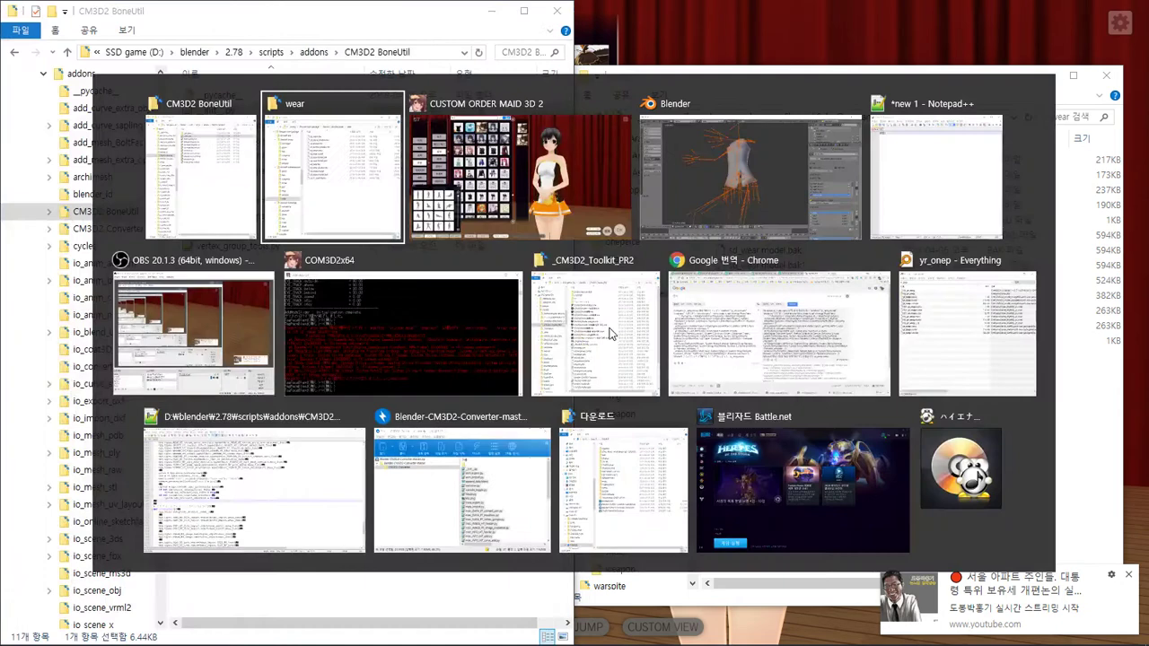
pyautogui.click(733, 211)
pyautogui.press('super')
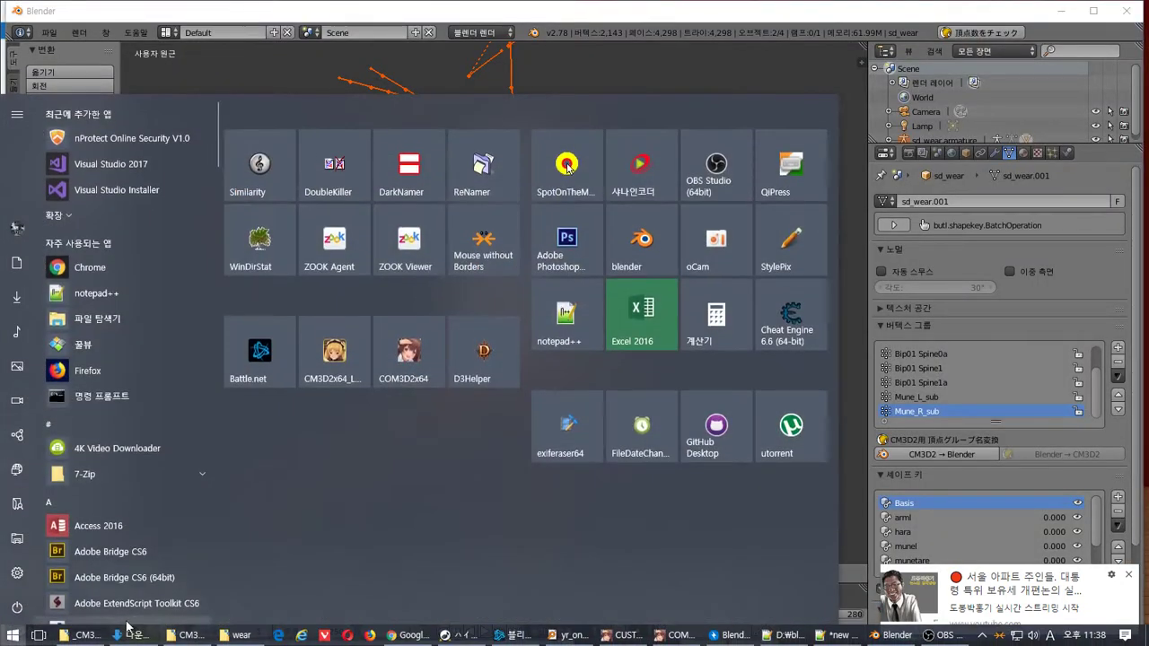
pyautogui.click(235, 636)
# - Rename the exported sd_wears.model to sd_wears.model.bak1, accepting the extension change and the numbered name sd_wears.model (2).bak1
pyautogui.click(795, 327)
pyautogui.click(794, 328)
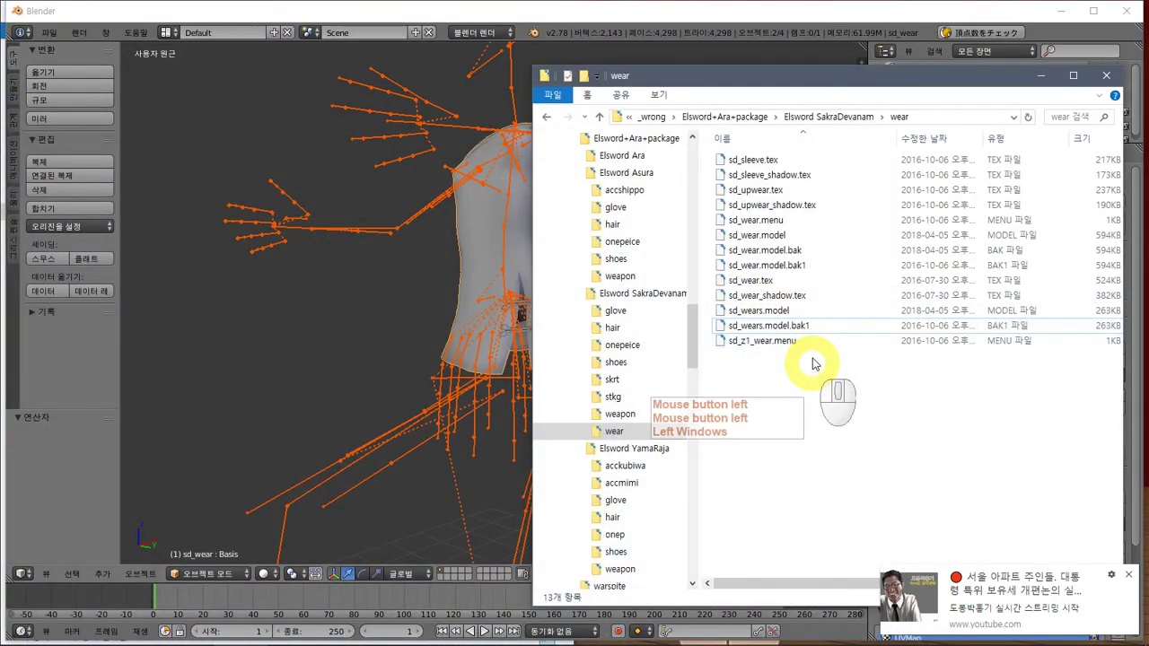
pyautogui.click(790, 311)
pyautogui.hotkey('ctrl', 'c')
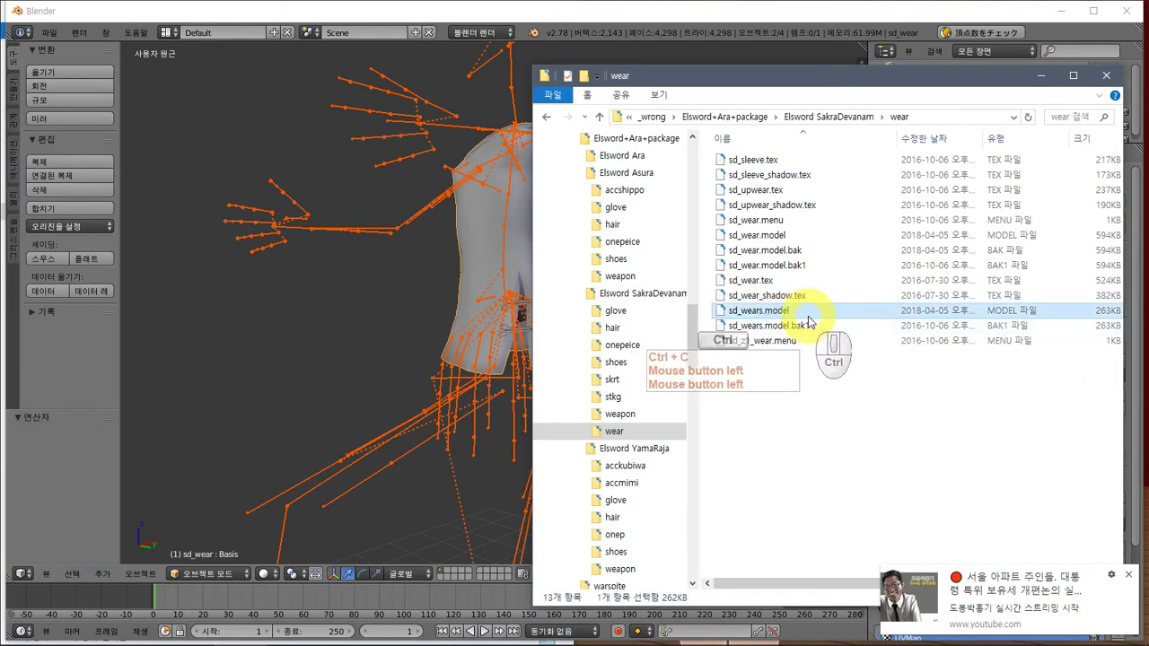
pyautogui.click(791, 311)
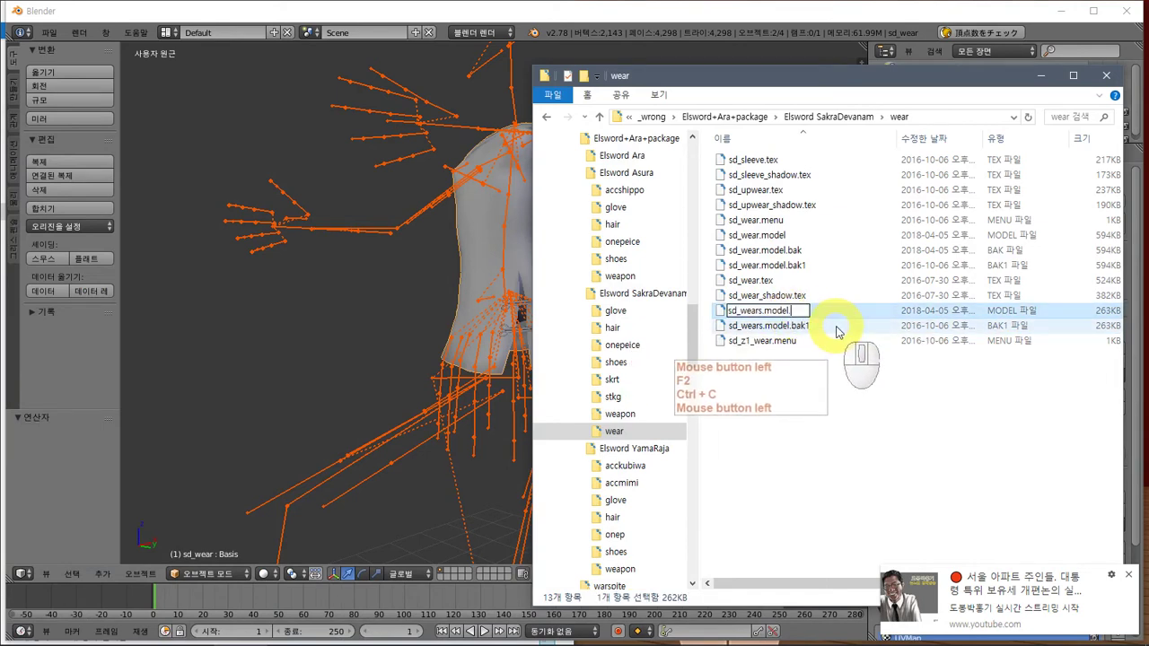
pyautogui.write('.bak1')
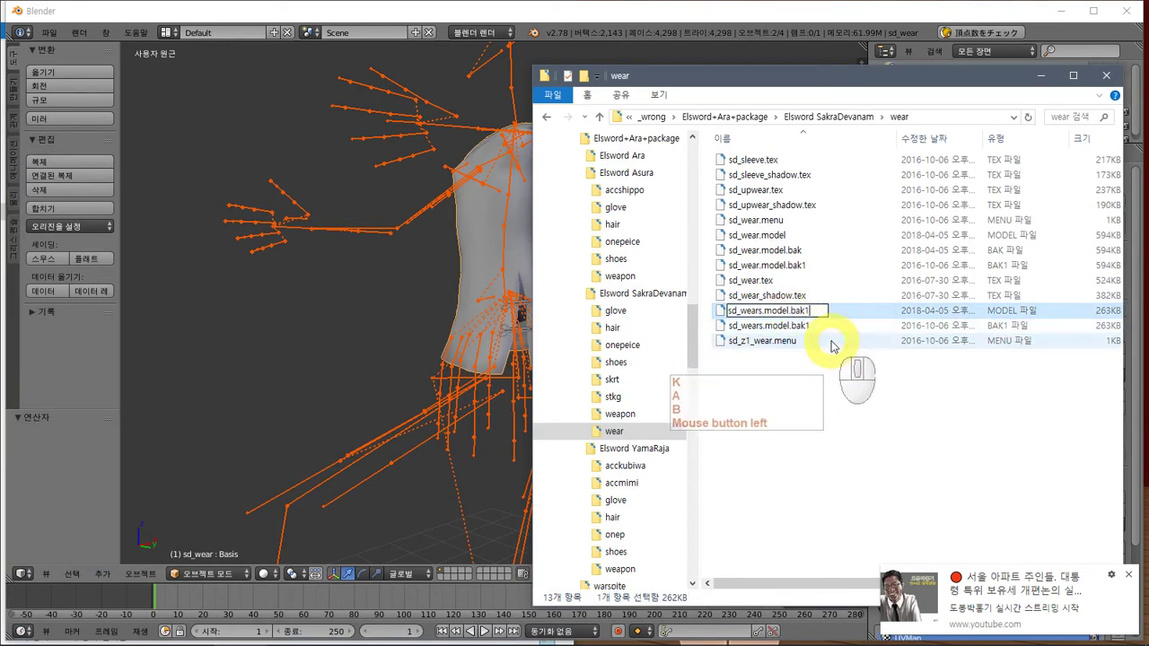
pyautogui.click(792, 327)
pyautogui.click(630, 336)
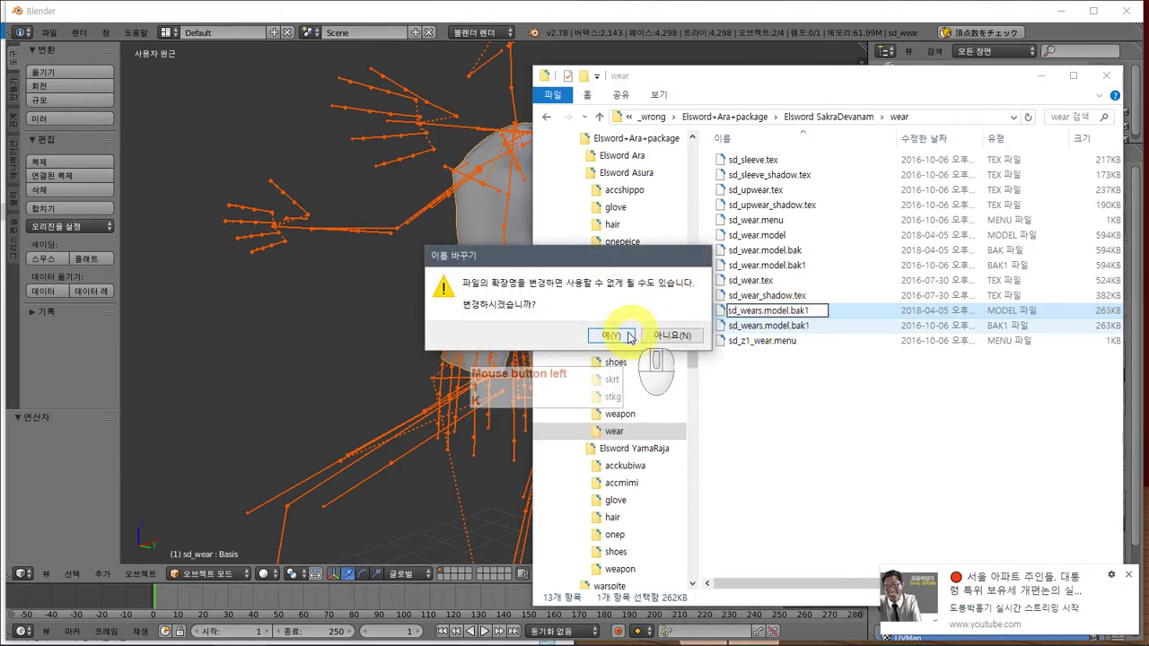
pyautogui.click(871, 385)
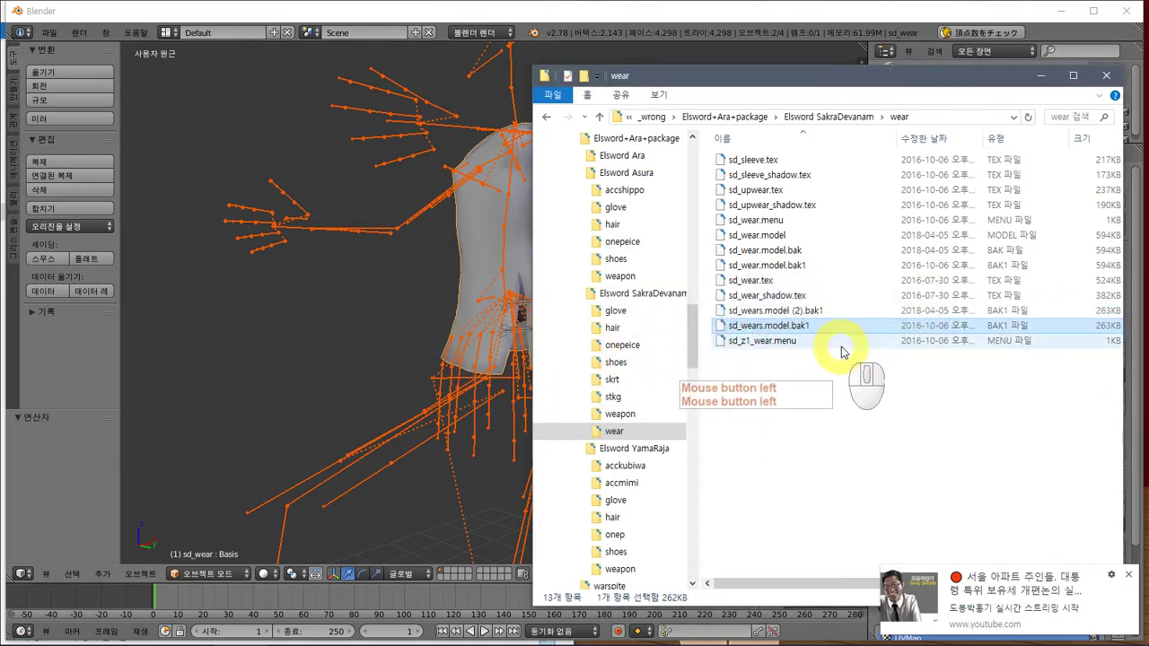
# - Restore the original backup by renaming sd_wears.model.bak1 to sd_wears.model and accepting the extension change
pyautogui.click(795, 315)
pyautogui.click(794, 328)
pyautogui.press('F2')
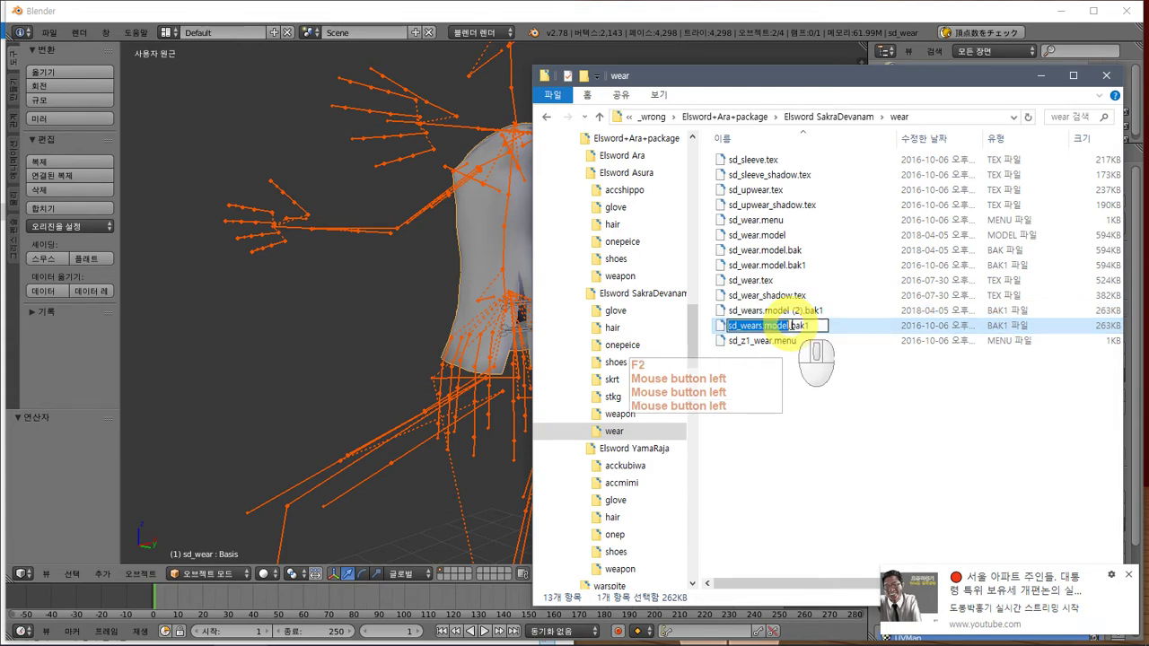
pyautogui.moveTo(790, 326); pyautogui.dragTo(1085, 345)
pyautogui.press('BackSpace')
pyautogui.click(862, 420)
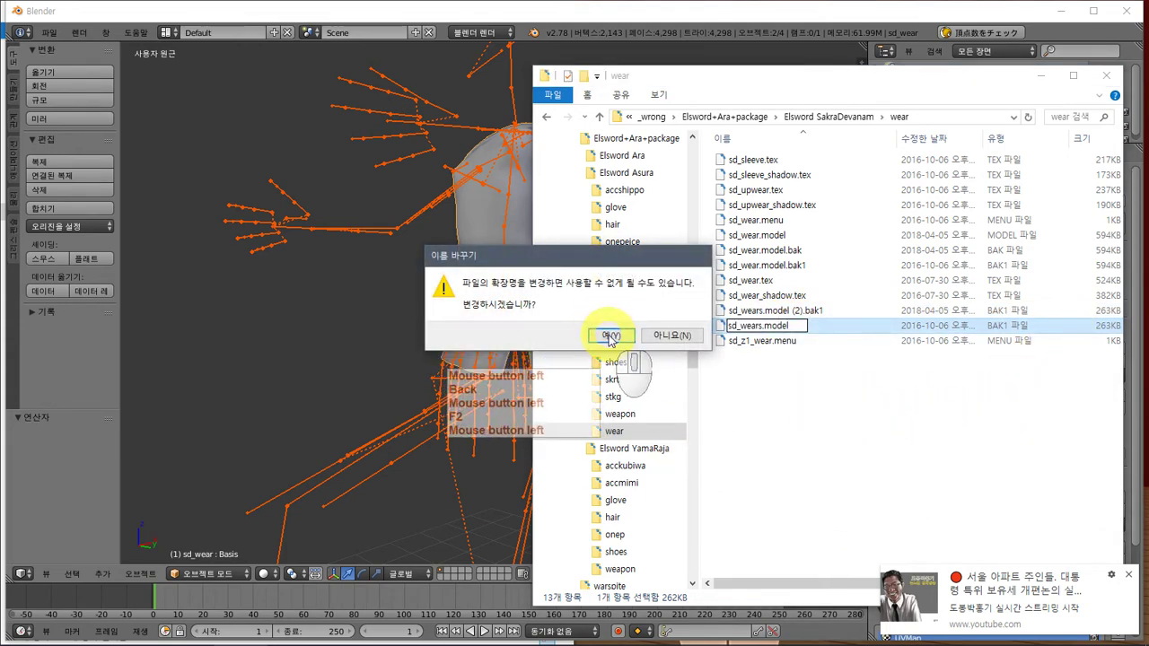
pyautogui.click(611, 335)
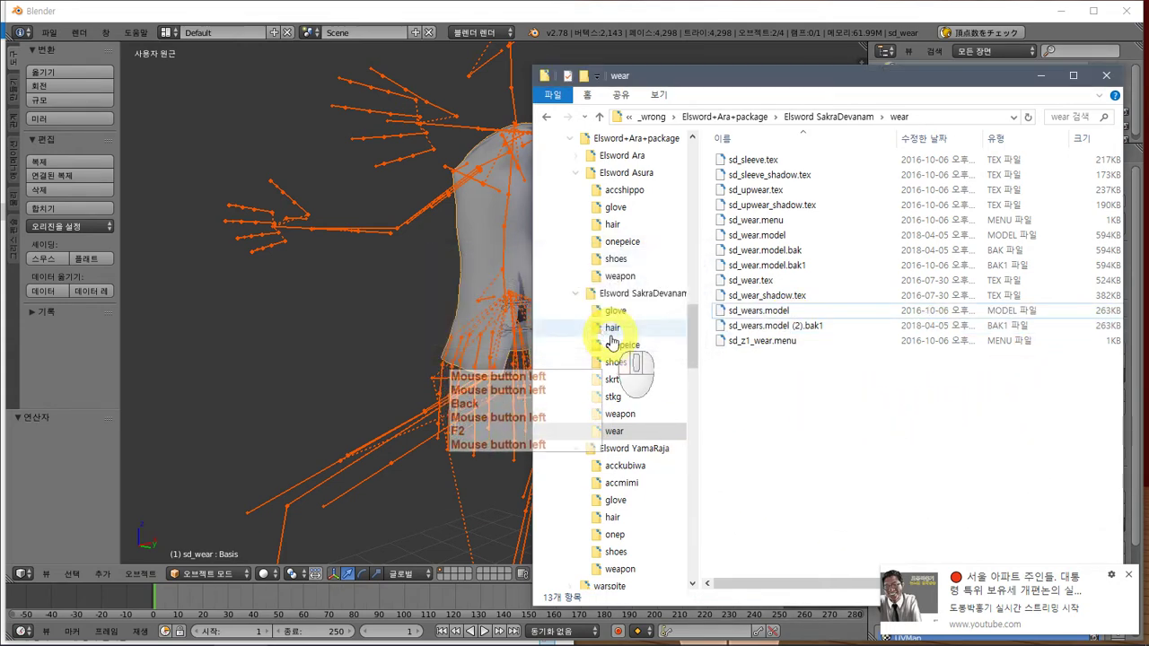
# - Return to Blender and undo the export and the removal of the skirt vertex groups
pyautogui.click(109, 13)
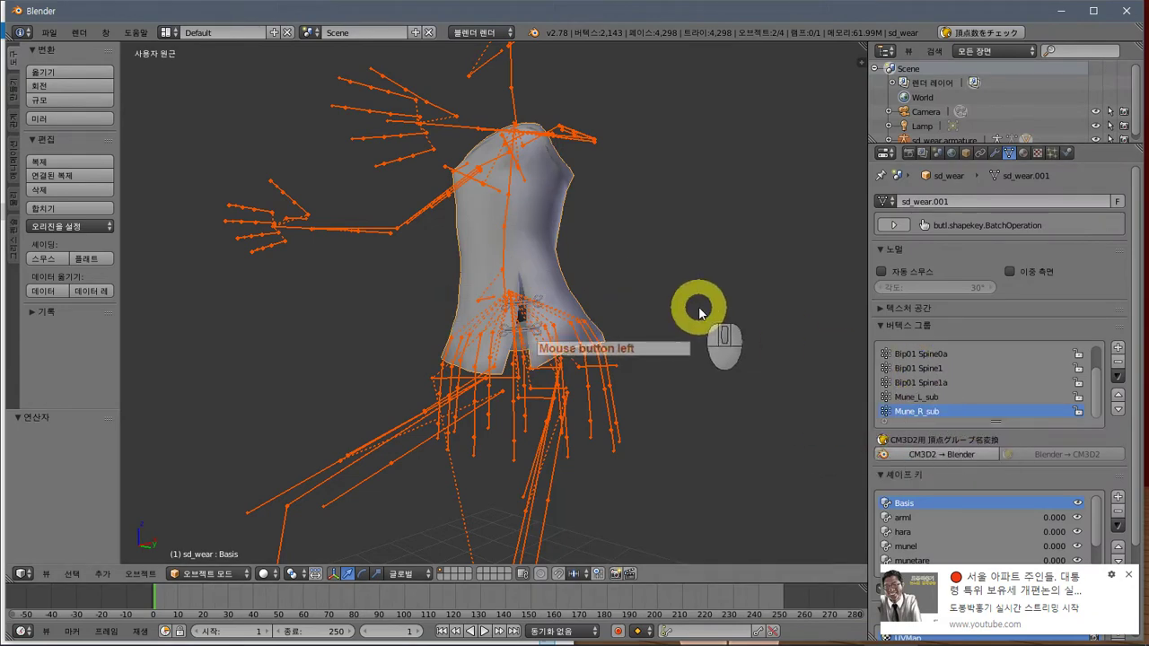
pyautogui.hotkey('ctrl', 'z')
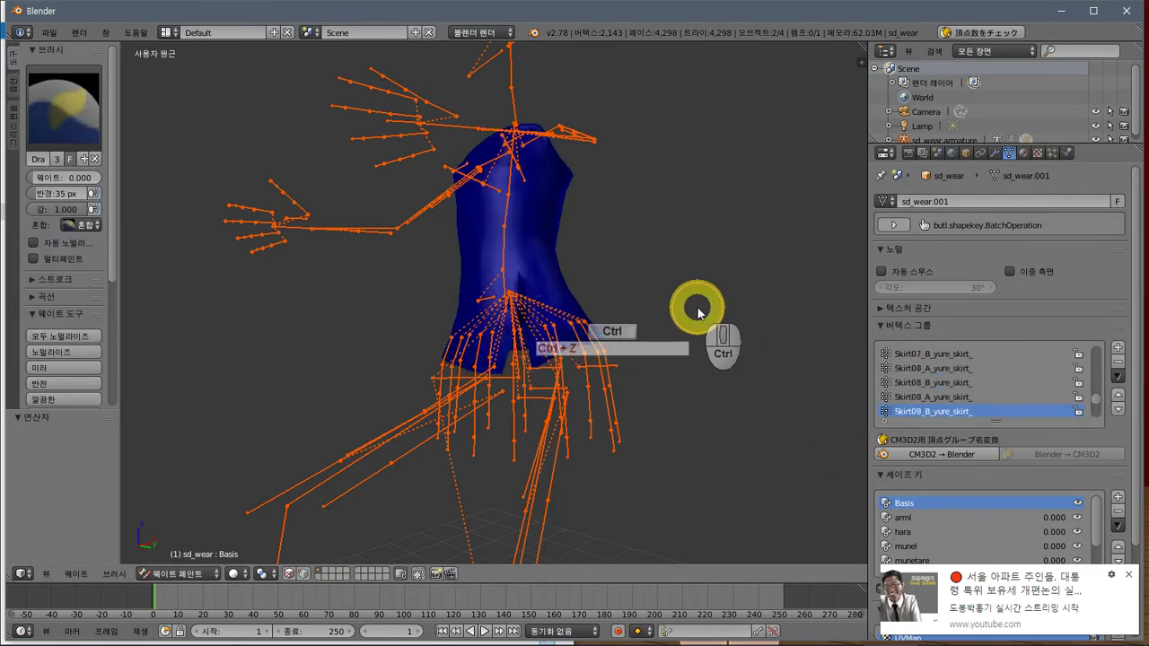
# - In the Notepad++ document, add the heading "방법2" on a new line below "방법1"
pyautogui.hotkey('alt', 'Tab')
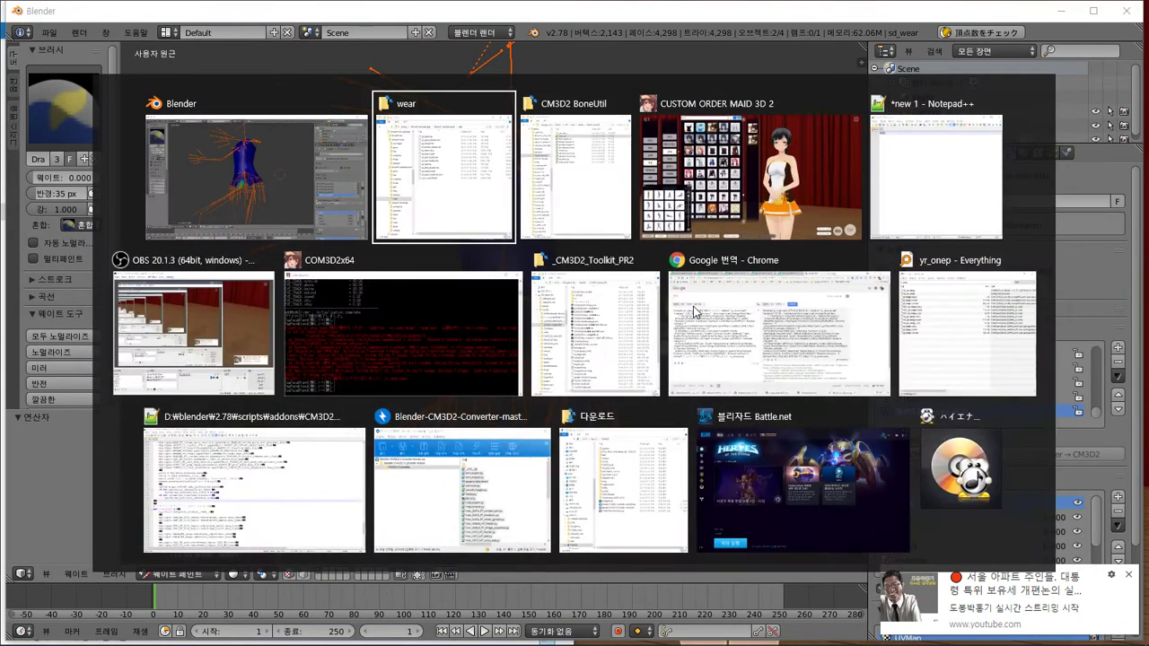
pyautogui.keyDown('alt'); pyautogui.click(929, 206); pyautogui.keyUp('alt')
pyautogui.click(590, 211)
pyautogui.hotkey('ctrl', 'c')
pyautogui.click(721, 264)
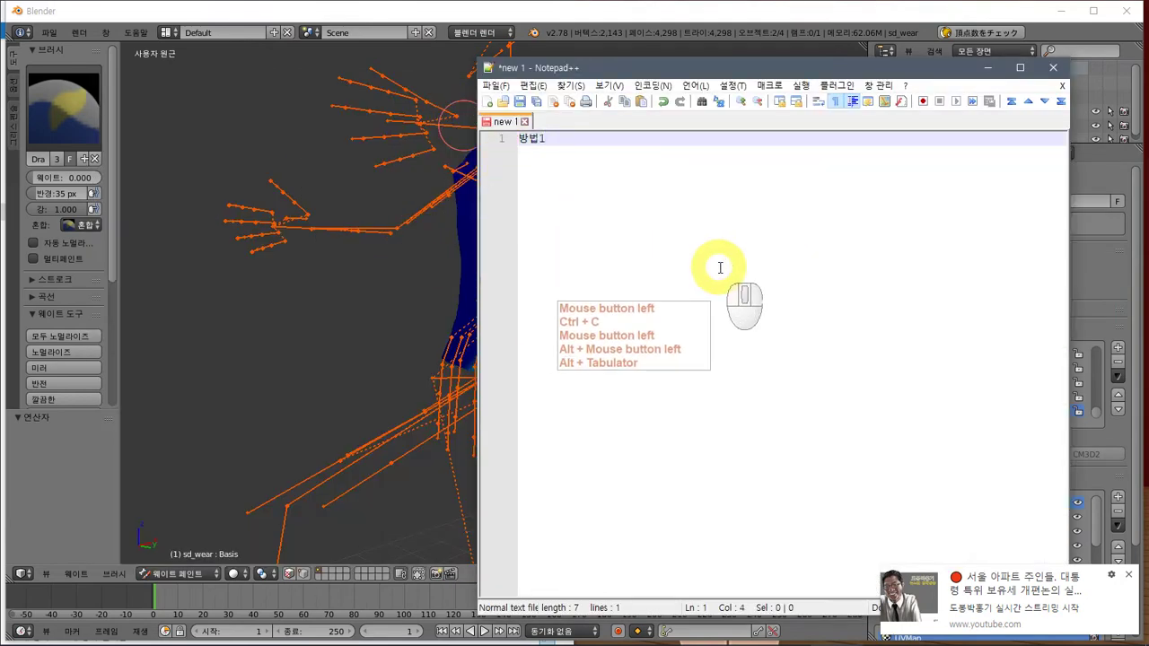
pyautogui.press('Return')
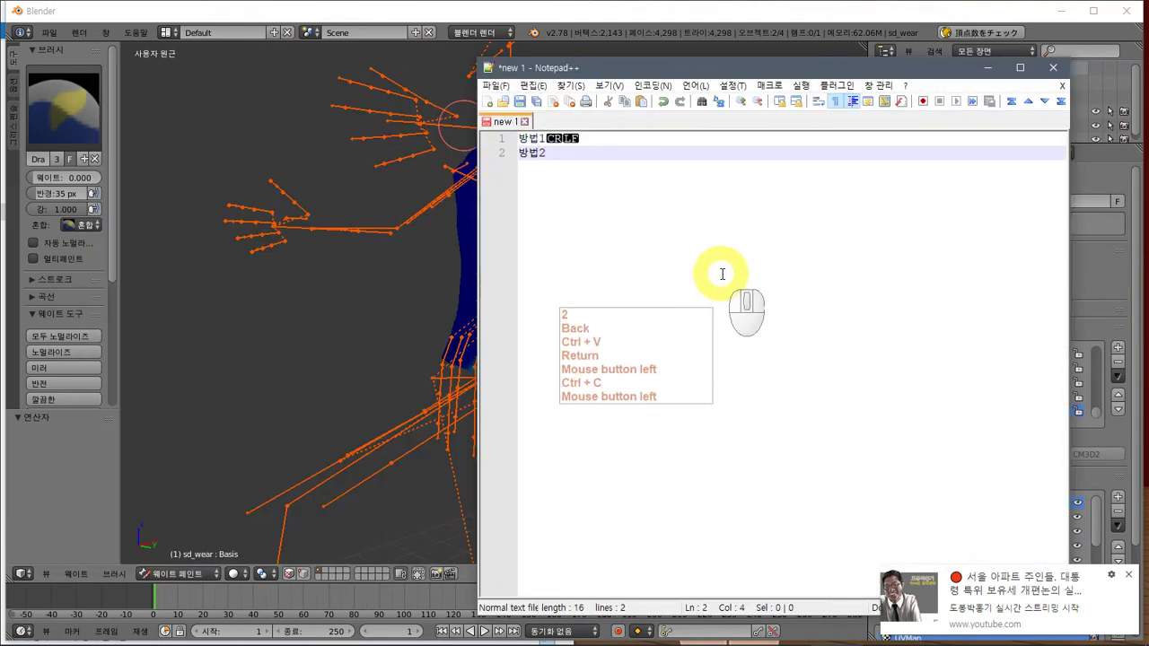
# - Switch to Blender and, in Weight Paint mode, paint out the Skirt12_B_yure_skirt_ weights on the skirt hem with weight 0
pyautogui.click(616, 12)
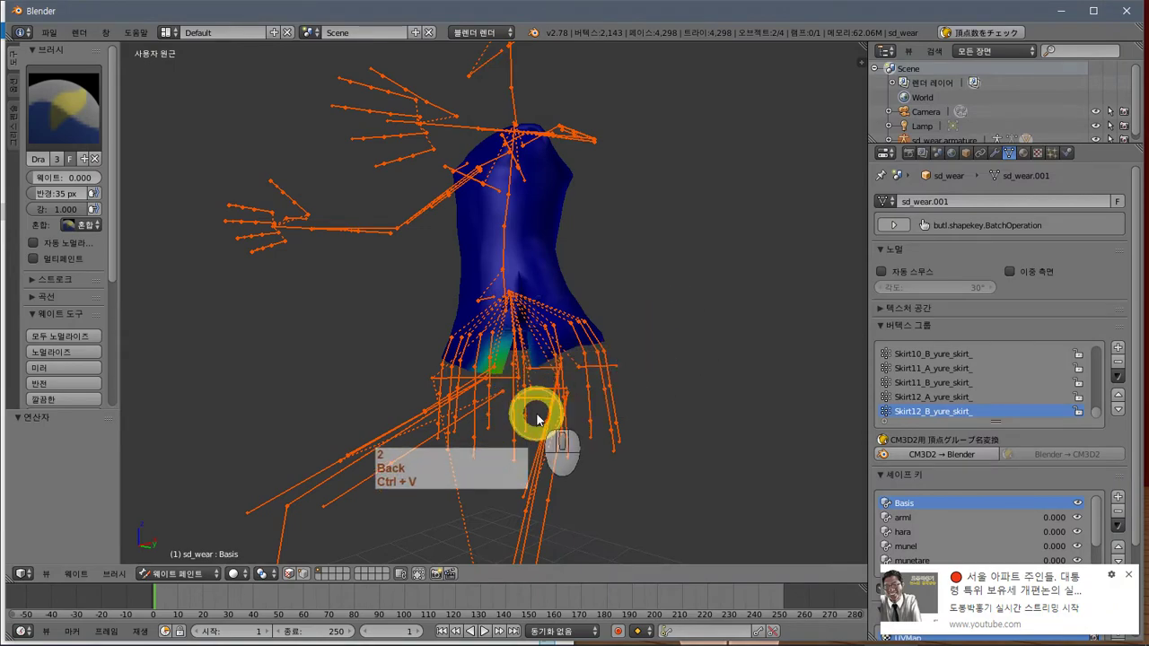
pyautogui.moveTo(537, 418); pyautogui.dragTo(859, 359, button='middle')
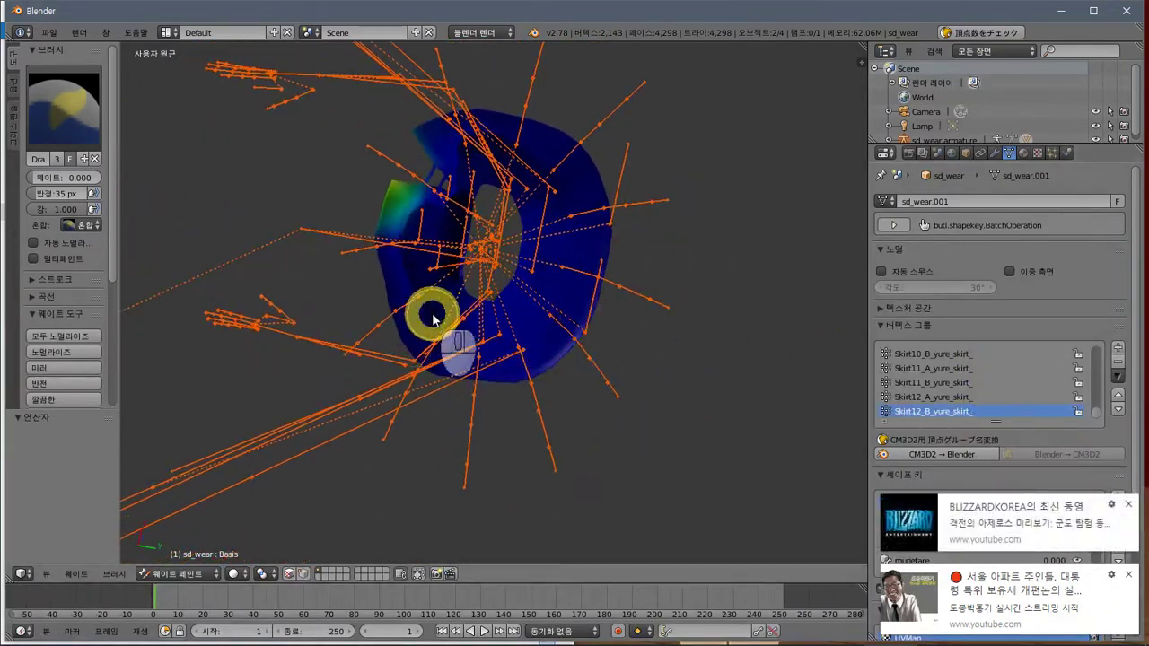
pyautogui.click(176, 574)
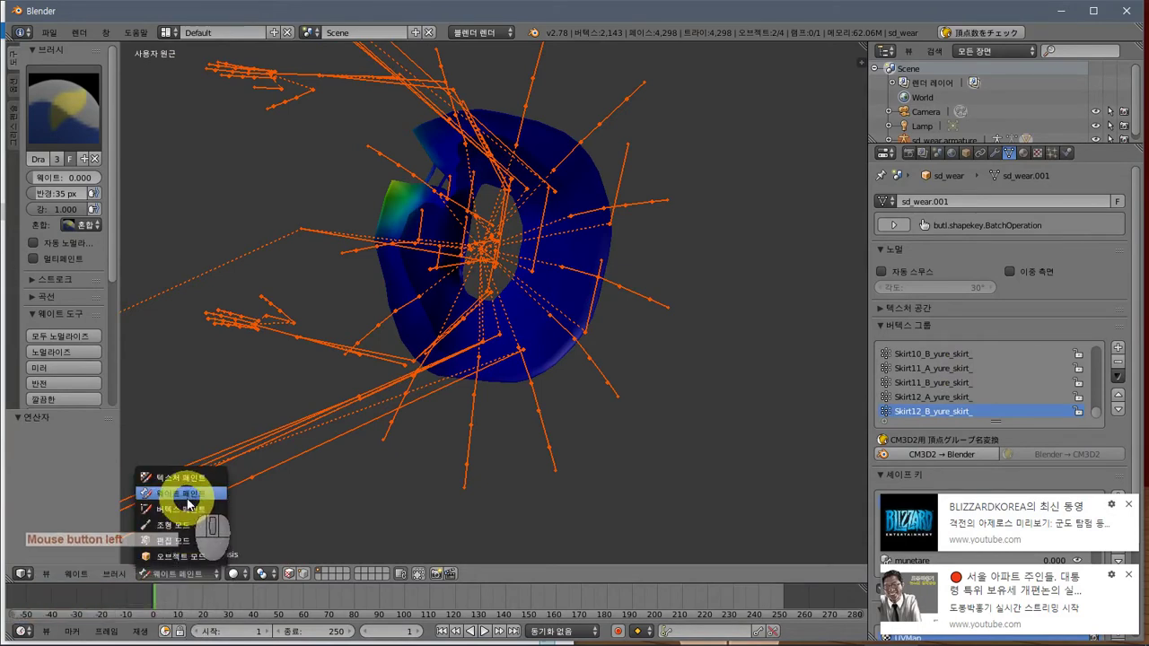
pyautogui.click(189, 495)
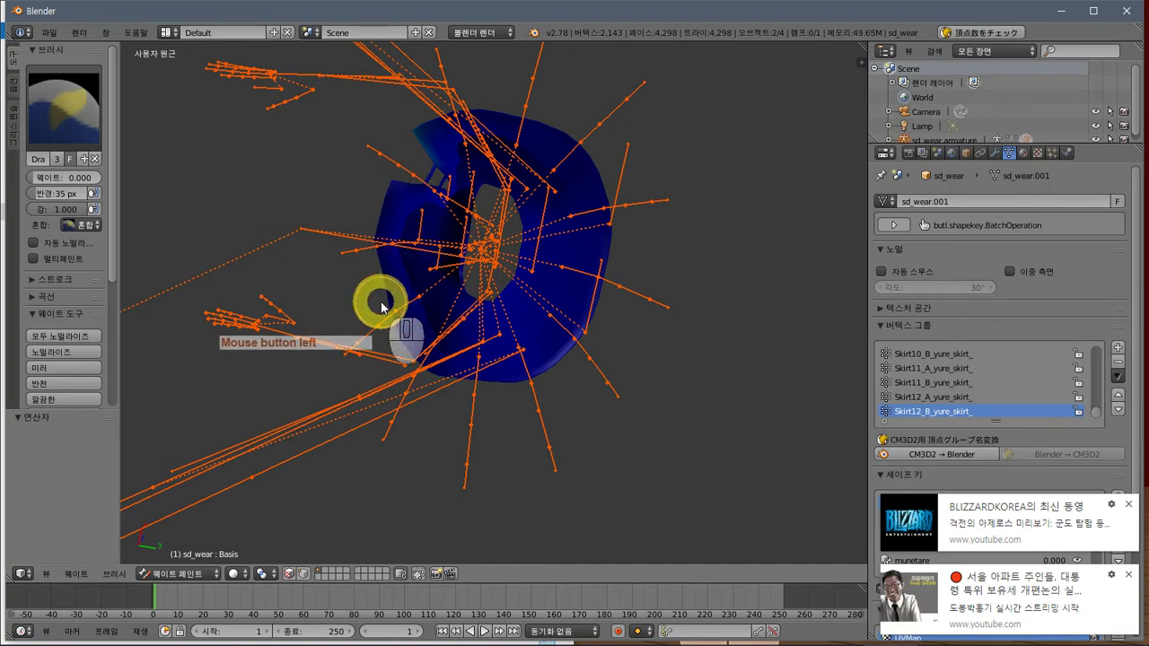
pyautogui.moveTo(382, 307); pyautogui.dragTo(404, 315, button='middle')
# - Paint weight 0 over the skirt for the vertex groups from Skirt12_A_yure_skirt_ back through Skirt10_B_yure_skirt_
pyautogui.click(910, 398)
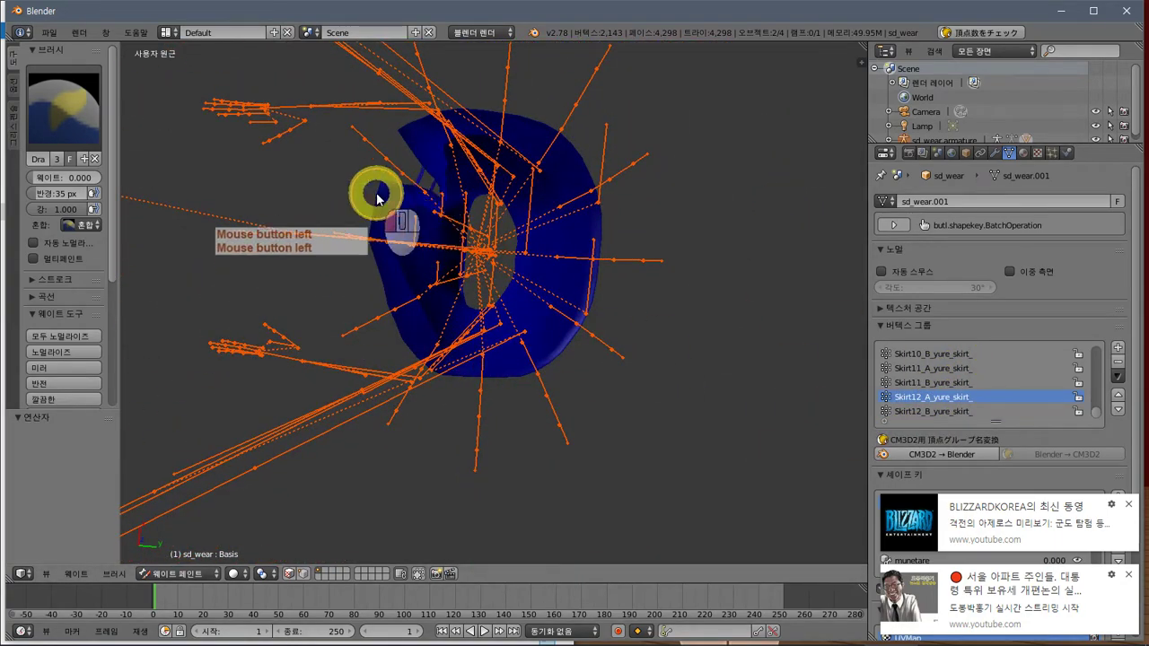
pyautogui.click(885, 382)
pyautogui.moveTo(400, 142)
pyautogui.mouseDown()
pyautogui.moveTo(443, 126)
pyautogui.moveTo(432, 124)
pyautogui.moveTo(436, 166)
pyautogui.moveTo(436, 141)
pyautogui.moveTo(449, 160)
pyautogui.moveTo(469, 131)
pyautogui.moveTo(528, 114)
pyautogui.mouseUp()
pyautogui.click(954, 386)
pyautogui.click(992, 369)
pyautogui.moveTo(528, 115); pyautogui.dragTo(423, 74)
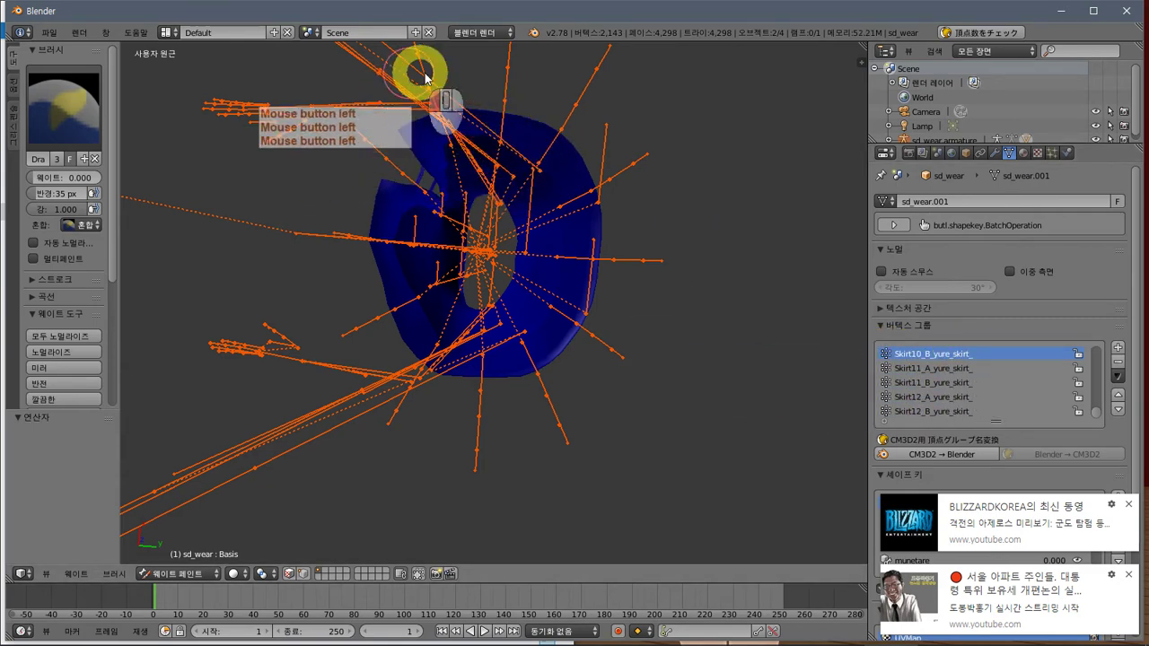
# - Erase the weights of the Skirt10_A_yure_skirt_ and Skirt09_B_yure_skirt_ vertex groups with the 35 px brush
pyautogui.scroll(2, 985, 401)
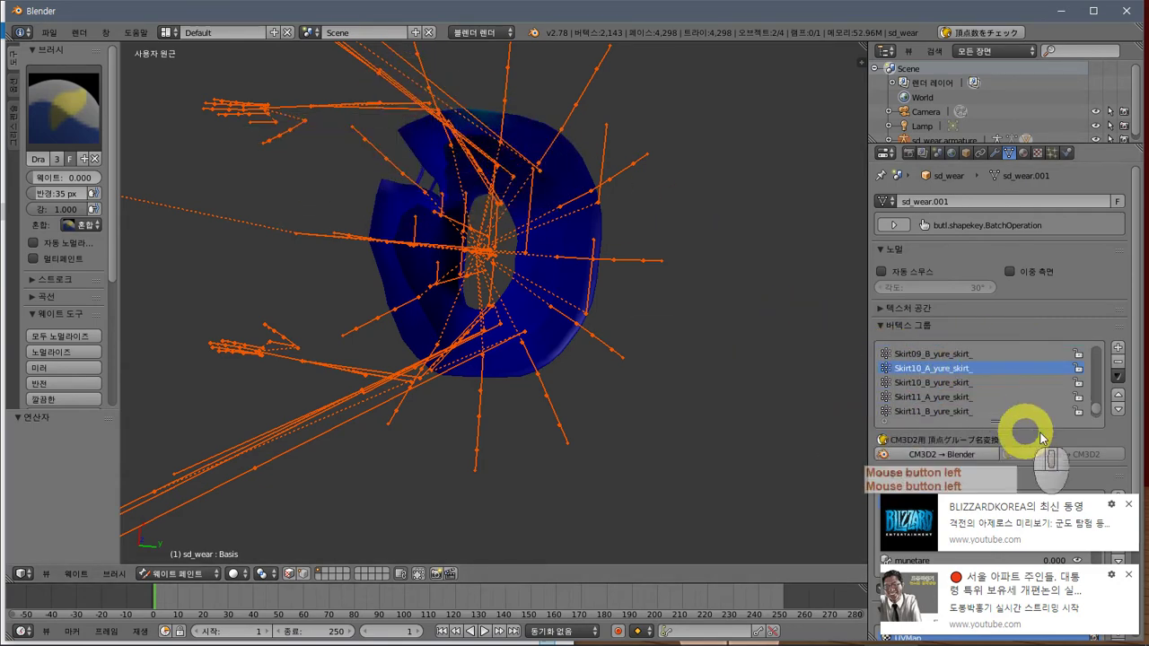
pyautogui.moveTo(470, 110); pyautogui.dragTo(493, 154)
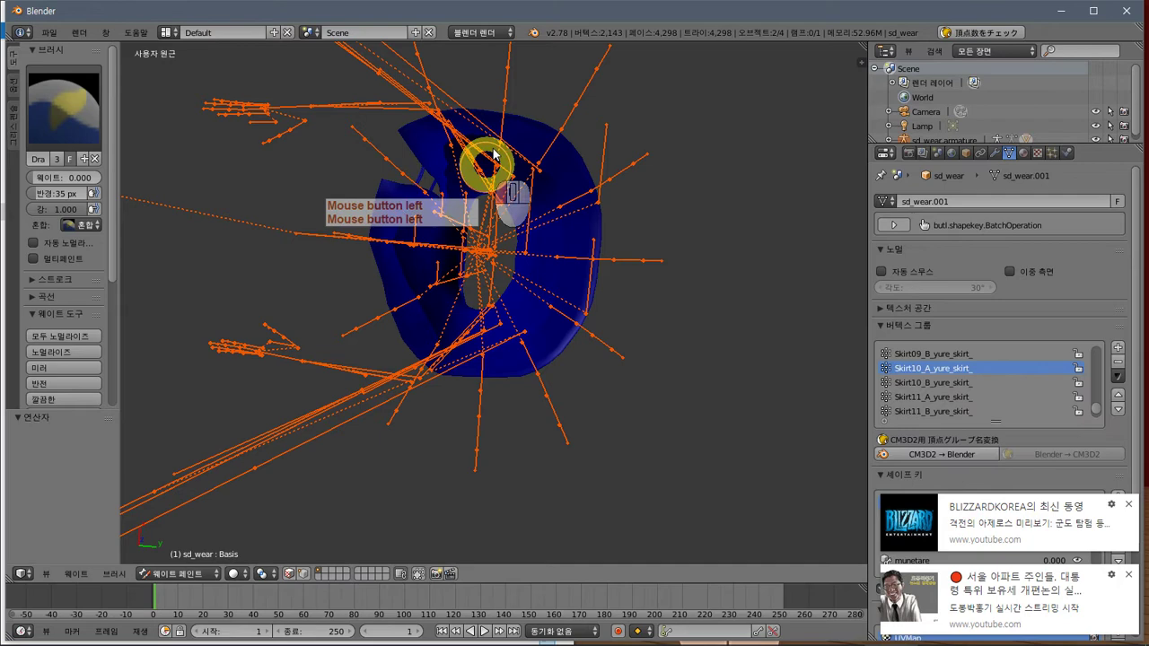
pyautogui.click(965, 357)
pyautogui.moveTo(607, 181)
pyautogui.mouseDown()
pyautogui.moveTo(566, 133)
pyautogui.moveTo(549, 176)
pyautogui.mouseUp()
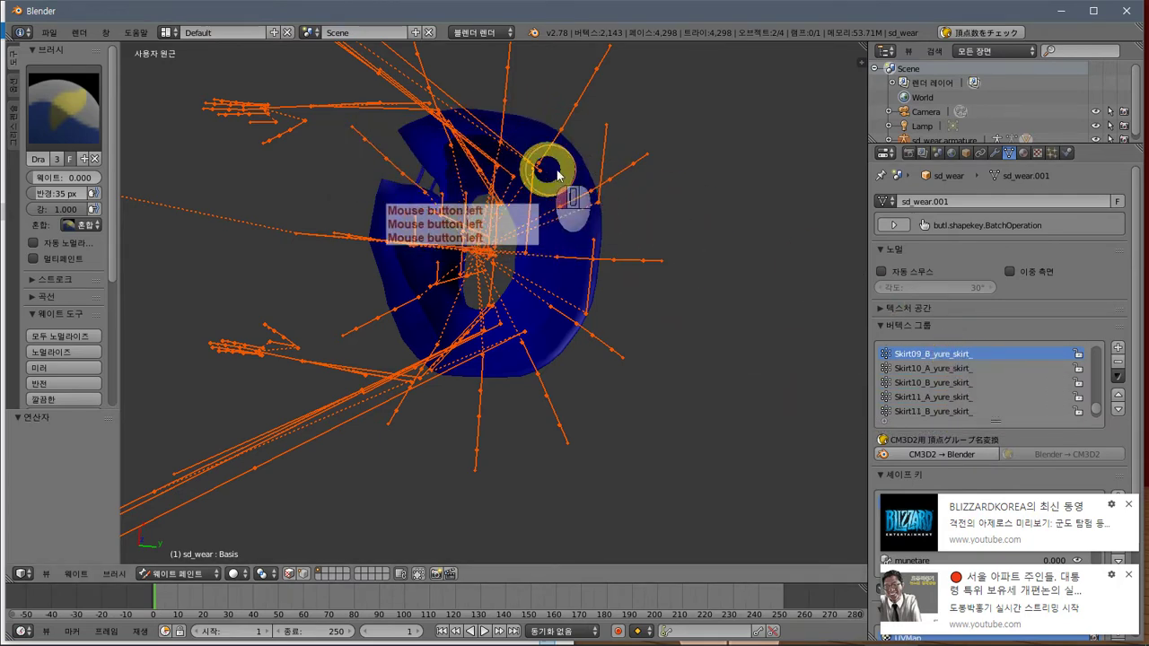
# - Enlarge the brush radius to 232 px and erase the weights of the Skirt09_B, Skirt09_A and Skirt08_B vertex groups
pyautogui.click(95, 183)
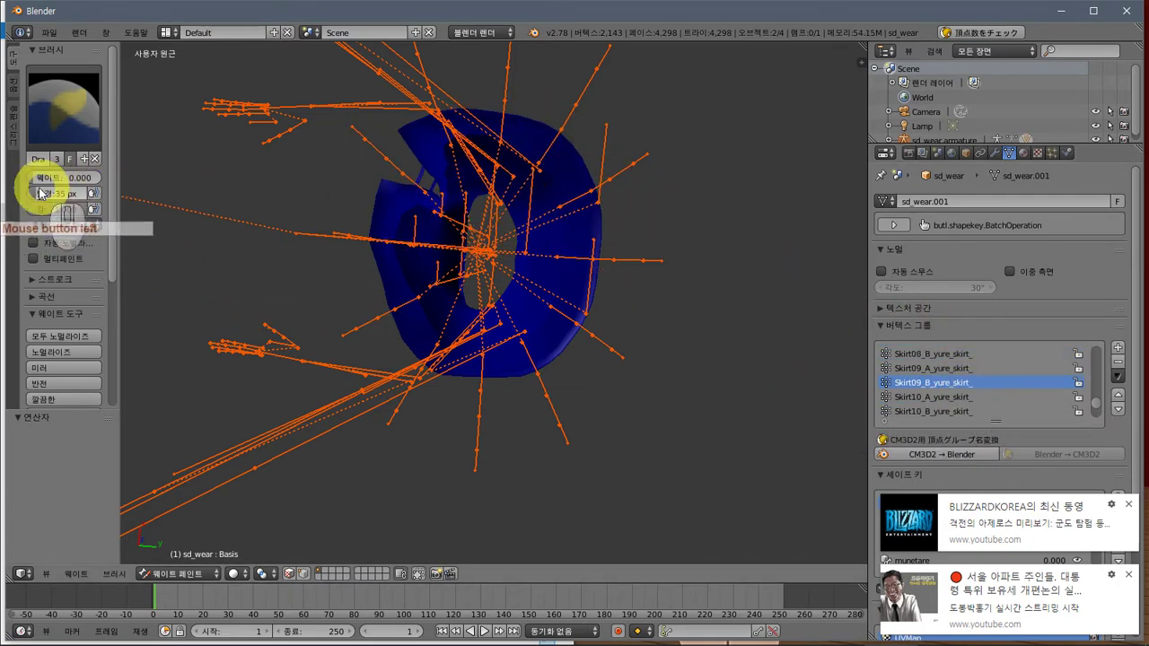
pyautogui.click(457, 256)
pyautogui.click(992, 380)
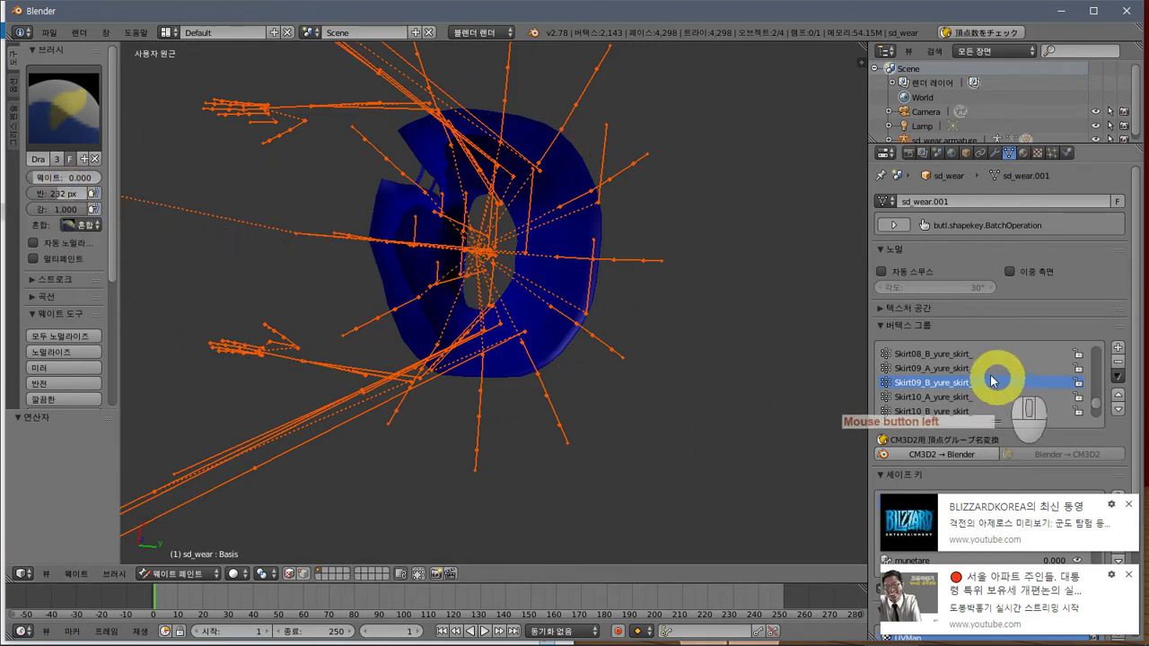
pyautogui.click(945, 380)
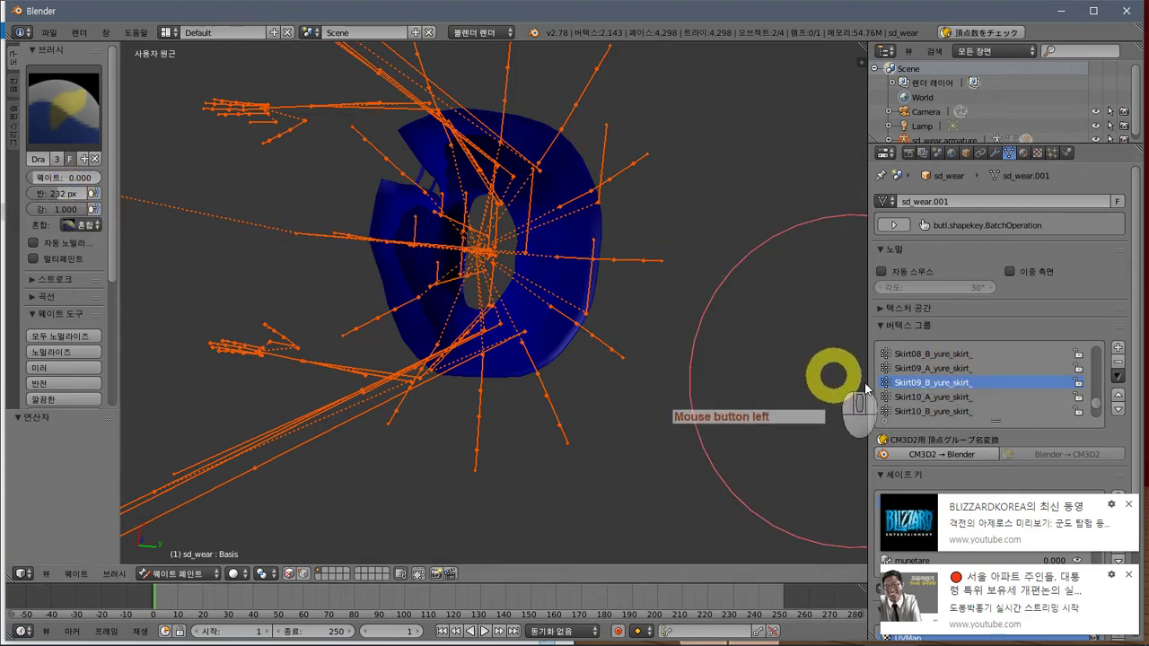
pyautogui.click(510, 280)
pyautogui.moveTo(509, 280); pyautogui.dragTo(547, 275)
pyautogui.click(999, 377)
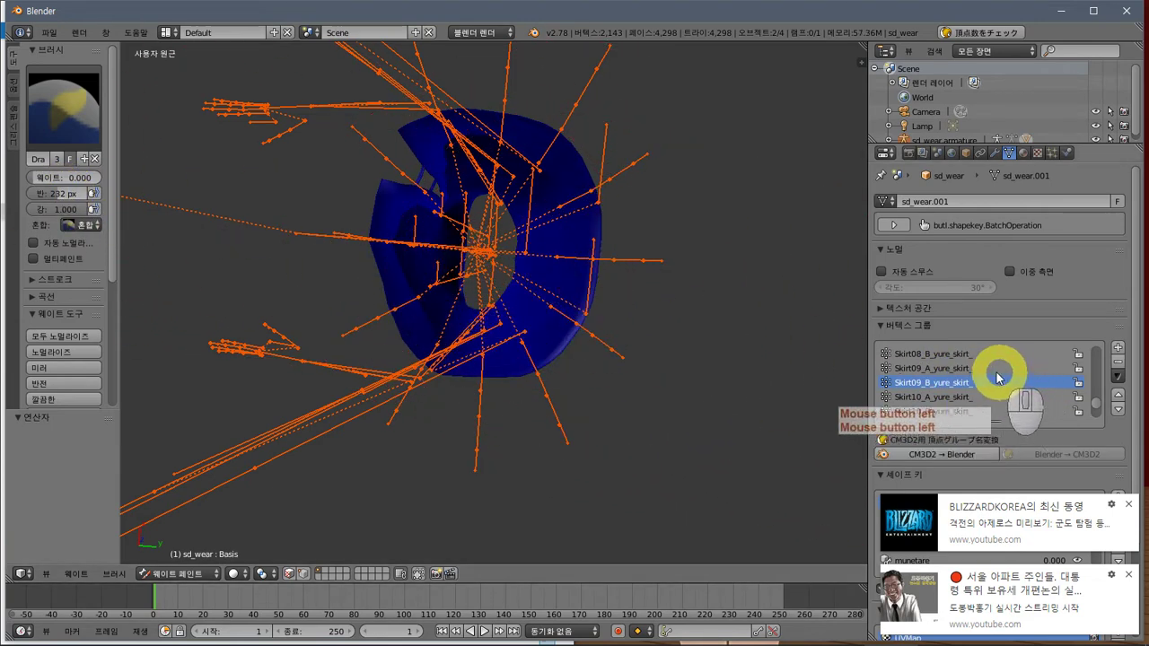
pyautogui.moveTo(516, 207); pyautogui.dragTo(482, 276)
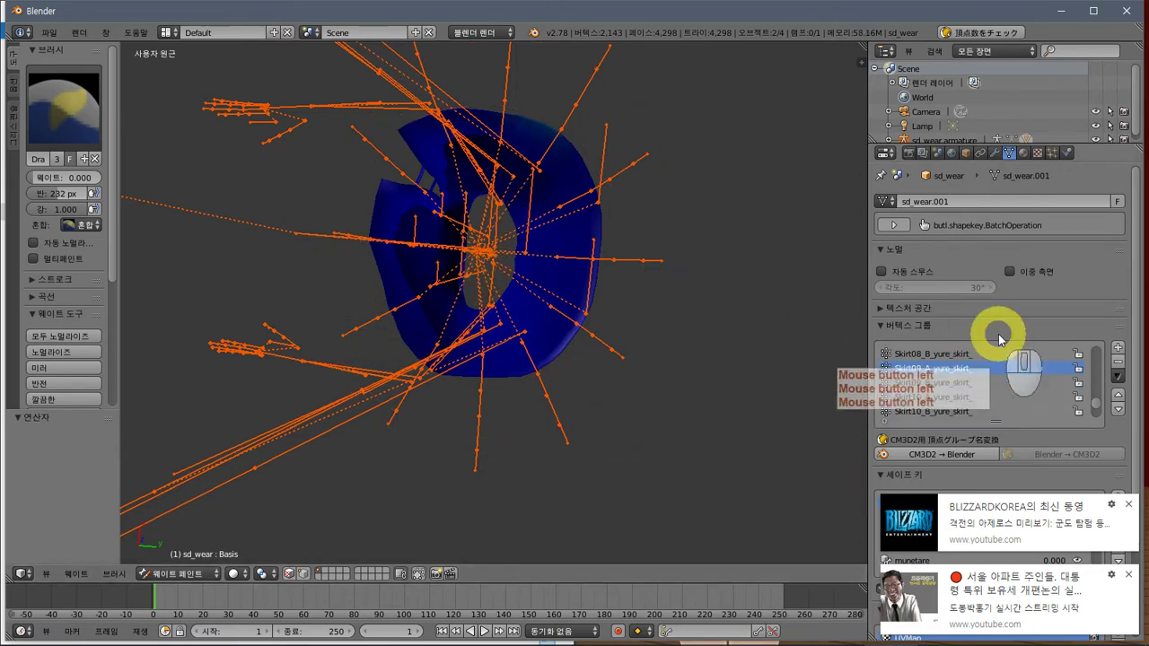
pyautogui.click(957, 355)
pyautogui.moveTo(545, 235)
pyautogui.mouseDown()
pyautogui.moveTo(510, 228)
pyautogui.moveTo(500, 260)
pyautogui.mouseUp()
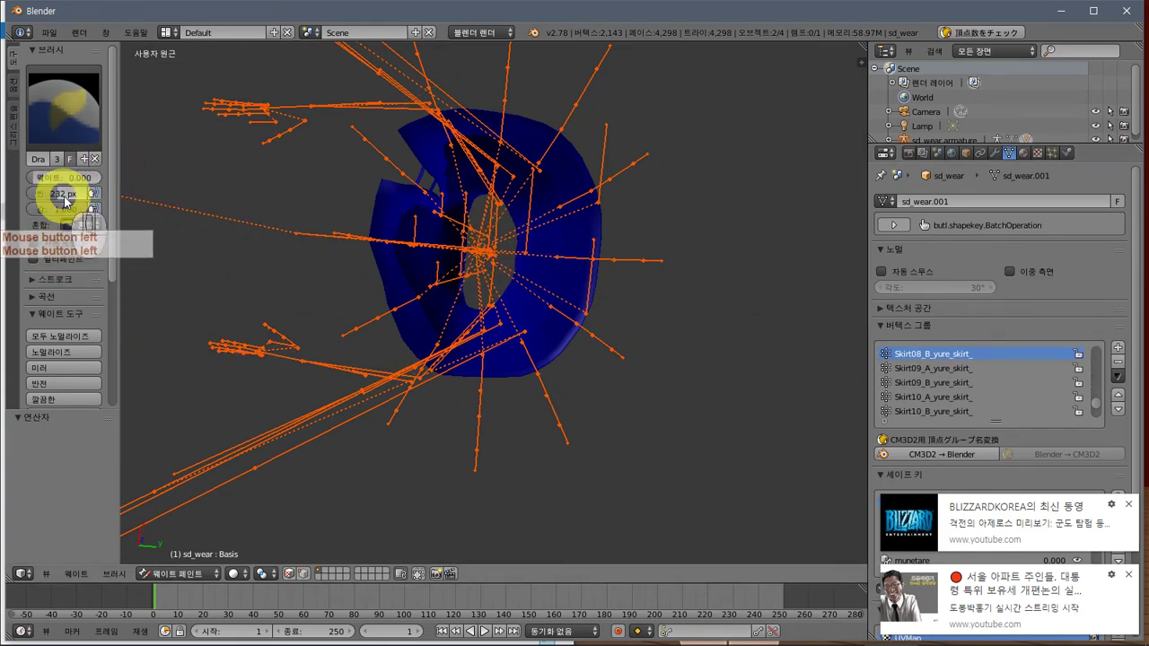
# - With a 500 px brush radius, erase the weights of the Skirt08_A, Skirt07_B and Skirt07_A vertex groups
pyautogui.click(1062, 314)
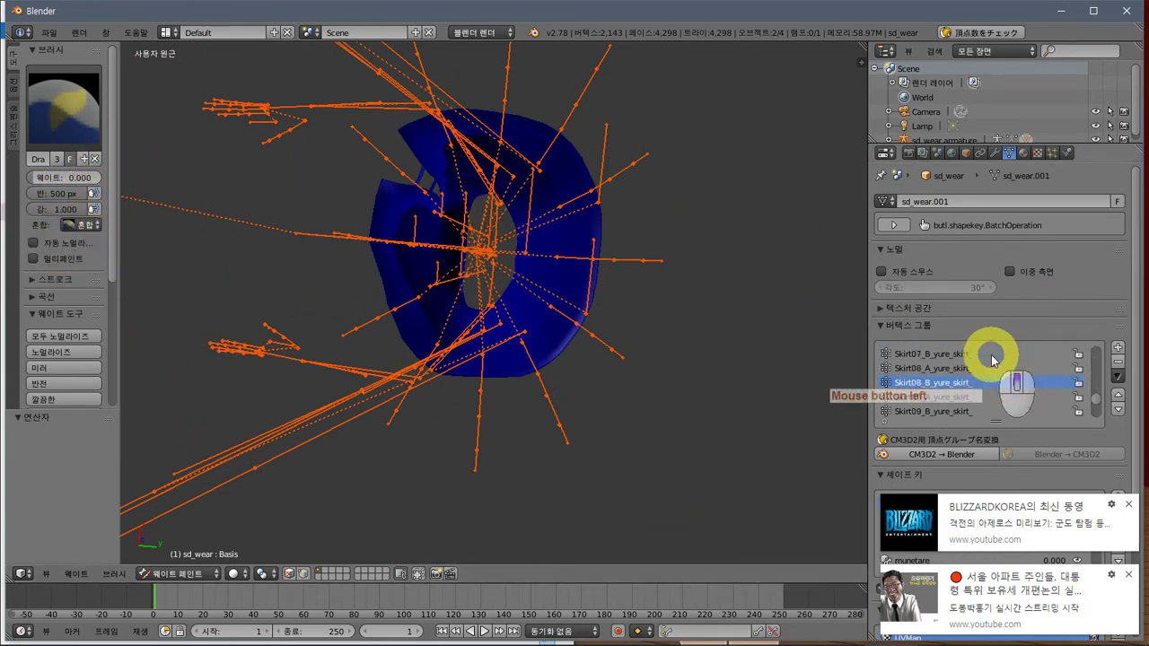
pyautogui.click(554, 227)
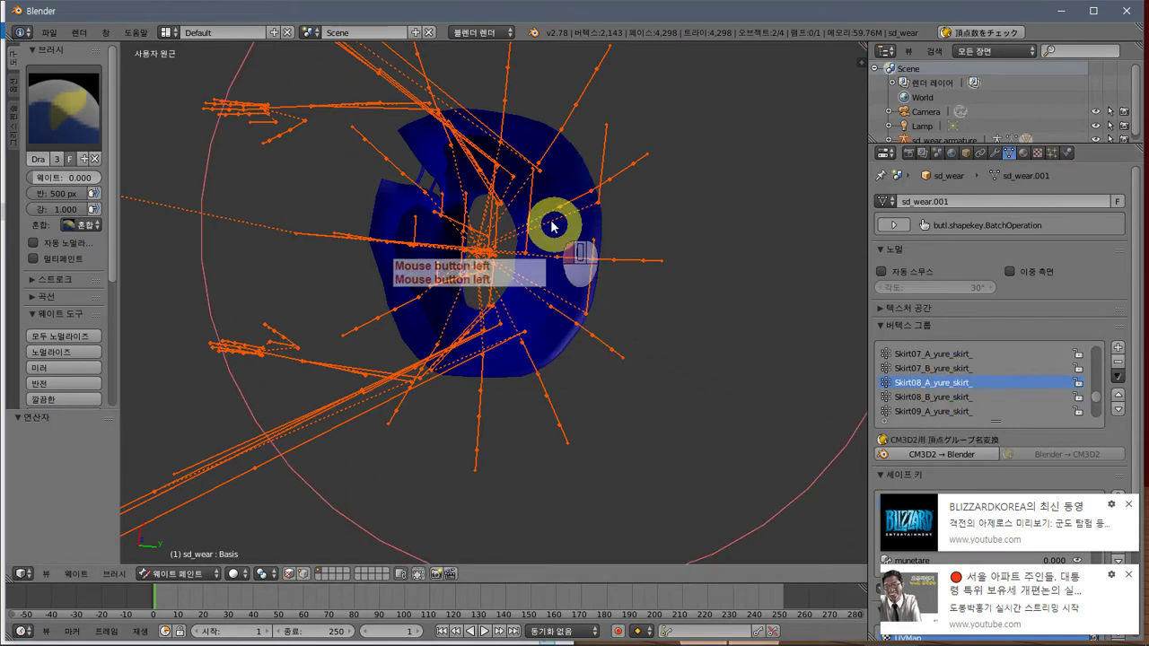
pyautogui.moveTo(589, 242); pyautogui.dragTo(641, 300)
pyautogui.click(934, 368)
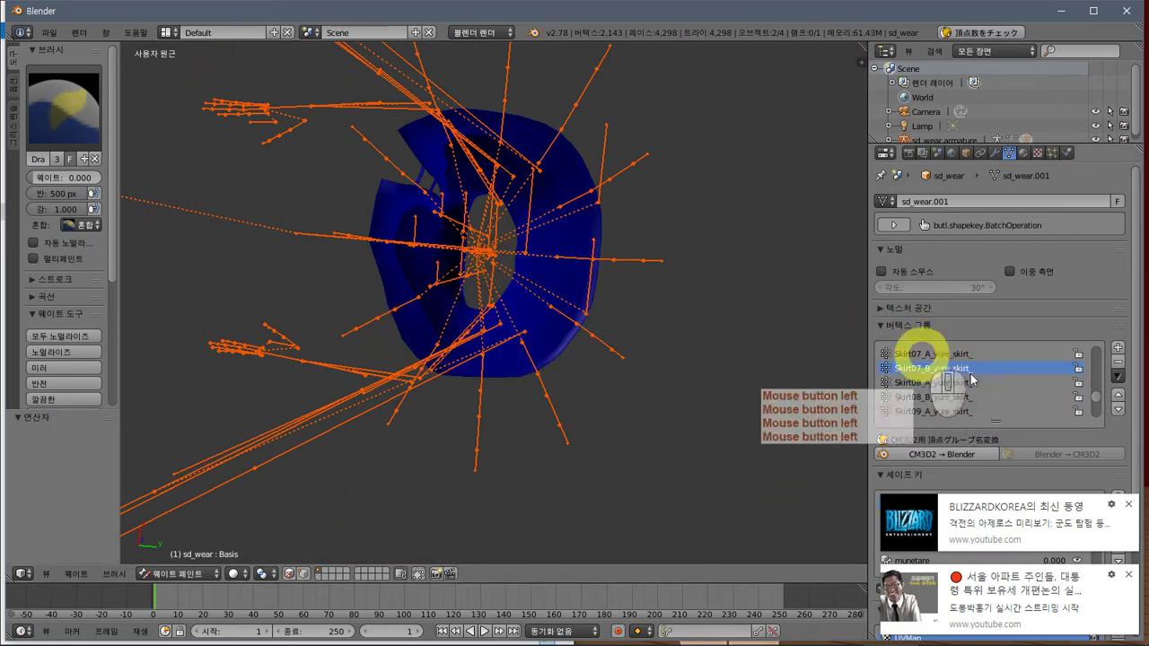
pyautogui.click(559, 274)
pyautogui.click(952, 354)
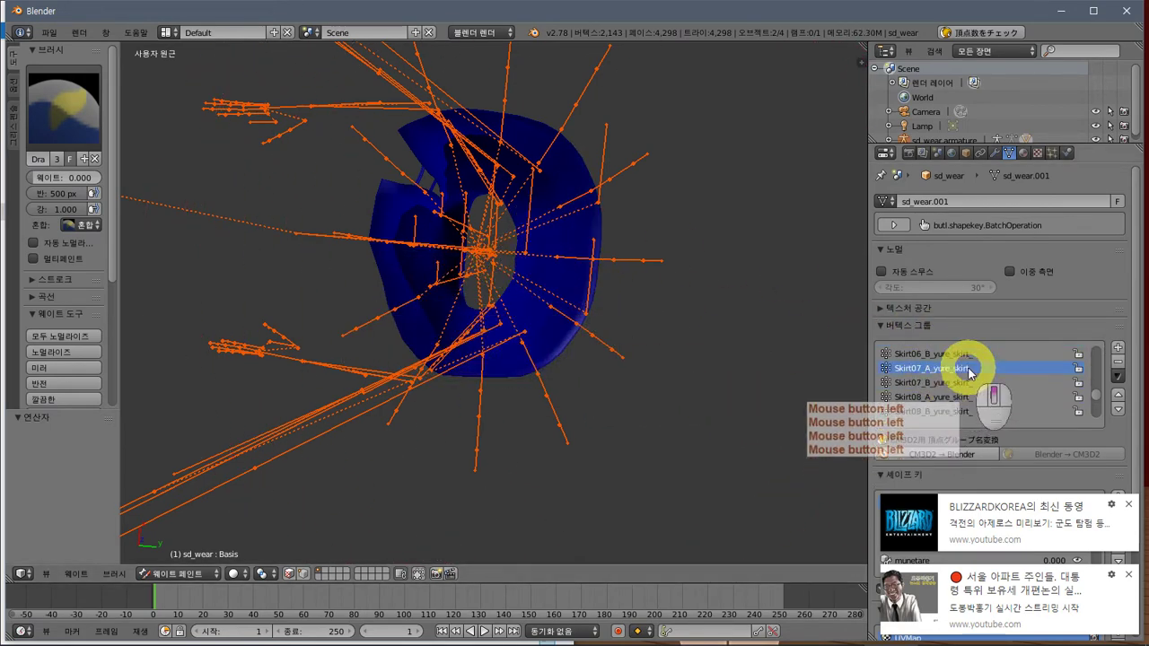
pyautogui.click(471, 279)
# - Paint weight 0 over the mesh for each vertex group from Skirt06_B_yure_skirt_ back through Skirt04_A_yure_skirt_
pyautogui.scroll(1, 1030, 401)
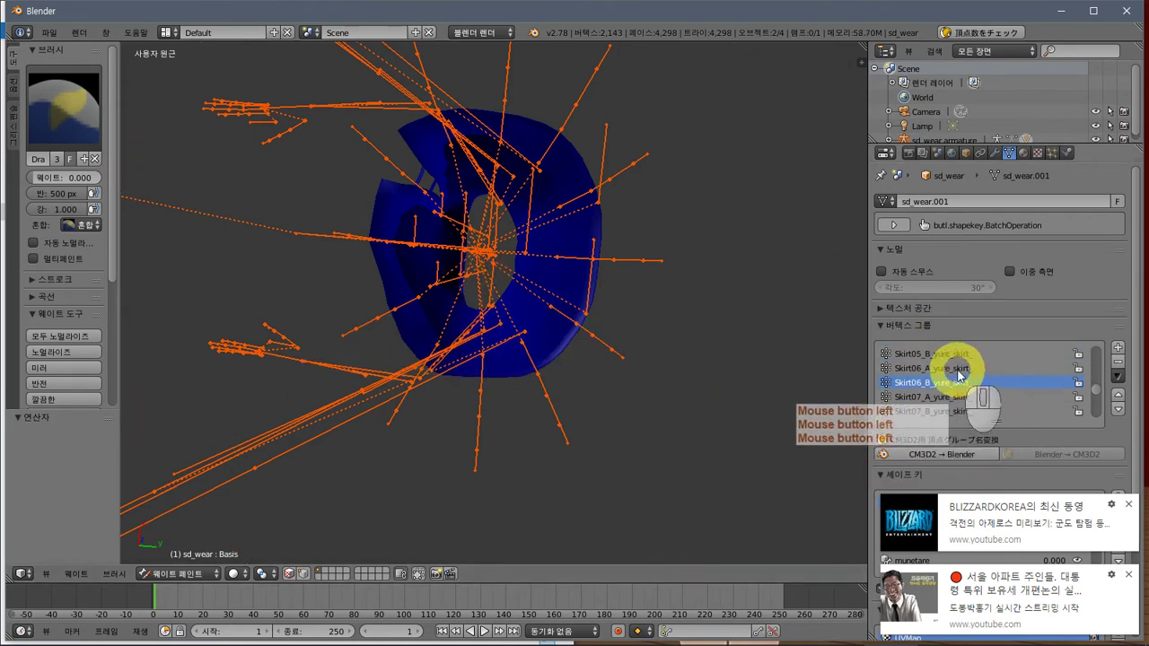
pyautogui.click(441, 248)
pyautogui.click(983, 370)
pyautogui.click(667, 314)
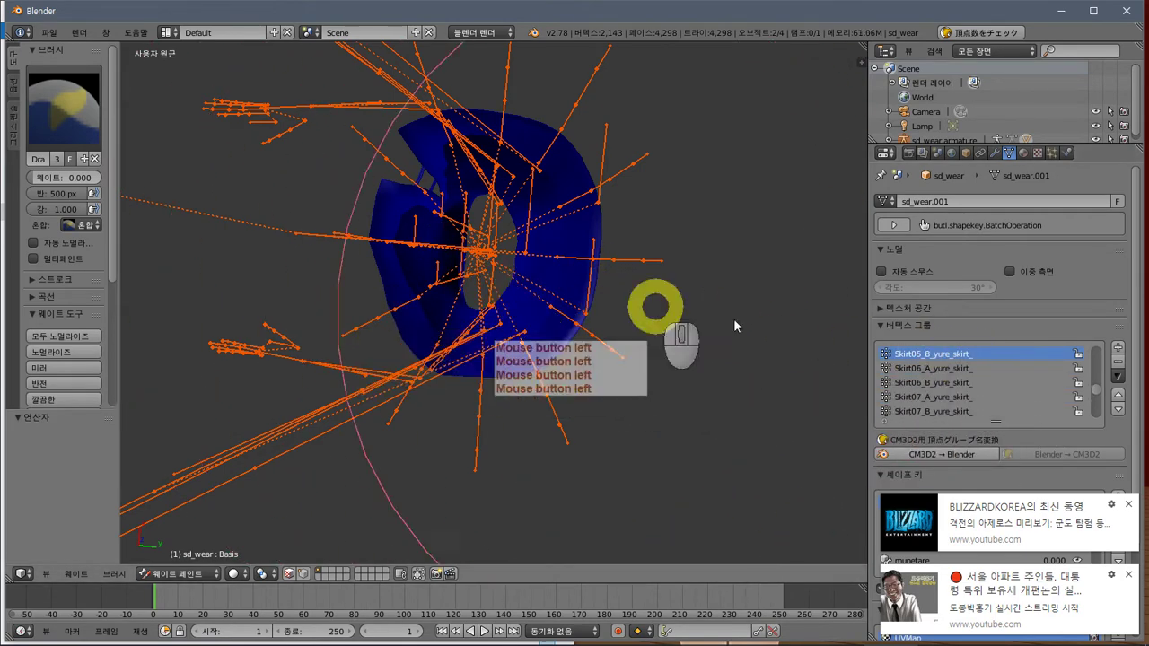
pyautogui.scroll(2, 988, 377)
pyautogui.click(988, 368)
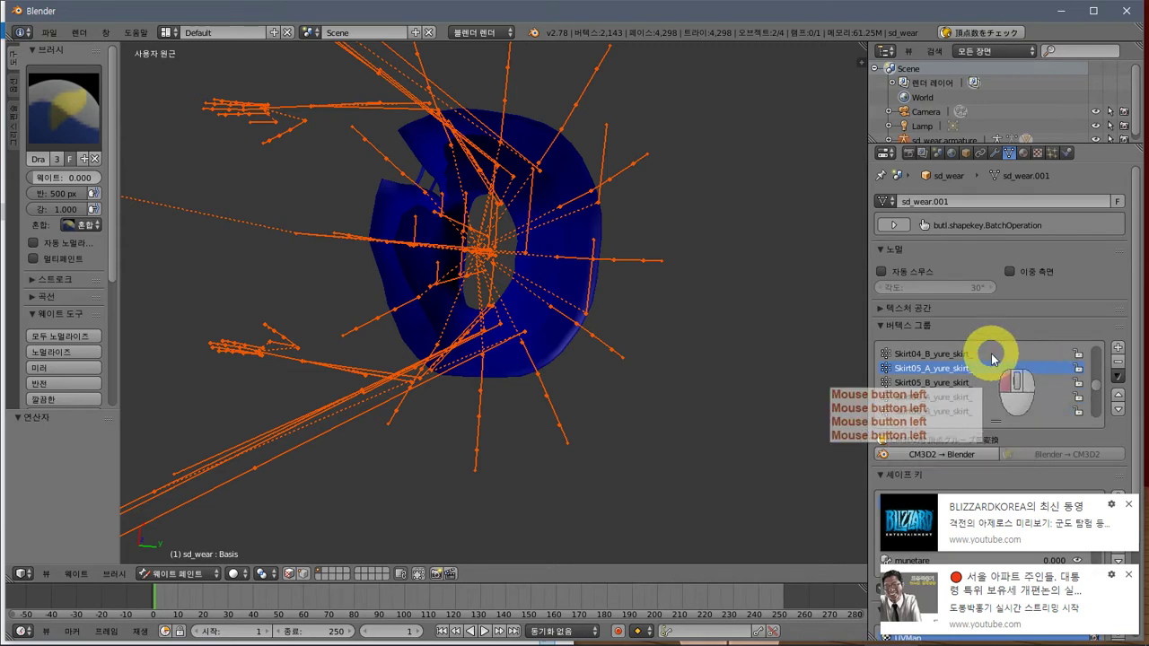
pyautogui.click(483, 274)
pyautogui.click(925, 352)
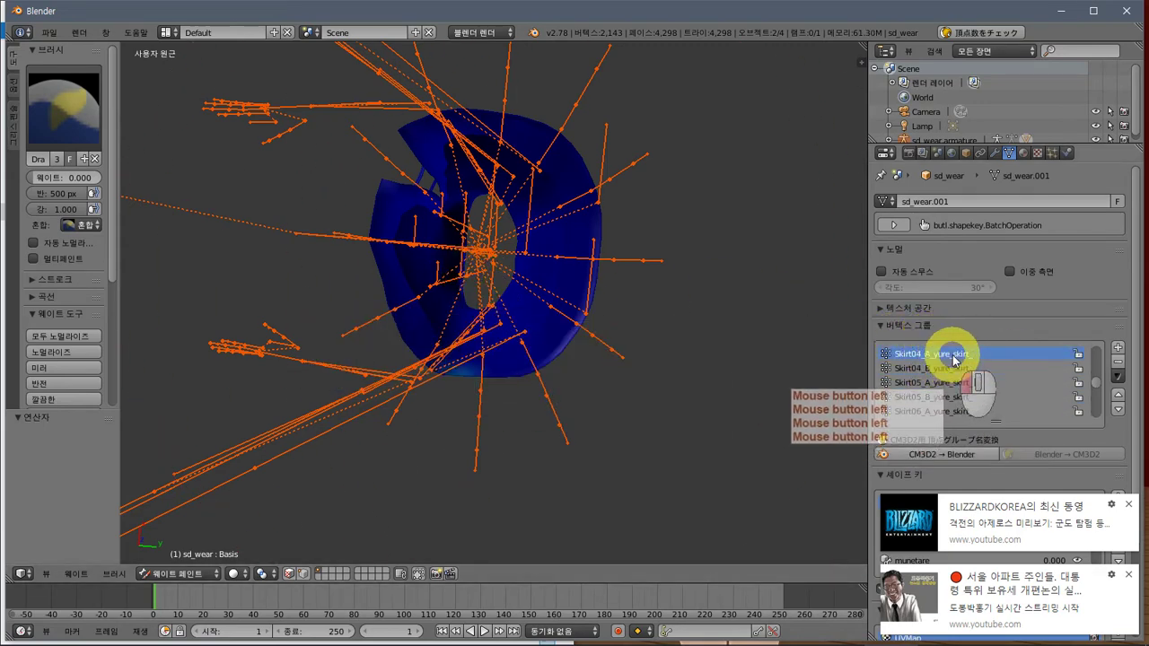
pyautogui.click(474, 270)
# - Paint out the weights of the Skirt03_B_yure_skirt_ and Skirt03_A_yure_skirt_ vertex groups
pyautogui.scroll(1, 977, 366)
pyautogui.click(457, 282)
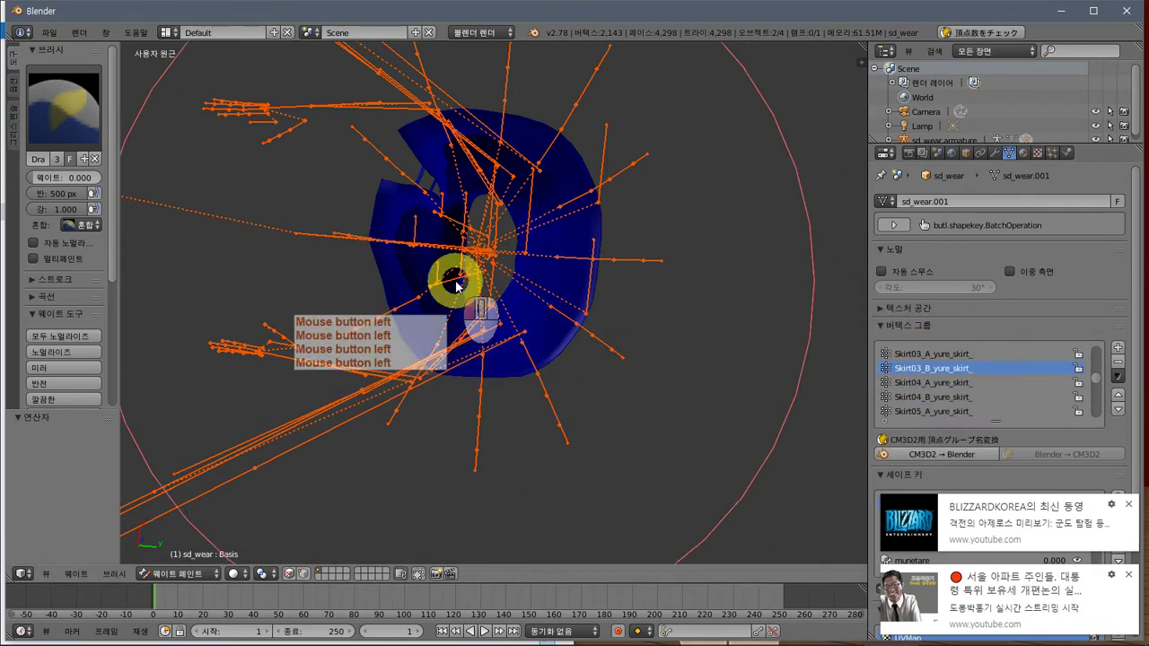
pyautogui.click(982, 366)
pyautogui.click(488, 303)
pyautogui.click(968, 355)
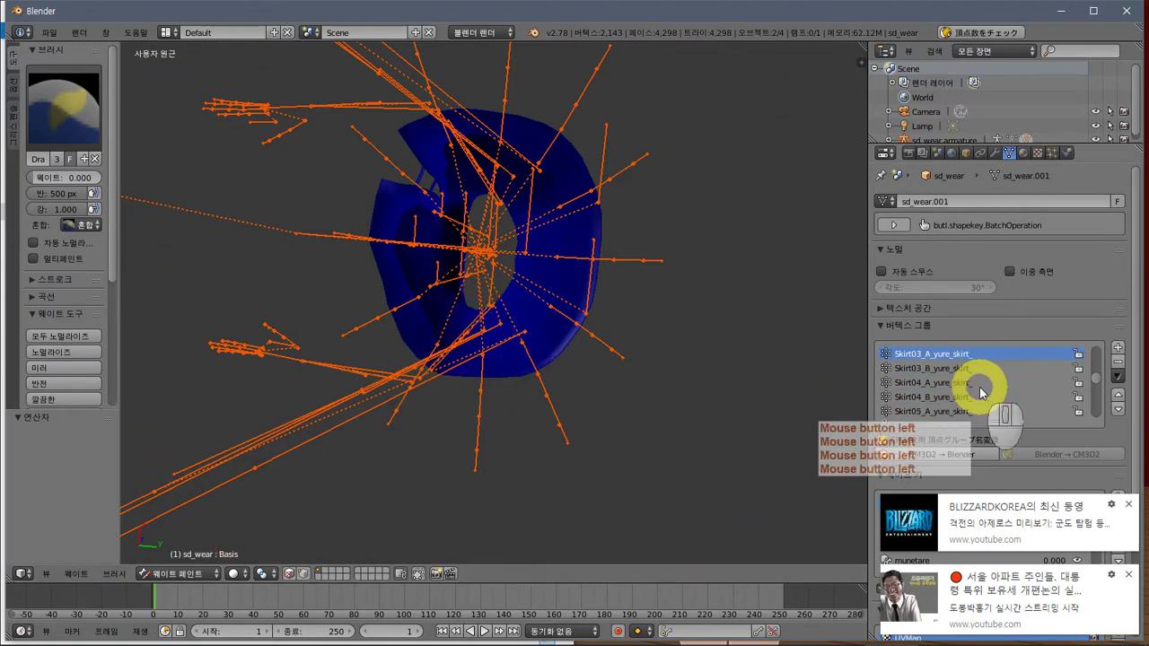
pyautogui.click(495, 278)
# - Erase the weights of the last four skirt vertex groups: Skirt02_B, Skirt02_A, Skirt01_B and Skirt01_A
pyautogui.click(940, 356)
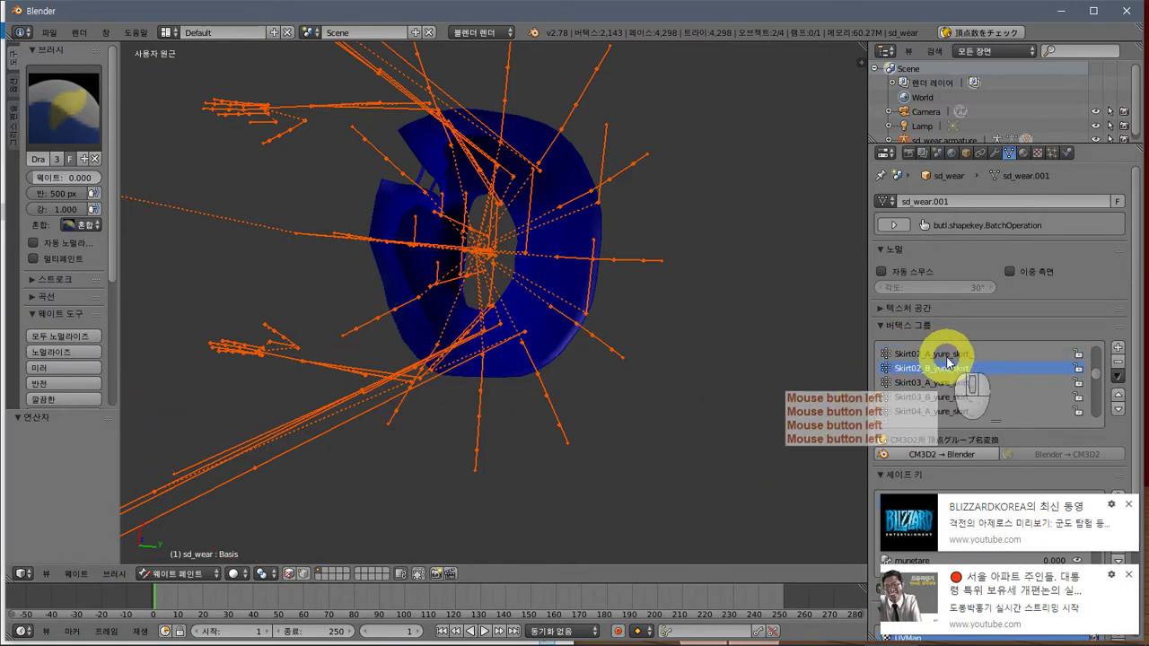
pyautogui.click(947, 356)
pyautogui.click(469, 241)
pyautogui.scroll(2, 987, 385)
pyautogui.click(971, 367)
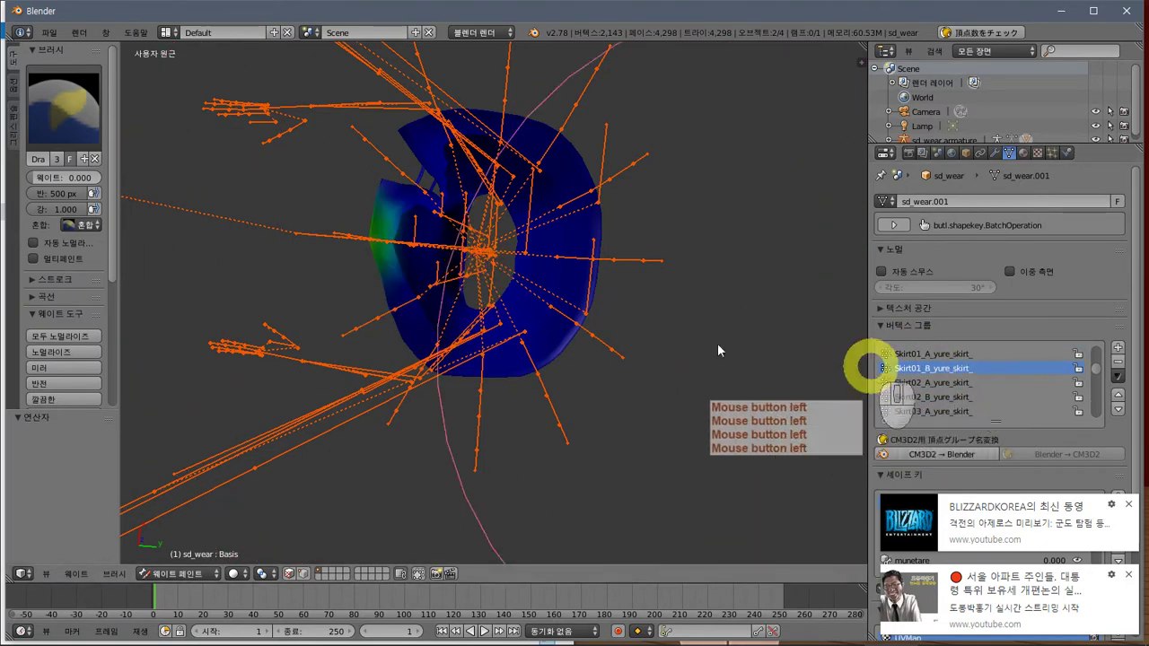
pyautogui.click(475, 270)
pyautogui.click(925, 381)
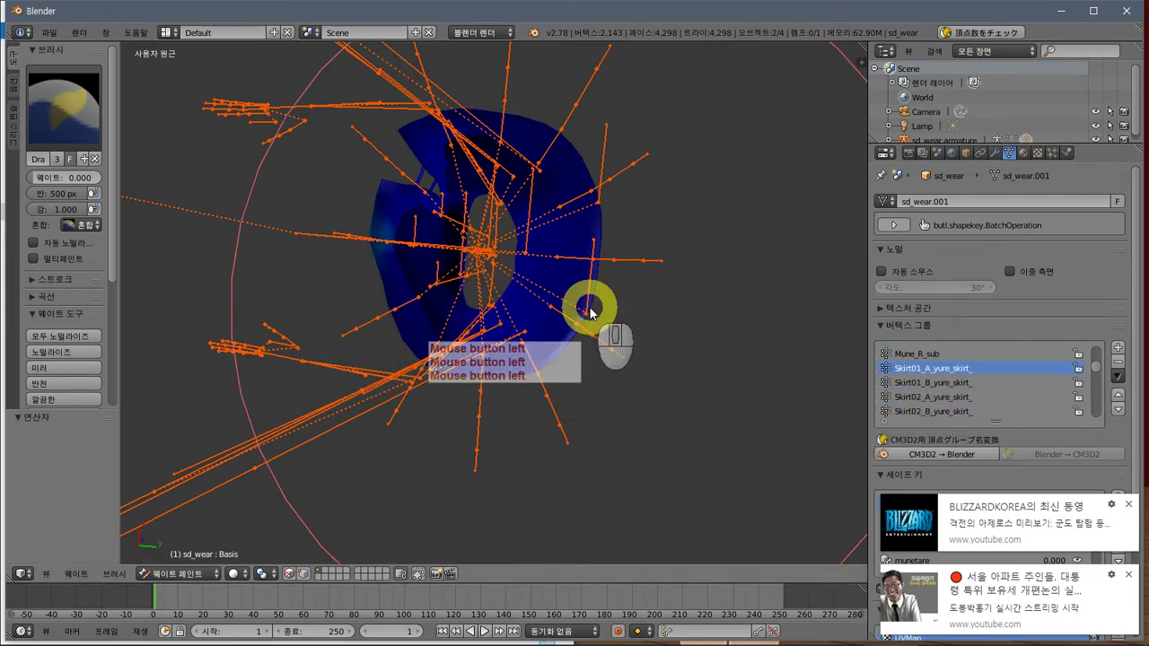
# - Export the mesh as a CM3D2 model, overwriting sd_wears.model in the wear folder
pyautogui.moveTo(542, 265); pyautogui.dragTo(36, 32, button='middle')
pyautogui.click(49, 33)
pyautogui.click(153, 305)
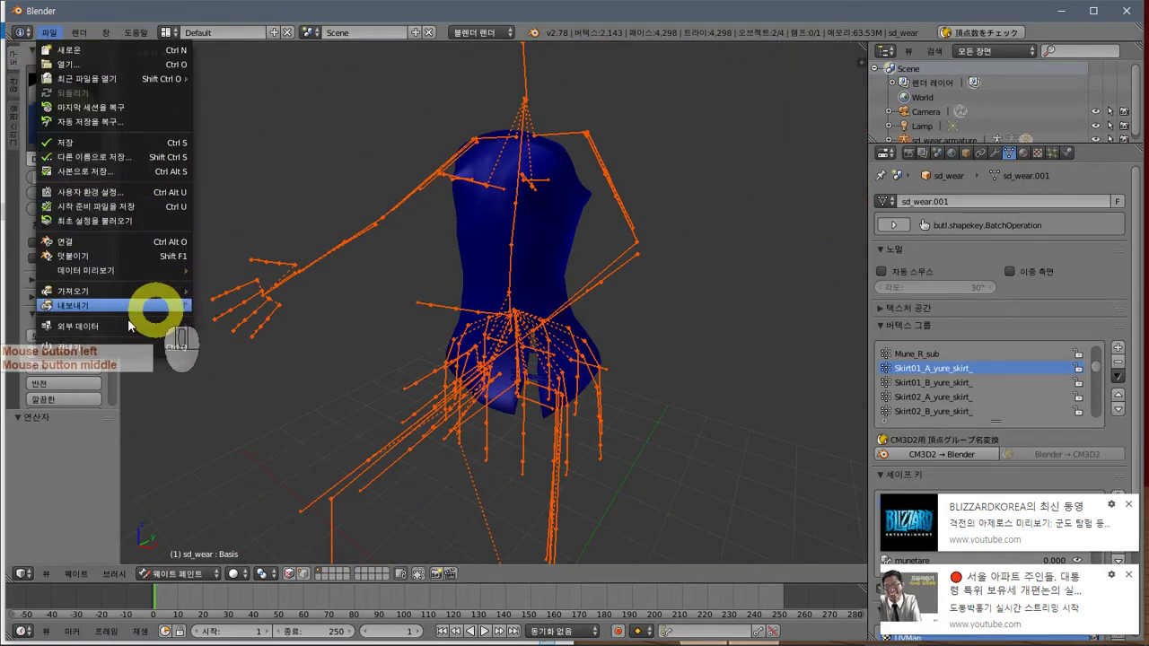
pyautogui.click(303, 437)
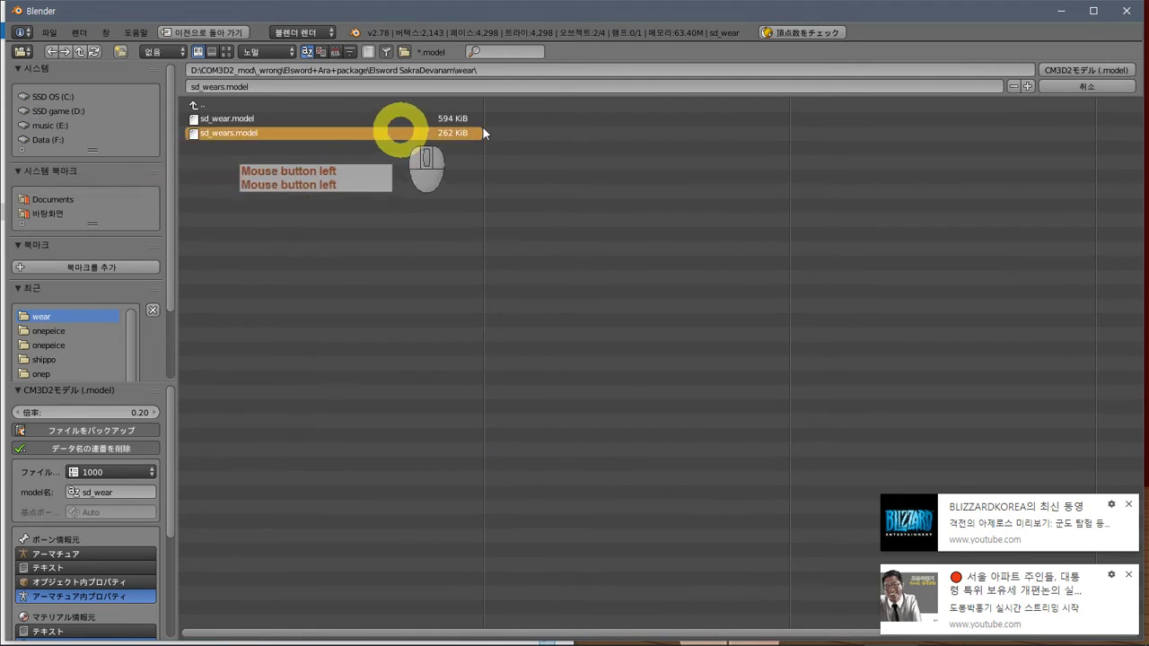
pyautogui.click(1068, 67)
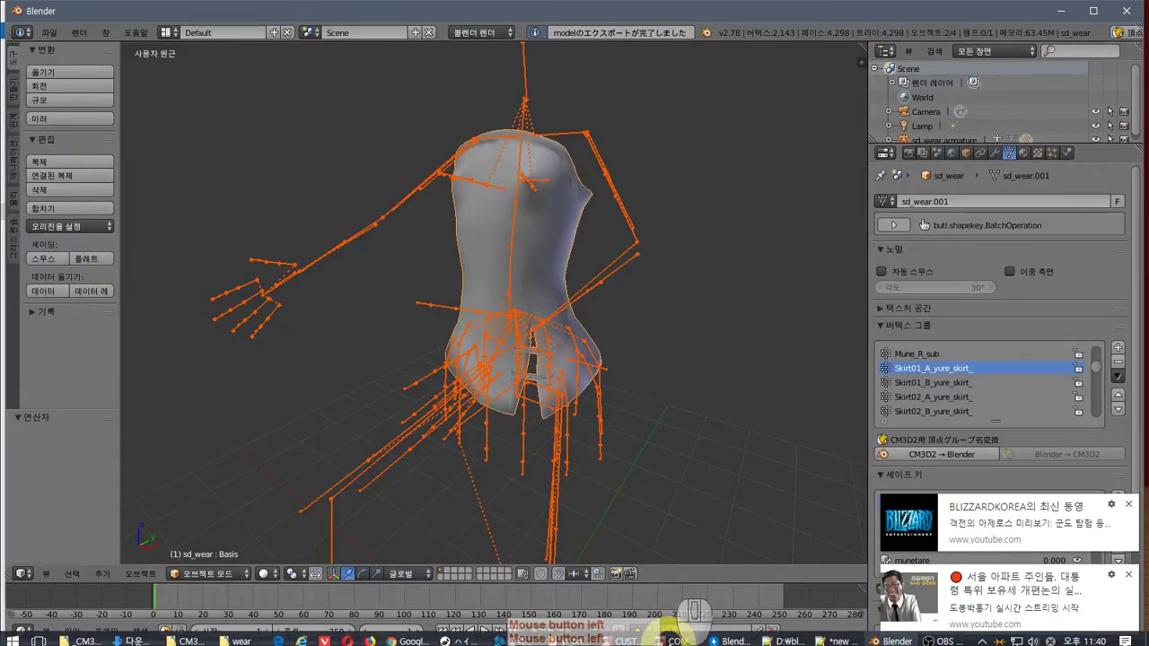
# - Switch to the game, reapply the second variant of the top, inspect the skirt from the side, and return to Blender
pyautogui.hotkey('alt', 'Tab')
pyautogui.click(662, 636)
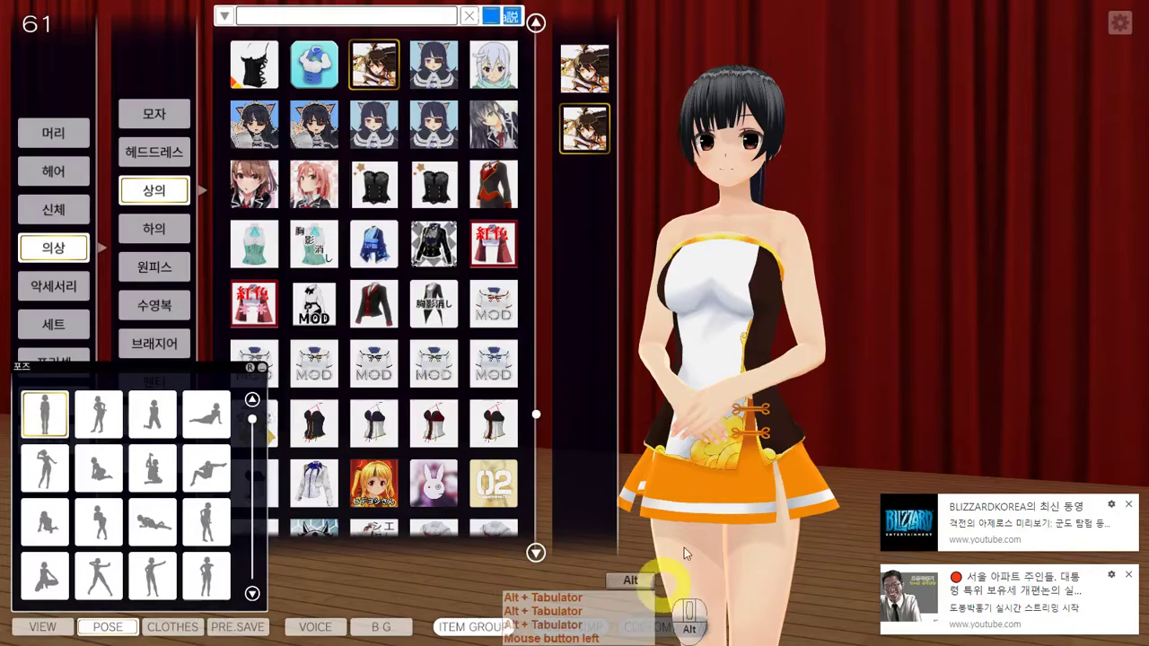
pyautogui.click(584, 117)
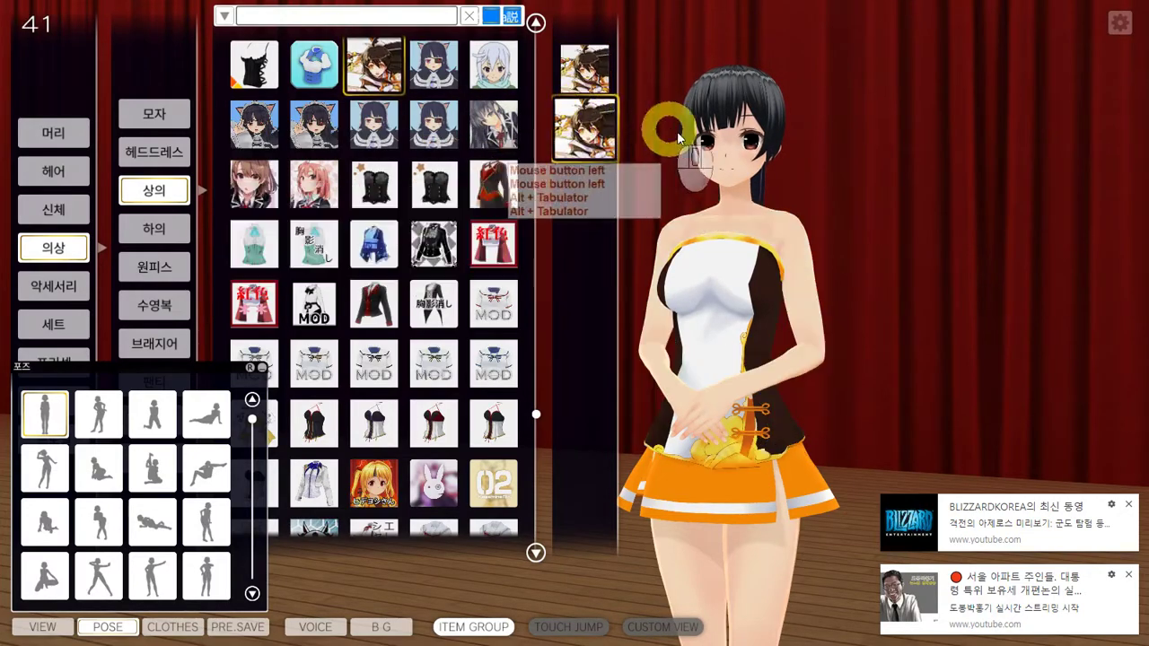
pyautogui.moveTo(688, 487); pyautogui.dragTo(820, 437, button='middle')
pyautogui.moveTo(820, 437); pyautogui.dragTo(738, 457, button='right')
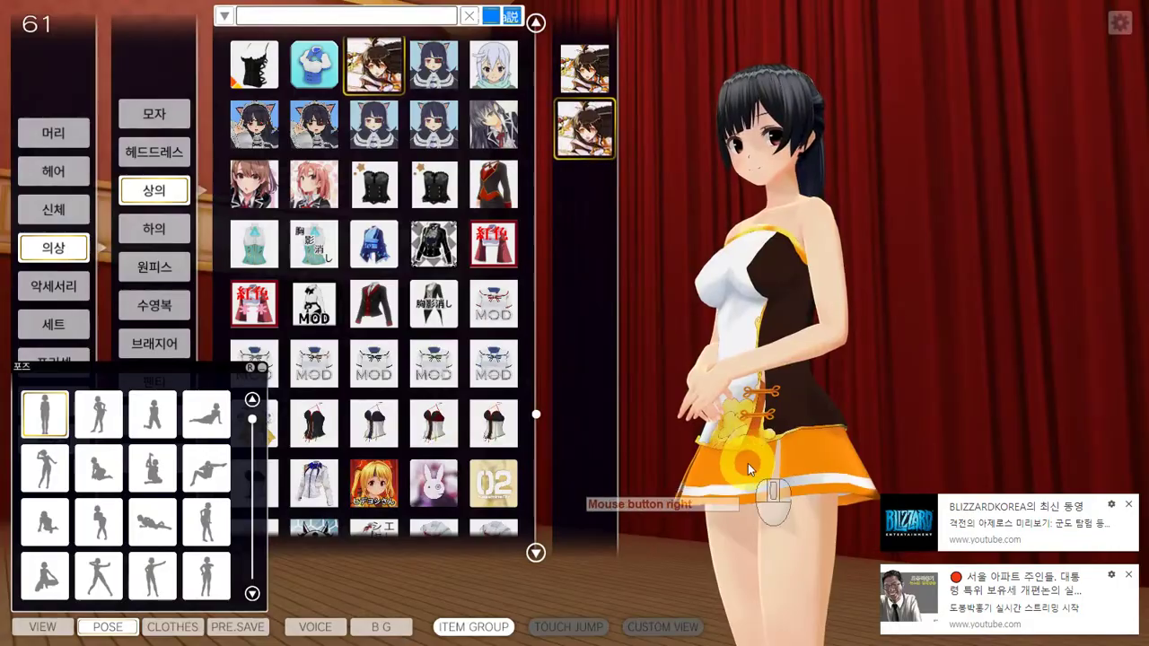
pyautogui.hotkey('alt', 'Tab')
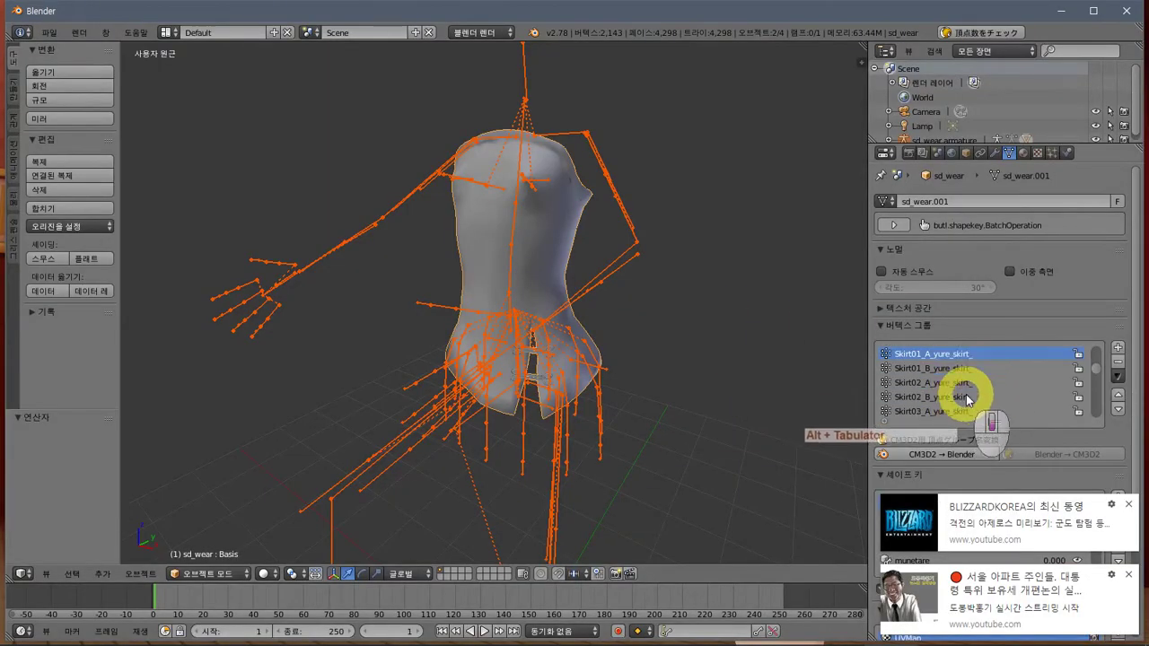
# - Switch sd_wear to Weight Paint mode and paint out the remaining weights of the Skirt12_B_yure_skirt_ vertex group
pyautogui.click(218, 573)
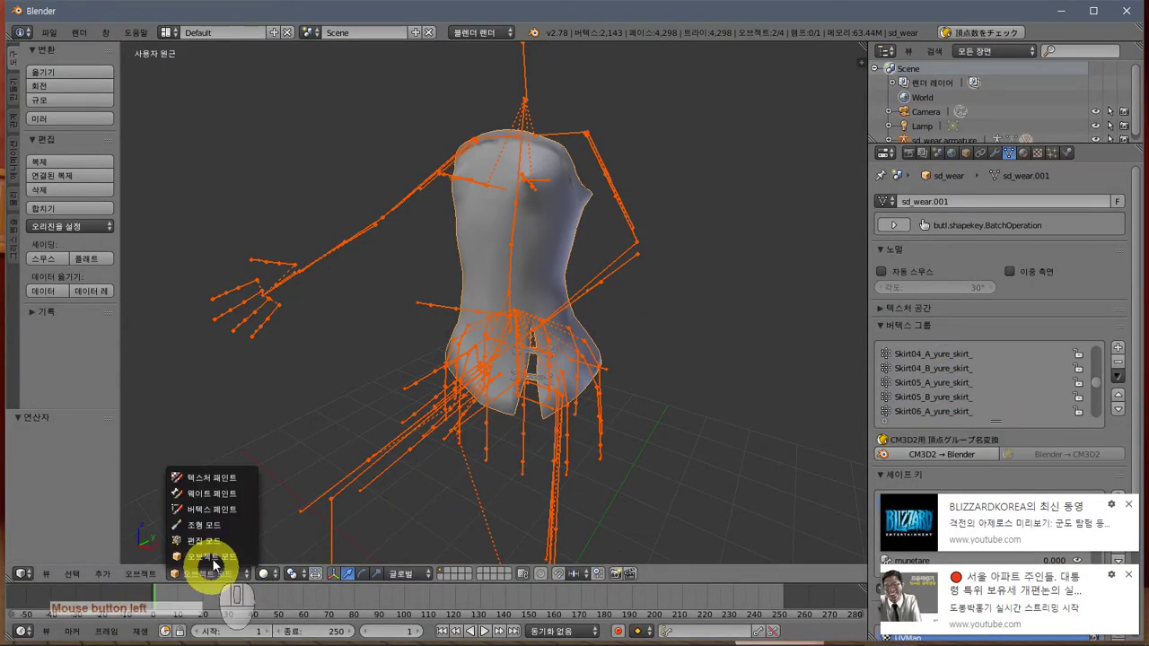
pyautogui.click(209, 494)
pyautogui.scroll(-3, 982, 410)
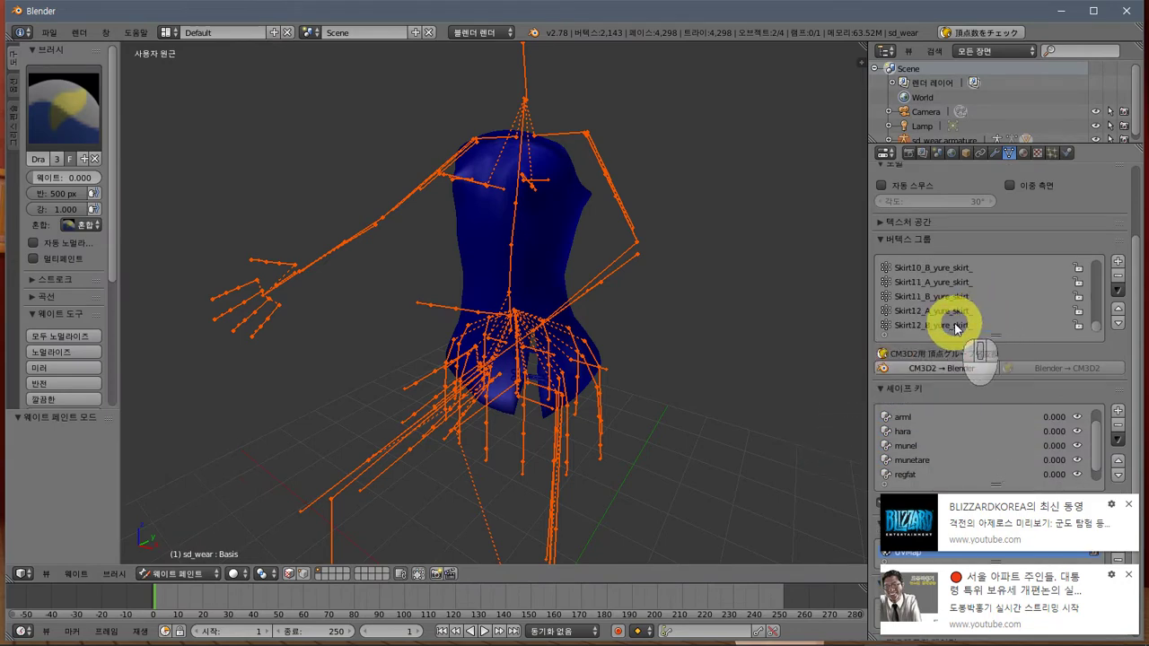
pyautogui.click(934, 325)
pyautogui.moveTo(728, 341); pyautogui.dragTo(662, 303, button='middle')
pyautogui.scroll(5, 510, 416)
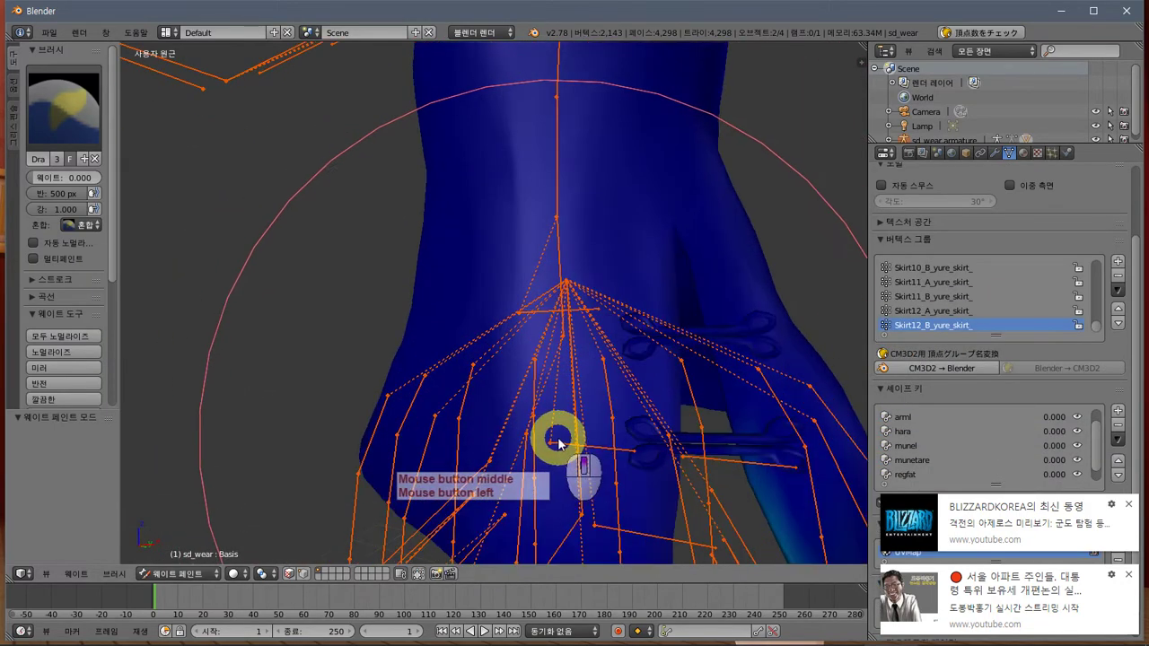
pyautogui.keyDown('shift'); pyautogui.moveTo(558, 443); pyautogui.dragTo(687, 326, button='middle'); pyautogui.keyUp('shift')
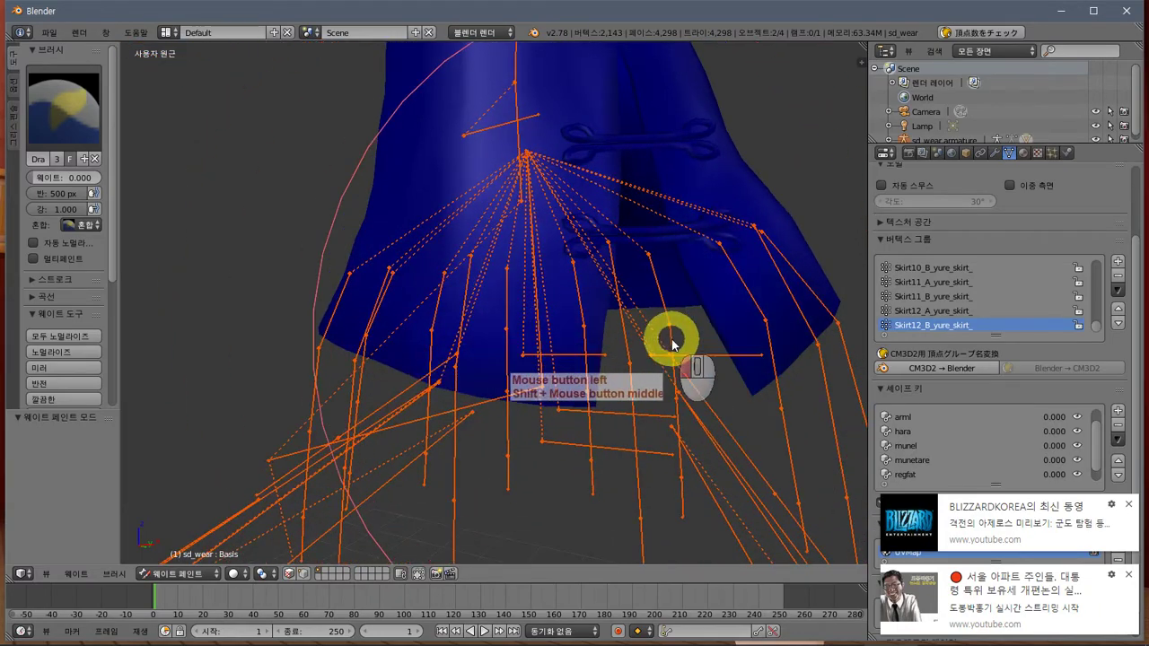
pyautogui.moveTo(639, 279); pyautogui.dragTo(338, 239, button='middle')
pyautogui.click(1004, 321)
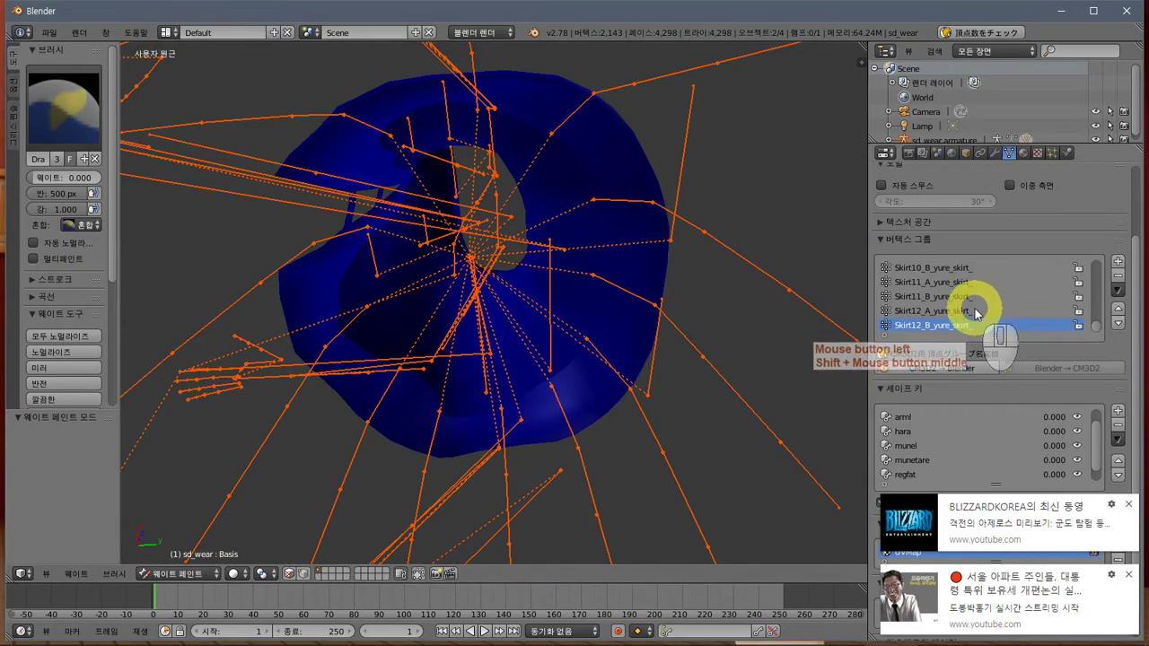
# - Go through the skirt vertex groups from Skirt12_A up to Skirt10_A and paint out any remaining weights
pyautogui.click(977, 312)
pyautogui.moveTo(745, 277); pyautogui.dragTo(701, 386, button='middle')
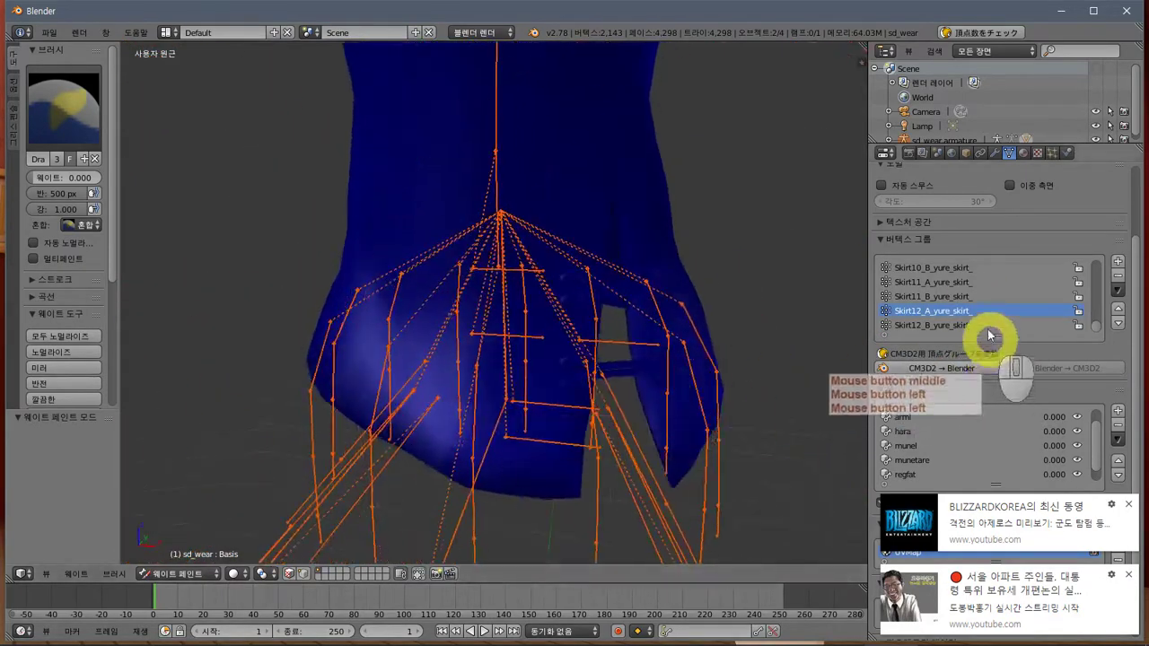
pyautogui.moveTo(782, 346); pyautogui.dragTo(692, 360, button='middle')
pyautogui.click(1047, 299)
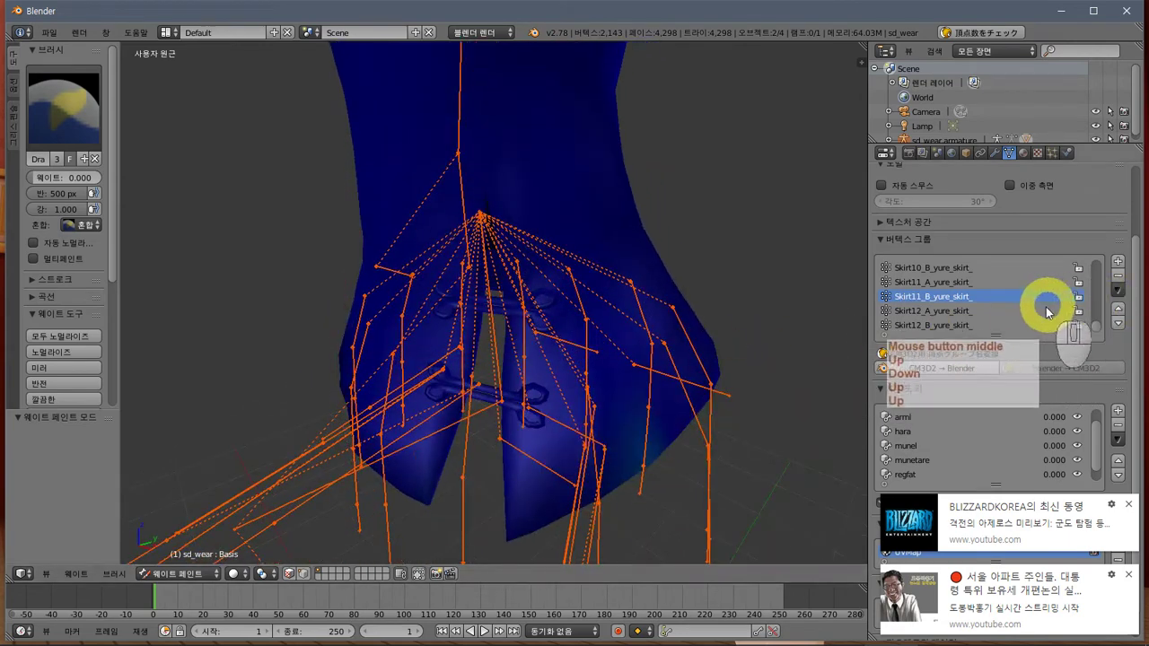
pyautogui.click(519, 406)
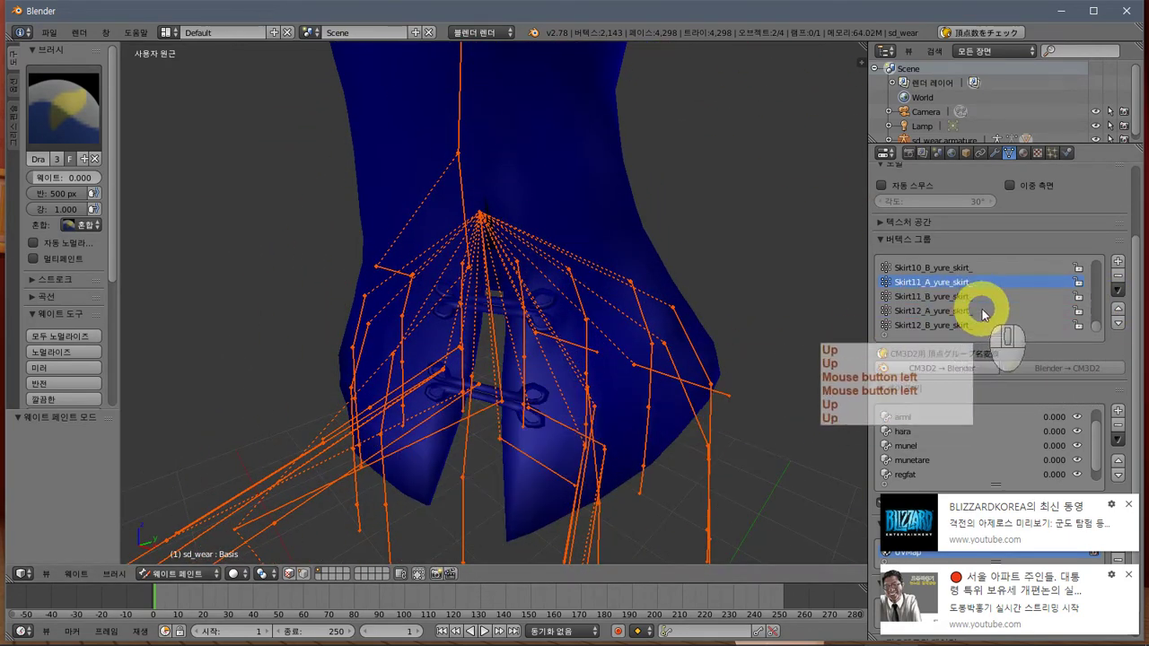
# - Export the repainted mesh as a CM3D2 model over sd_wears.model in the wear folder
pyautogui.click(49, 32)
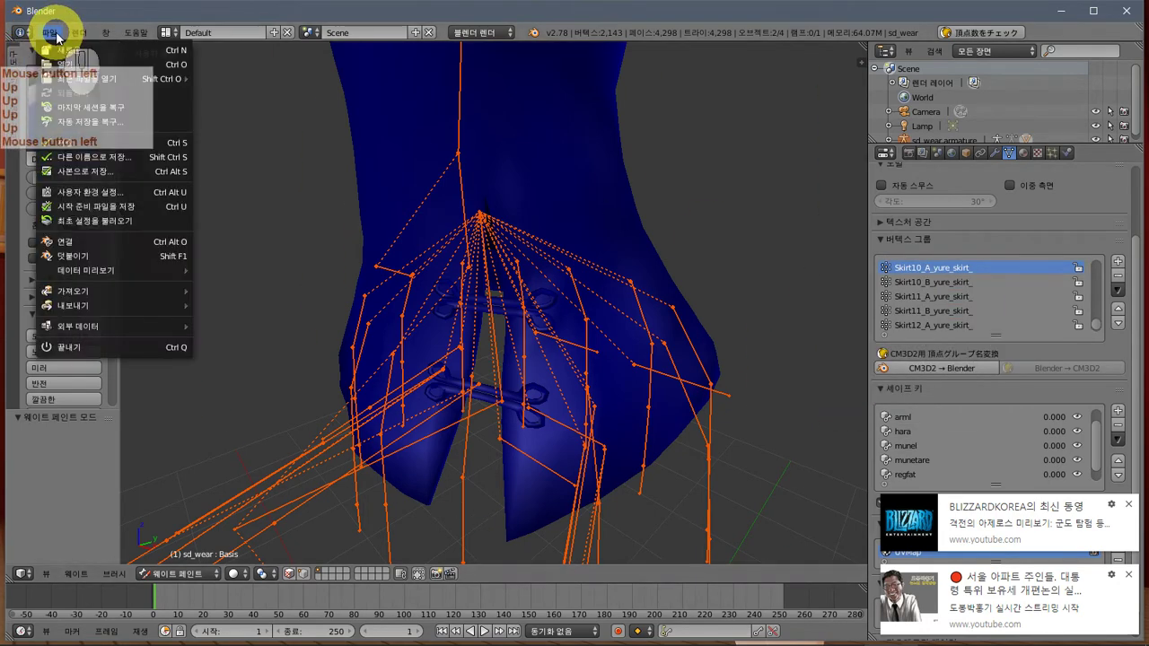
pyautogui.moveTo(153, 308)
pyautogui.click(285, 437)
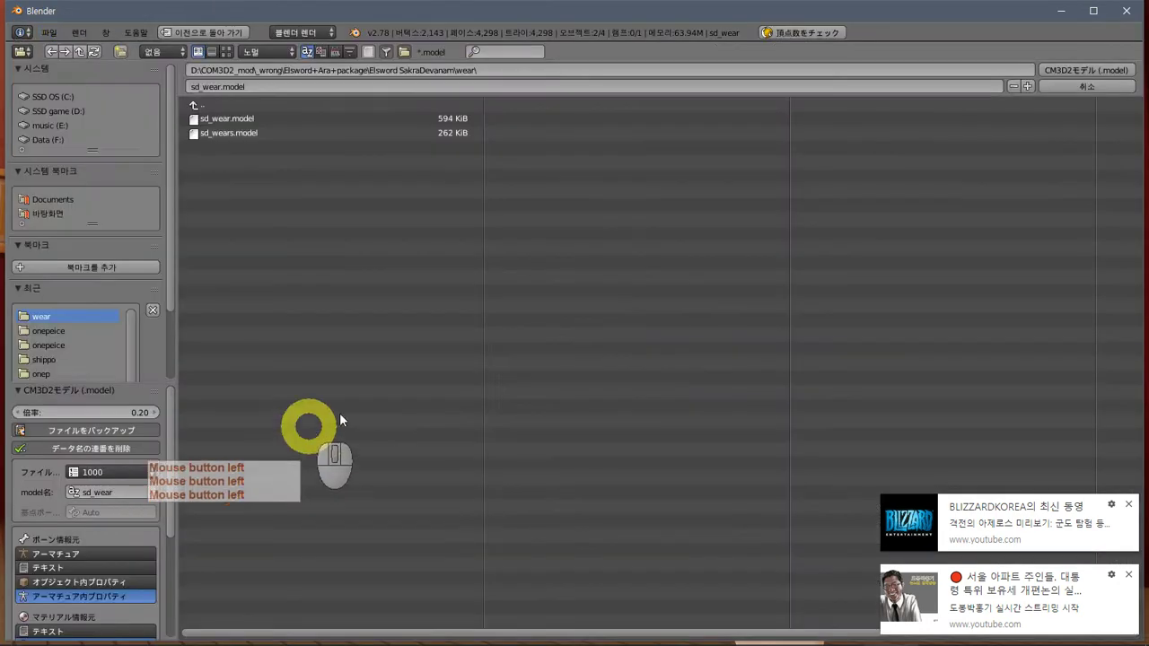
pyautogui.click(1118, 71)
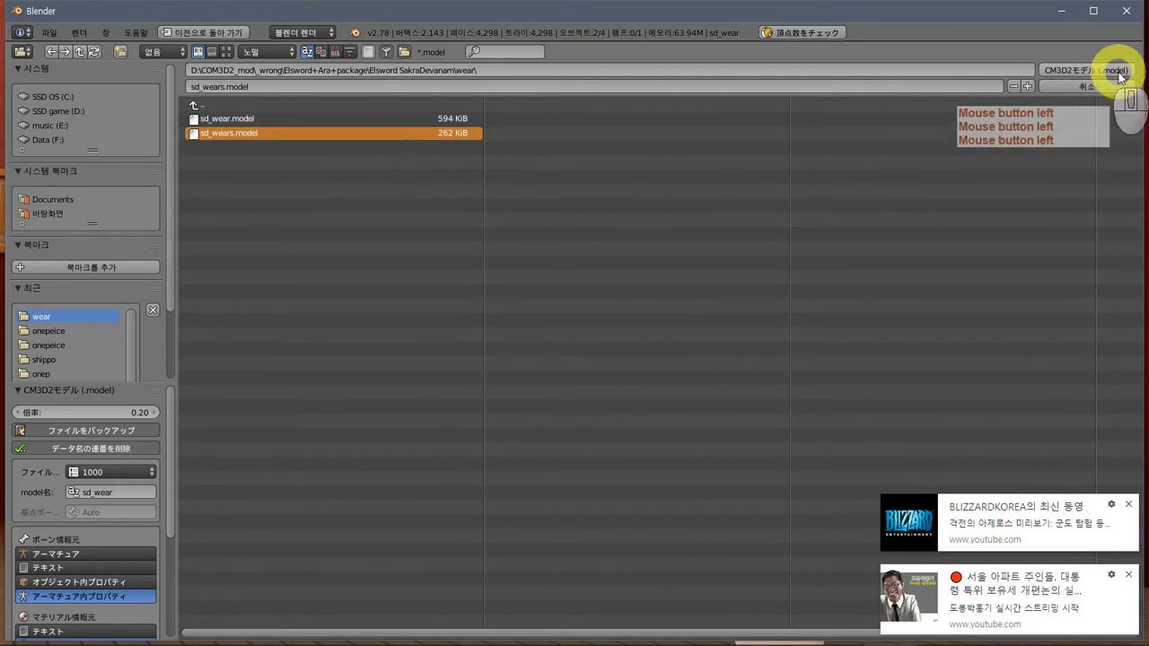
# - Switch to the game, reload the top's second variant, examine the hem where it meets the skirt, and return to Blender
pyautogui.hotkey('alt', 'Tab')
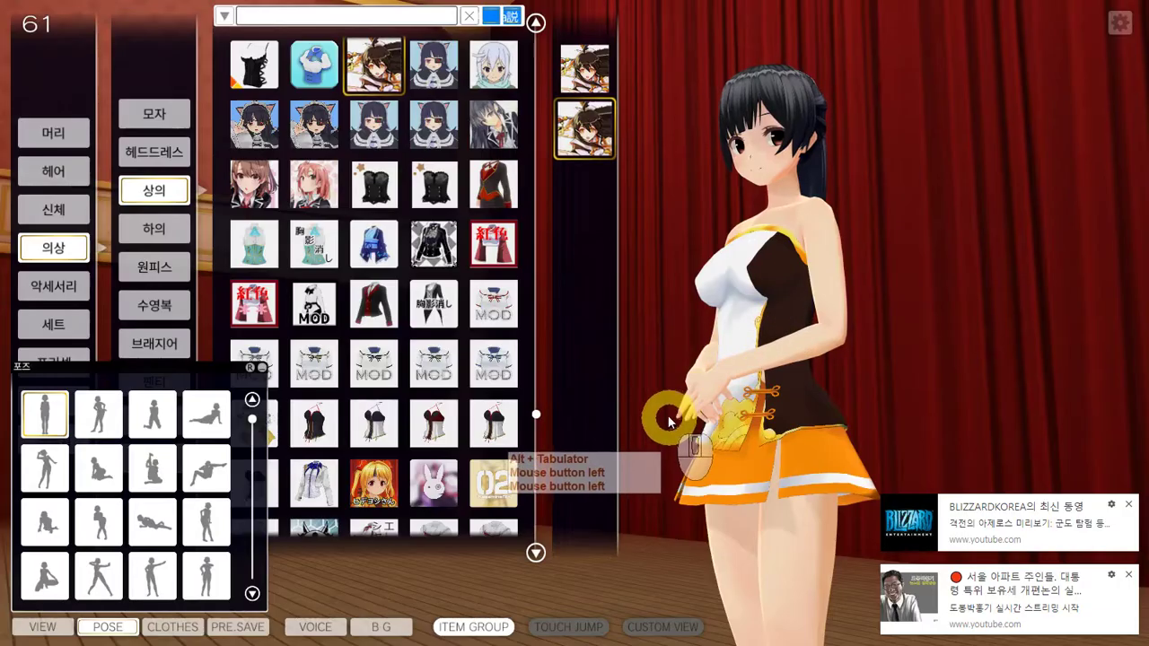
pyautogui.click(590, 75)
pyautogui.click(592, 123)
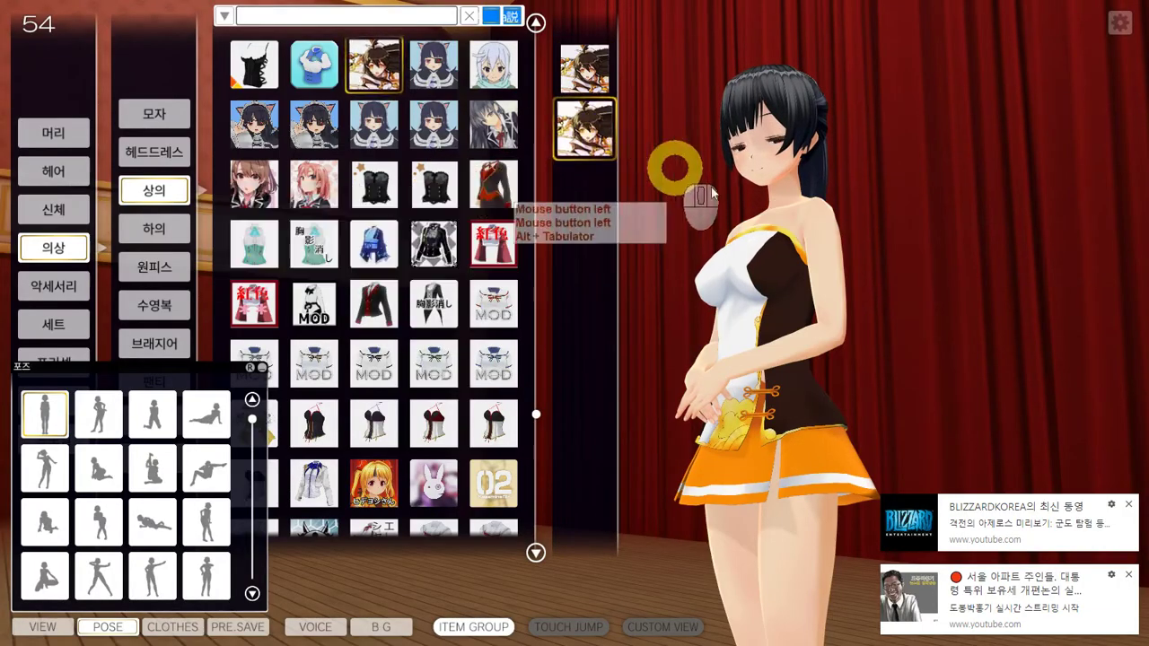
pyautogui.moveTo(851, 291); pyautogui.dragTo(880, 269, button='middle')
pyautogui.scroll(8, 901, 380)
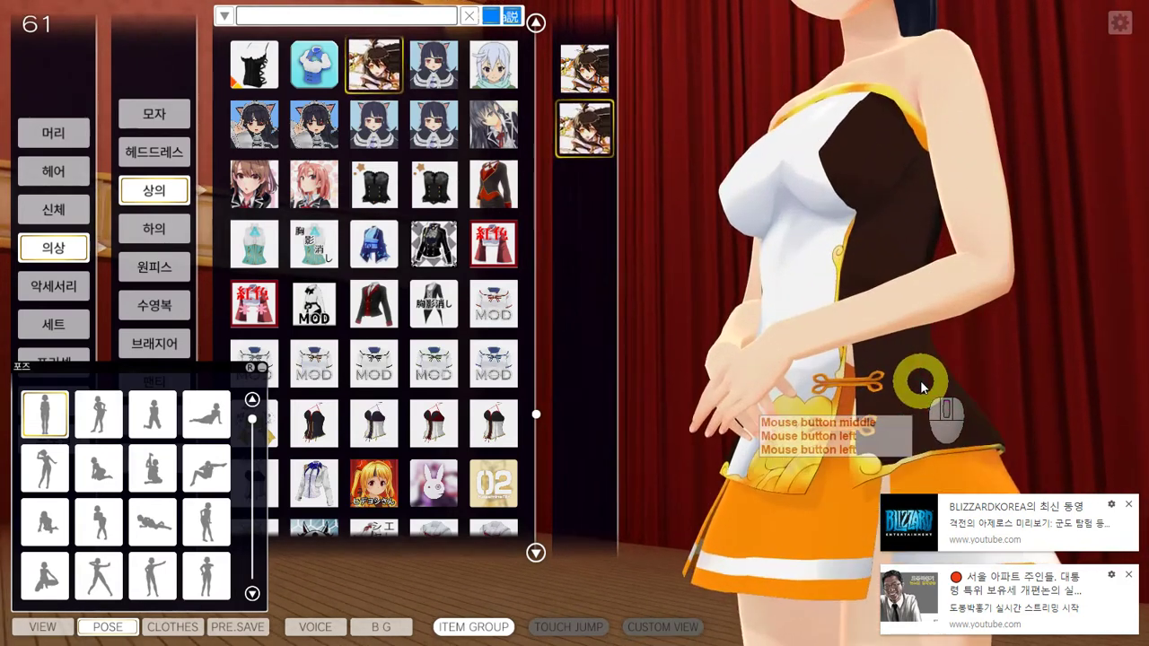
pyautogui.moveTo(922, 385); pyautogui.dragTo(931, 310, button='middle')
pyautogui.hotkey('alt', 'Tab')
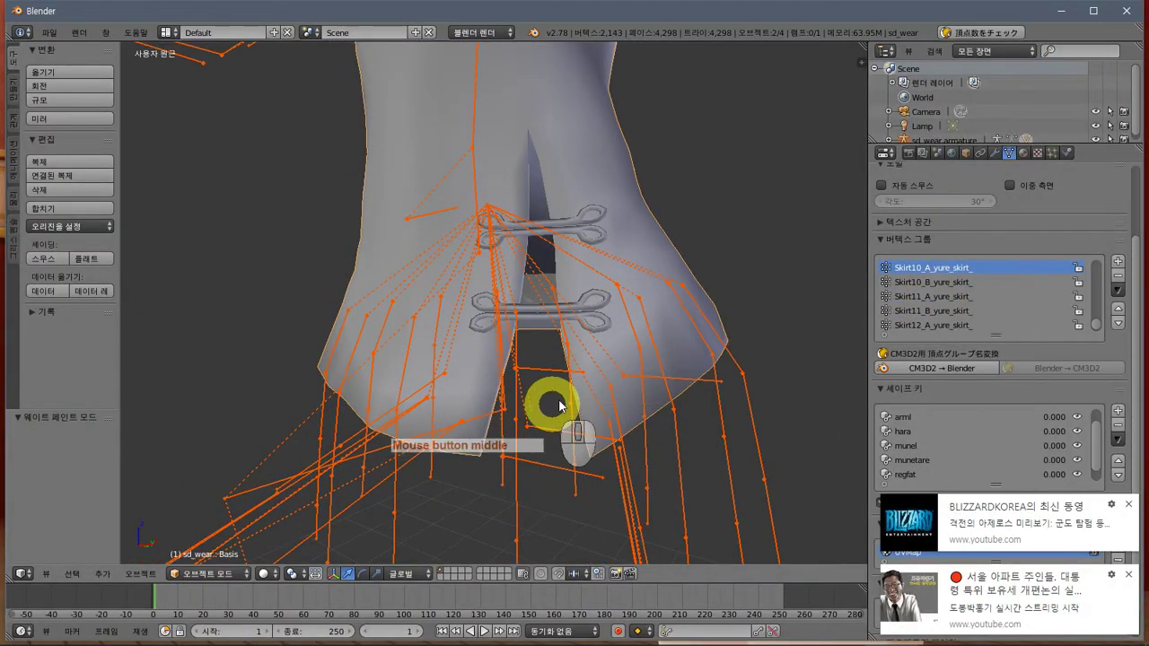
# - Select the sd_wear armature behind the mesh and put it into Pose Mode
pyautogui.rightClick(406, 406)
pyautogui.rightClick(406, 396)
pyautogui.rightClick(385, 436)
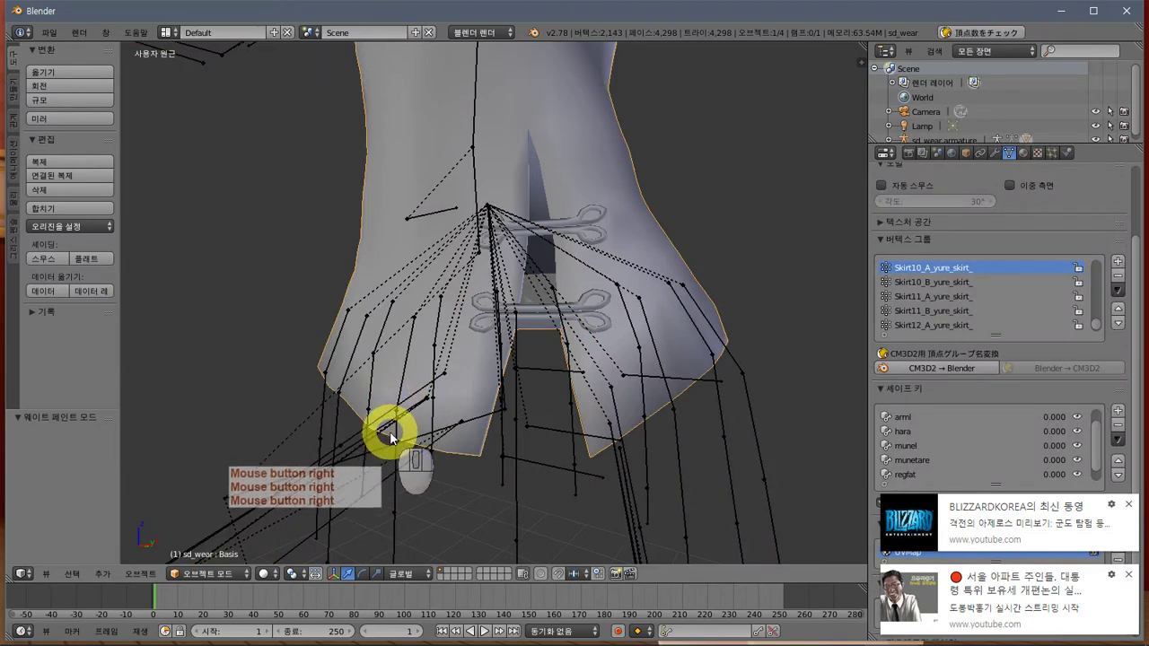
pyautogui.rightClick(399, 482)
pyautogui.click(209, 591)
pyautogui.click(216, 574)
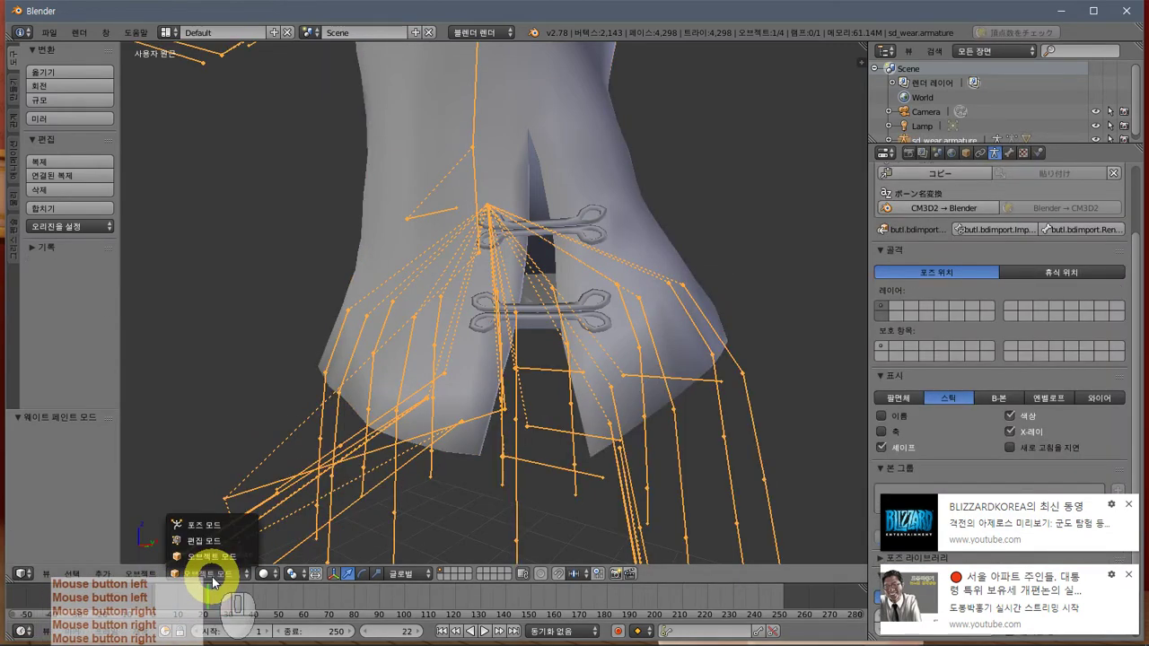
pyautogui.click(215, 525)
# - Pick among the skirt bones around the hem and select the Skirt01_A_yure_skirt_ bone
pyautogui.moveTo(425, 346); pyautogui.dragTo(456, 363, button='middle')
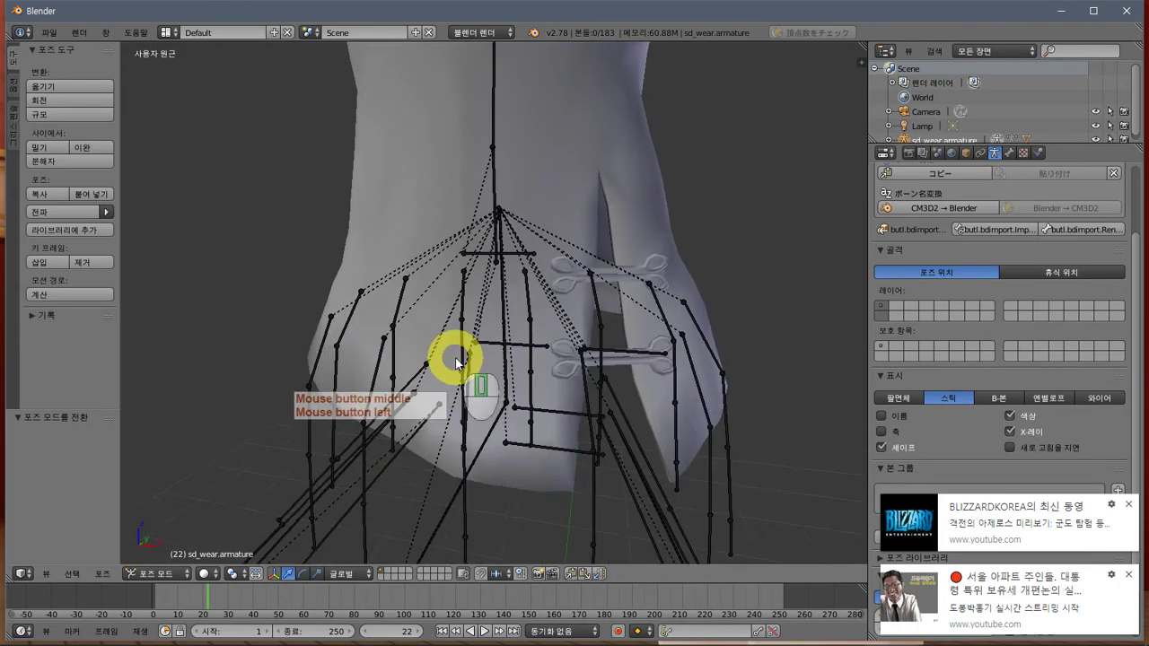
pyautogui.rightClick(465, 413)
pyautogui.moveTo(512, 461)
pyautogui.mouseDown(button='right')
pyautogui.moveTo(482, 459)
pyautogui.moveTo(502, 463)
pyautogui.mouseUp(button='right')
pyautogui.press('Escape')
pyautogui.moveTo(546, 500); pyautogui.dragTo(511, 477, button='middle')
pyautogui.rightClick(403, 505)
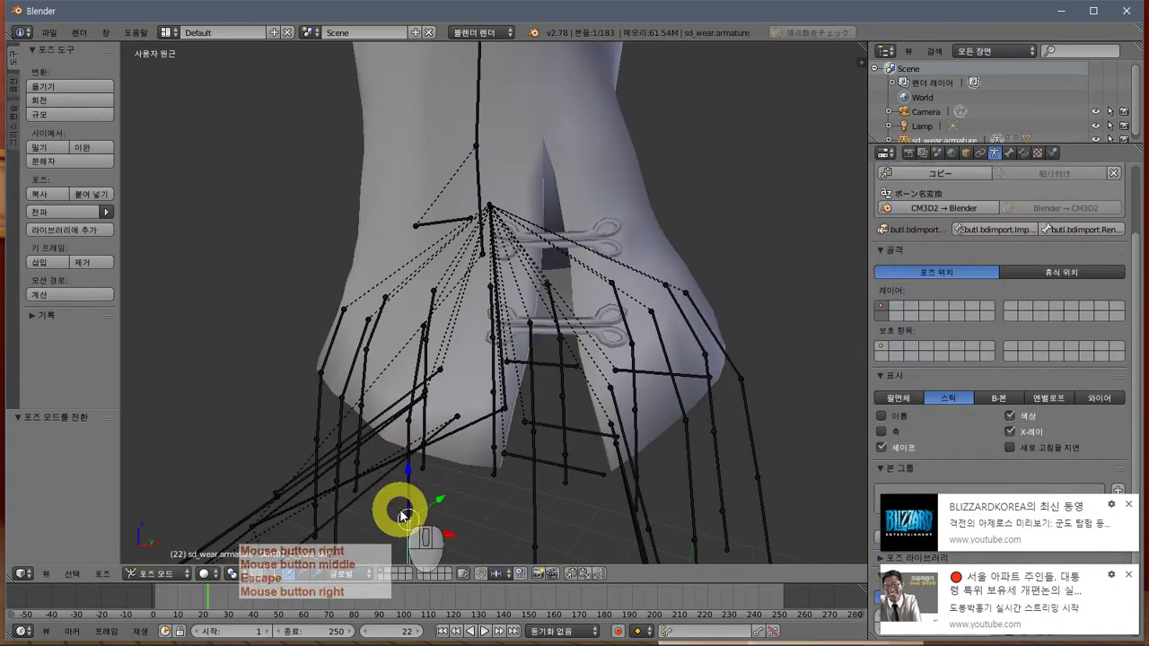
pyautogui.rightClick(413, 401)
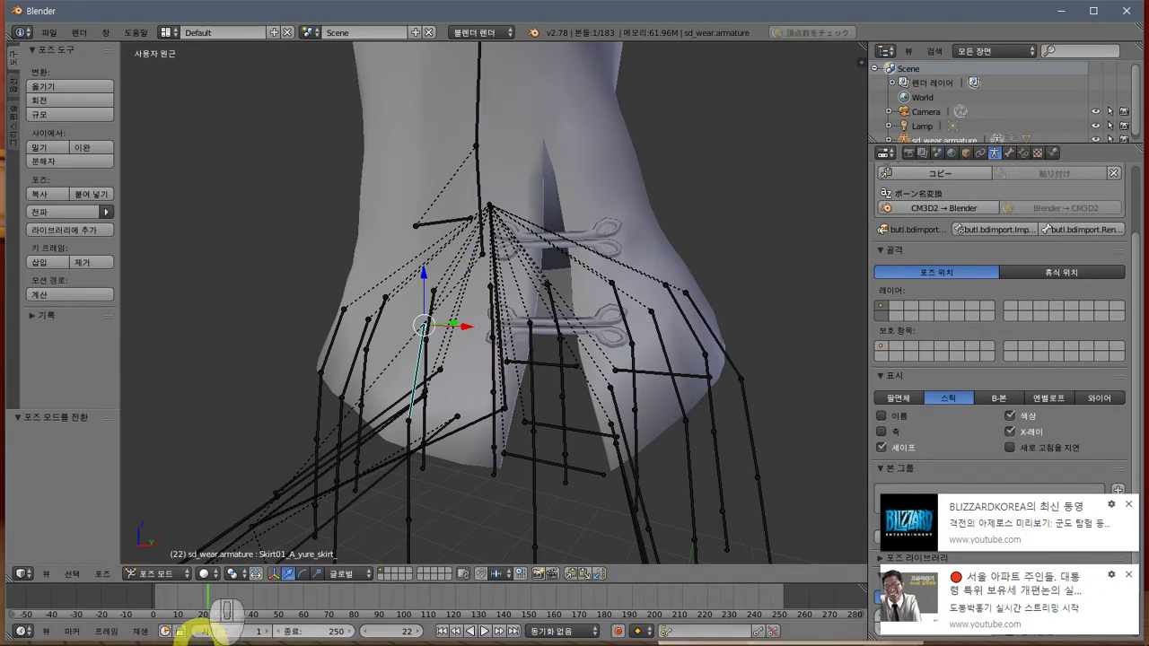
# - Reselect the sd_wear mesh and open it in Weight Paint mode with the Skirt01_A_yure_skirt_ group active
pyautogui.rightClick(422, 119)
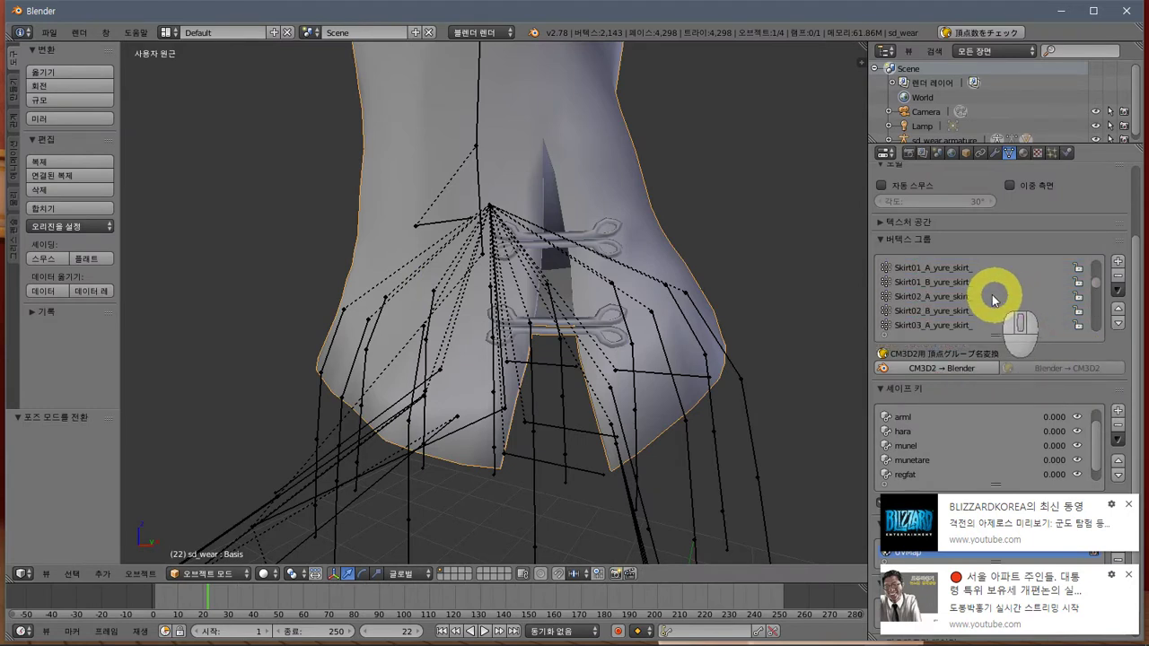
pyautogui.click(593, 248)
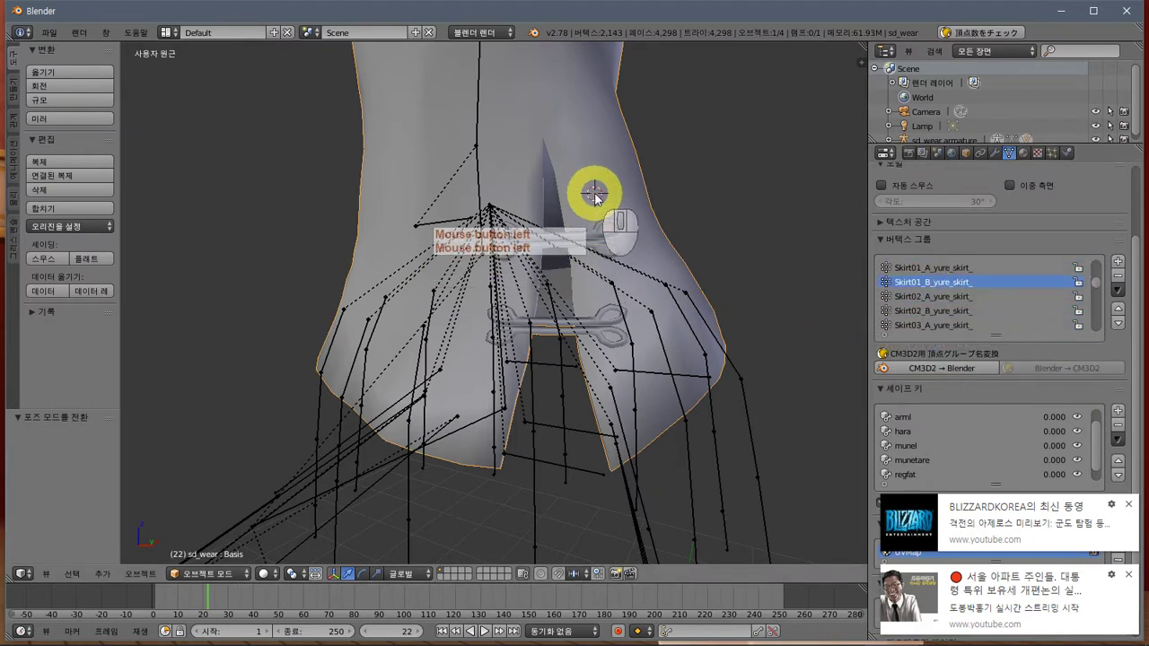
pyautogui.click(202, 574)
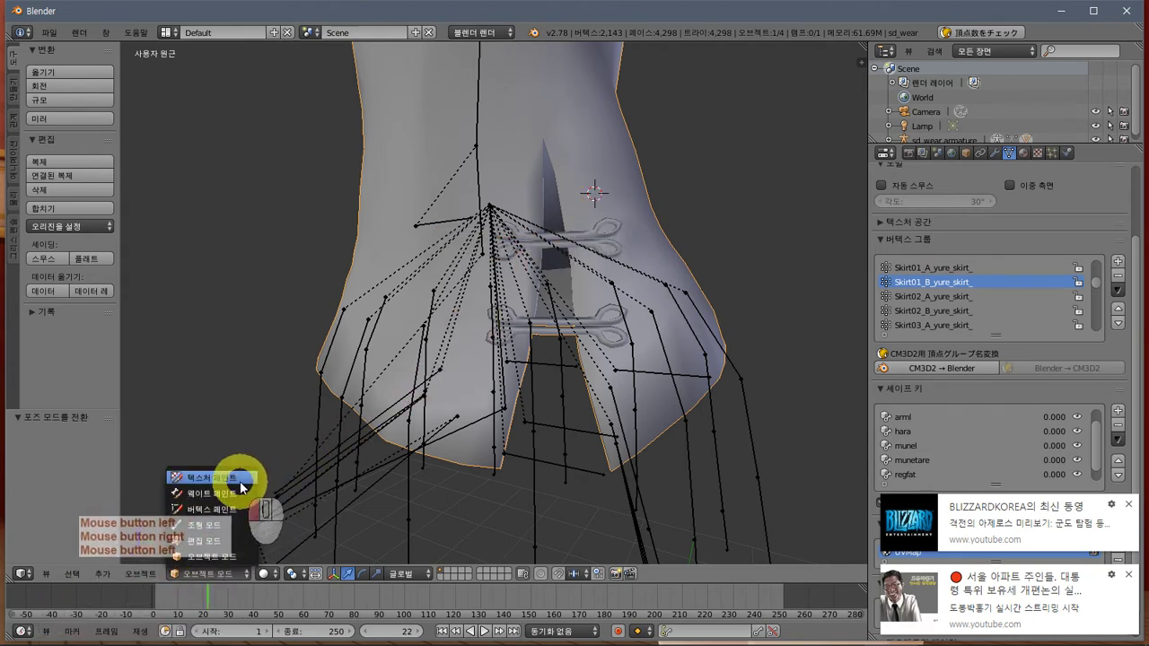
pyautogui.click(211, 477)
pyautogui.click(144, 574)
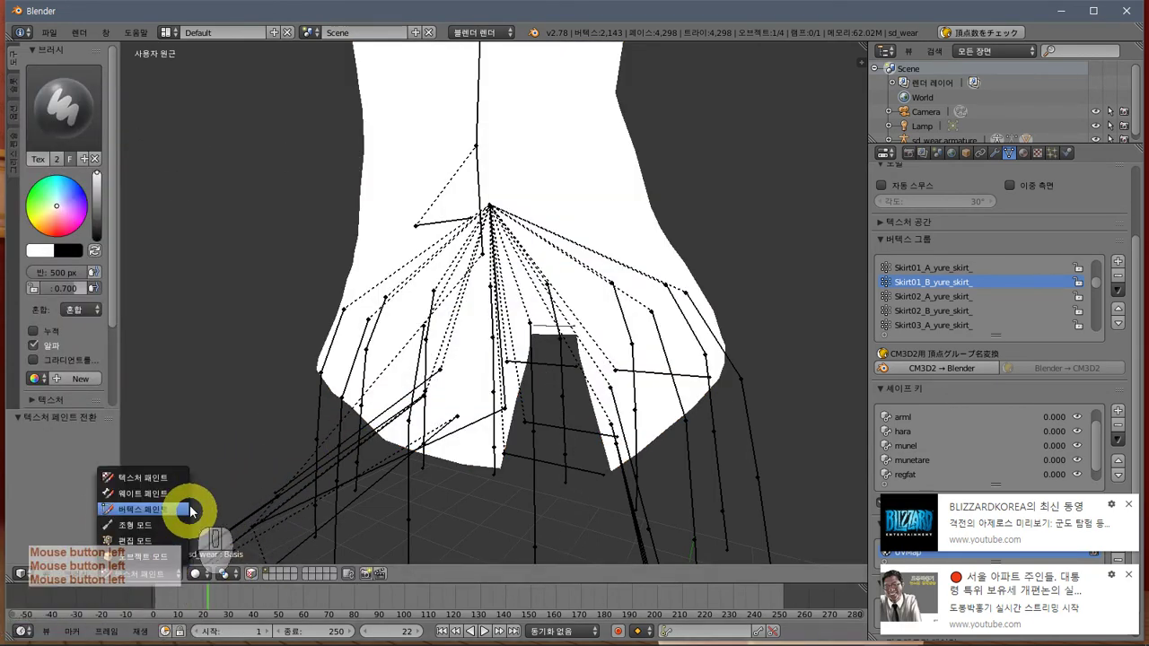
pyautogui.click(144, 494)
pyautogui.click(414, 386)
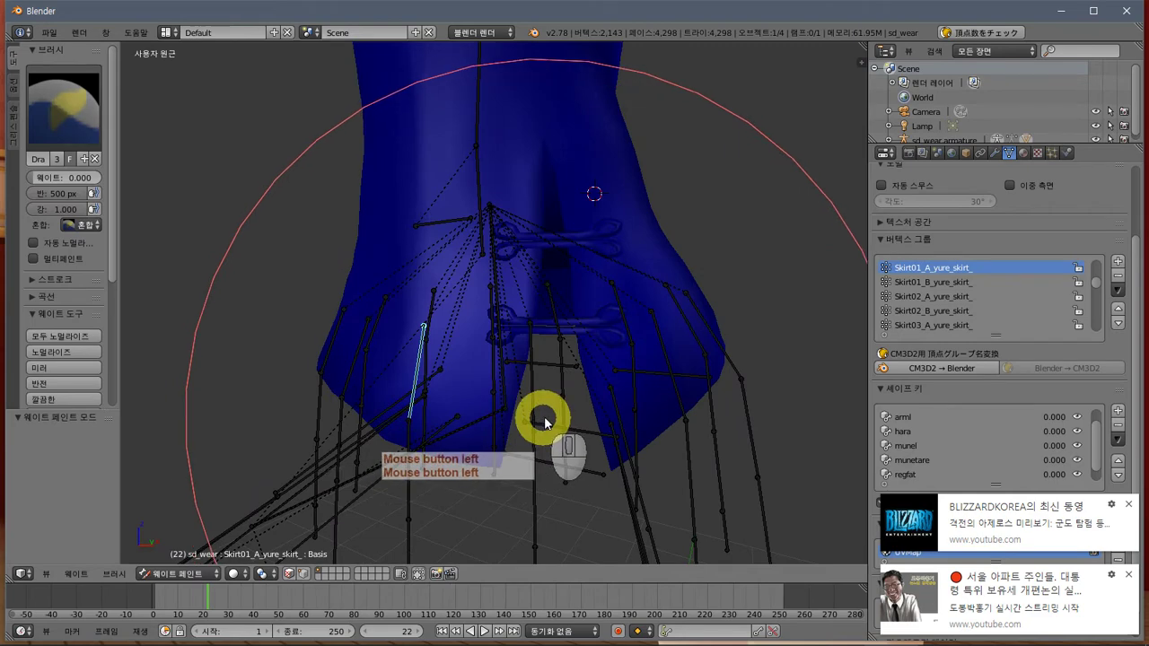
# - Paint zero weight over the hem for the Skirt01_B_yure_skirt_ vertex group and check the skirt from below
pyautogui.moveTo(545, 419)
pyautogui.mouseDown(button='middle')
pyautogui.moveTo(562, 293)
pyautogui.moveTo(575, 377)
pyautogui.mouseUp(button='middle')
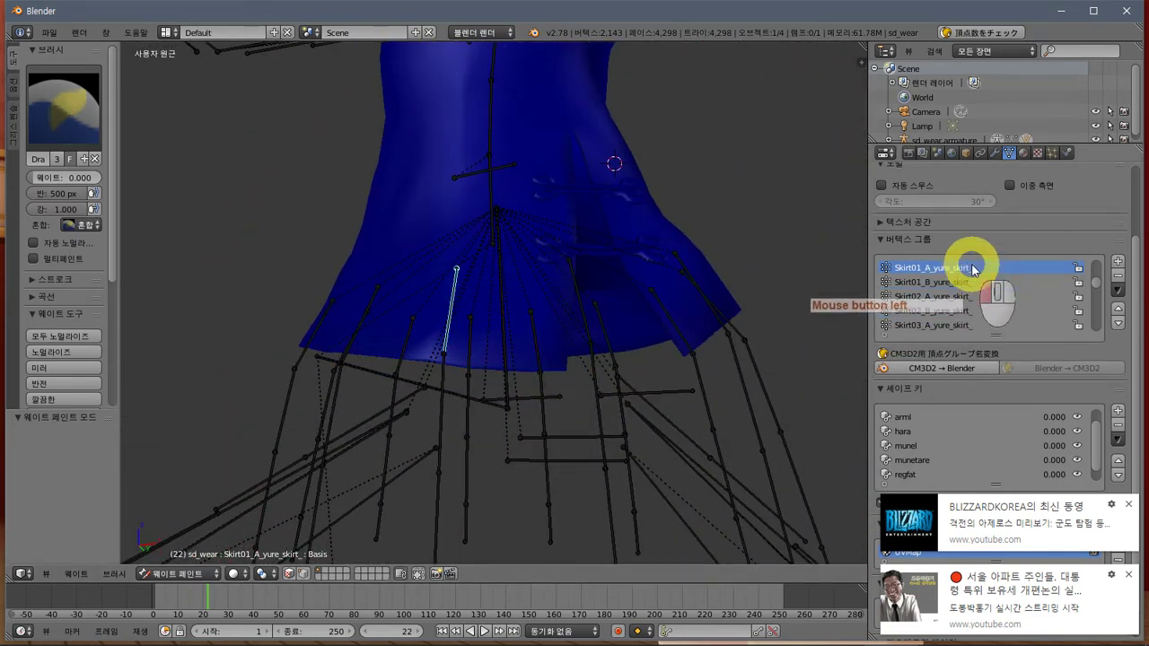
pyautogui.click(965, 283)
pyautogui.moveTo(530, 364)
pyautogui.mouseDown()
pyautogui.moveTo(560, 230)
pyautogui.moveTo(549, 324)
pyautogui.mouseUp()
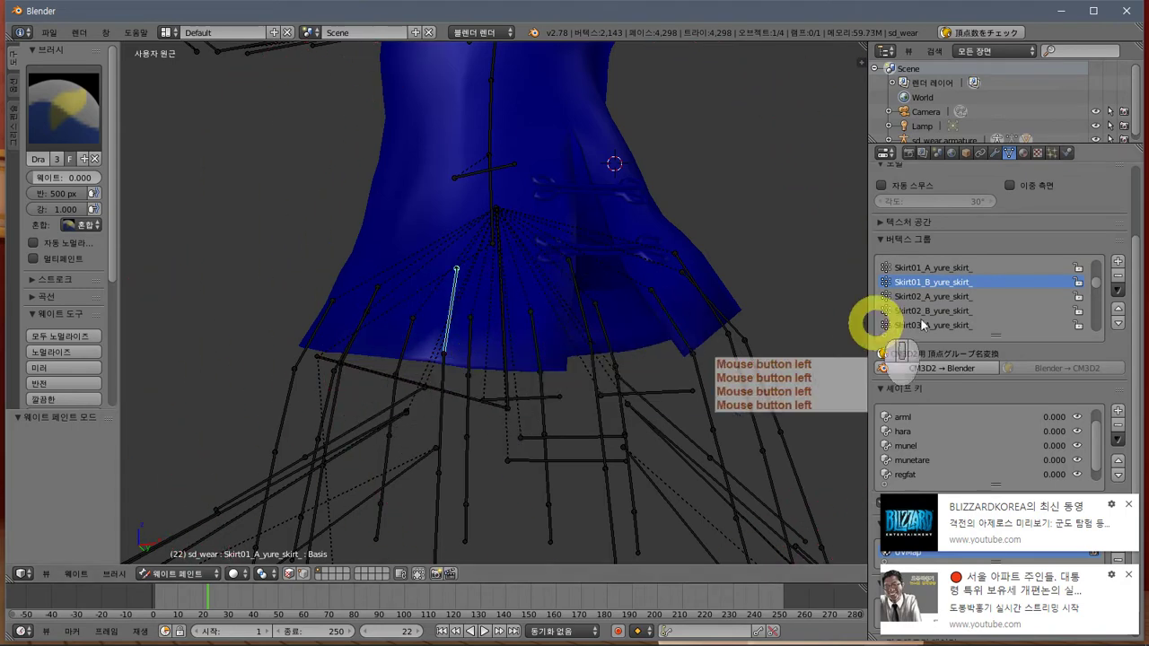
pyautogui.moveTo(595, 243); pyautogui.dragTo(546, 149, button='middle')
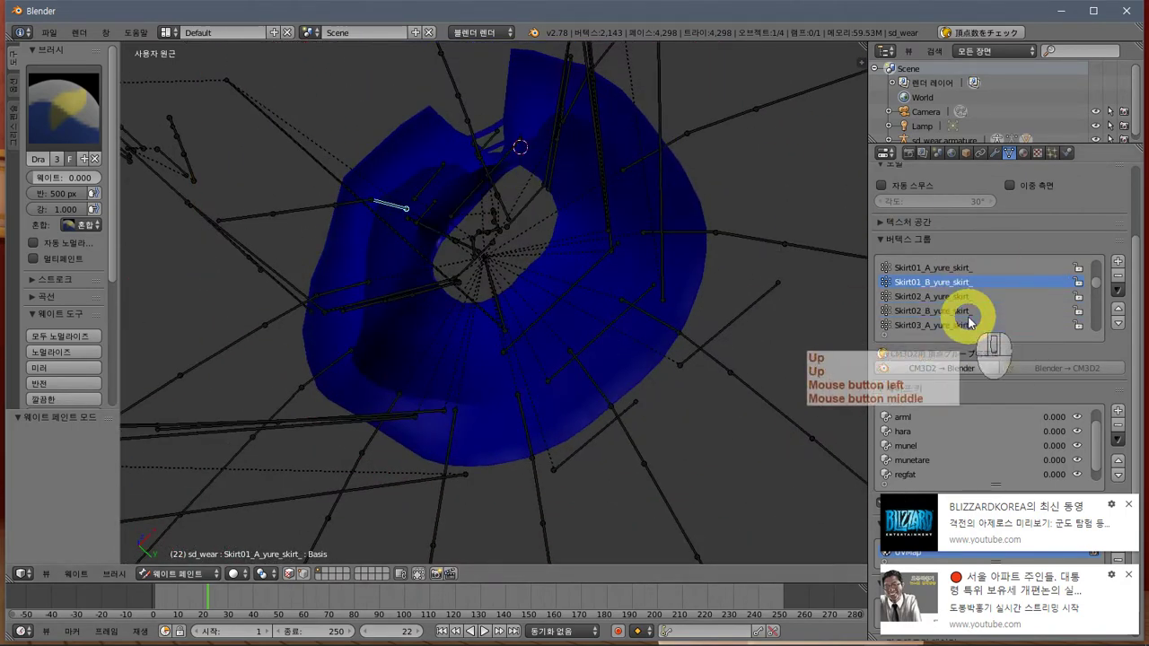
# - Export the mesh once more as a CM3D2 model, replacing sd_wears.model
pyautogui.click(55, 31)
pyautogui.click(50, 32)
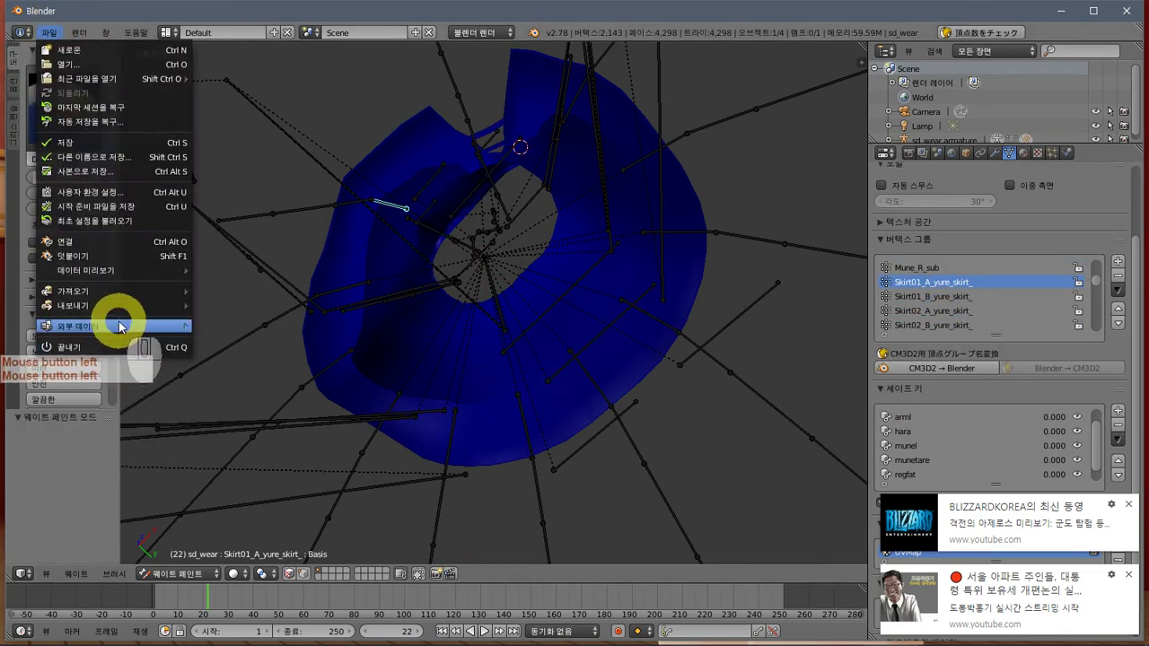
pyautogui.click(102, 305)
pyautogui.click(265, 437)
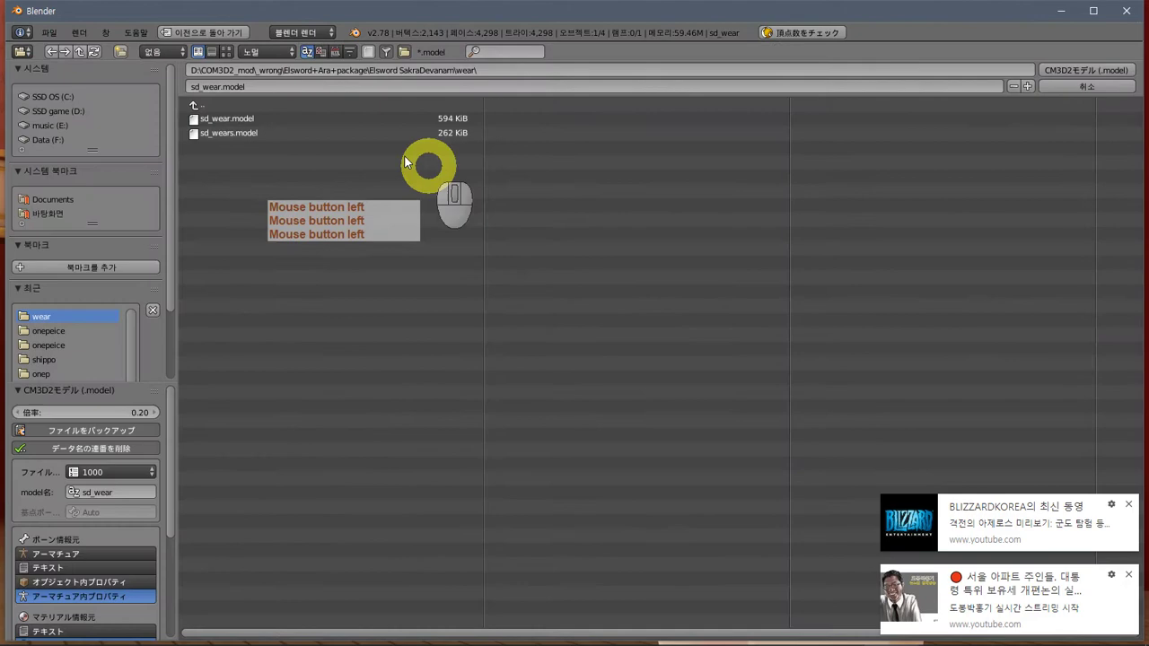
pyautogui.click(256, 133)
pyautogui.click(1067, 63)
# - Switch to the game, toggle between the top's variants to reload the second one, inspect the hem from both sides, and return to Blender
pyautogui.hotkey('alt', 'Tab')
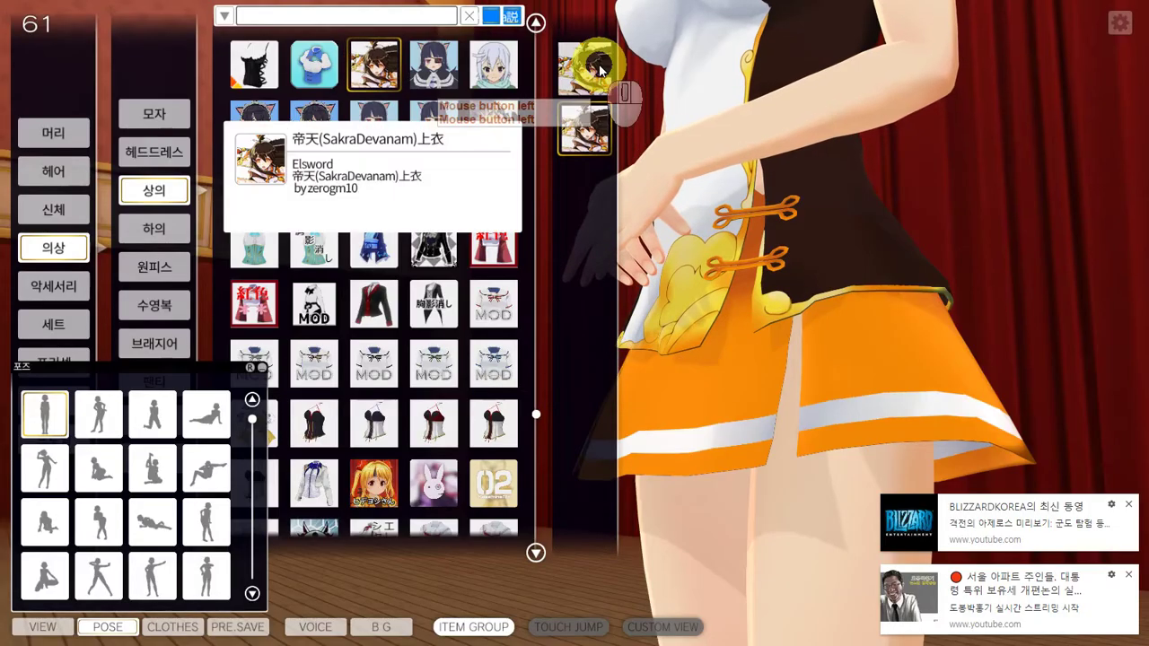
pyautogui.click(585, 72)
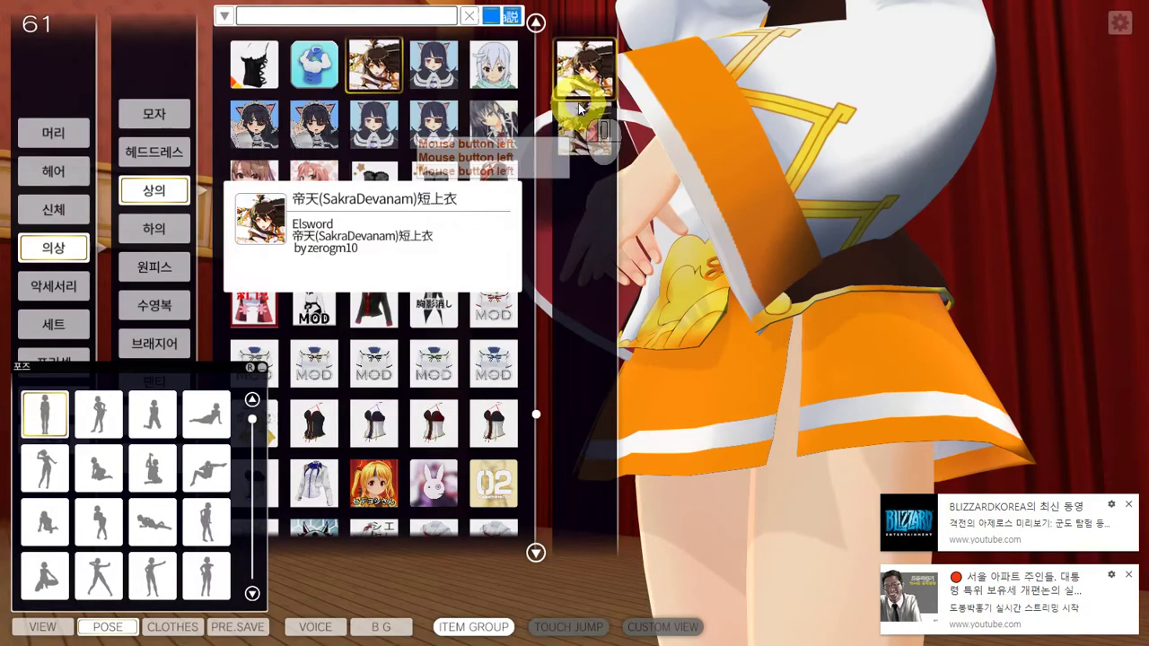
pyautogui.click(587, 130)
pyautogui.moveTo(713, 184); pyautogui.dragTo(738, 217, button='middle')
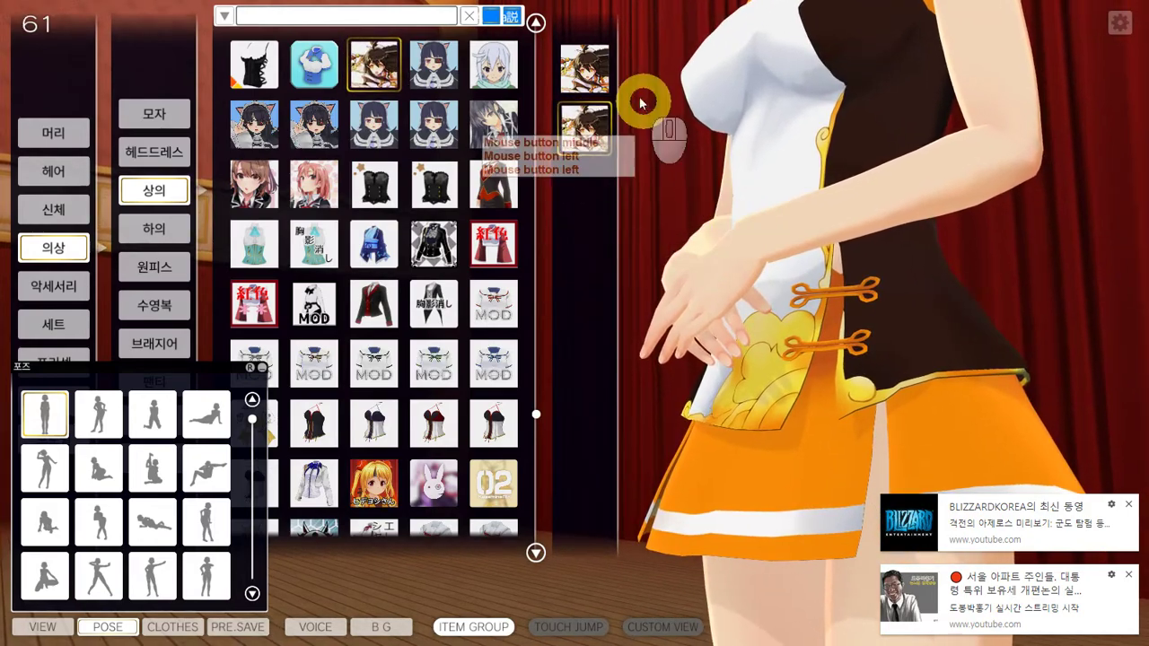
pyautogui.moveTo(805, 240); pyautogui.dragTo(688, 422, button='right')
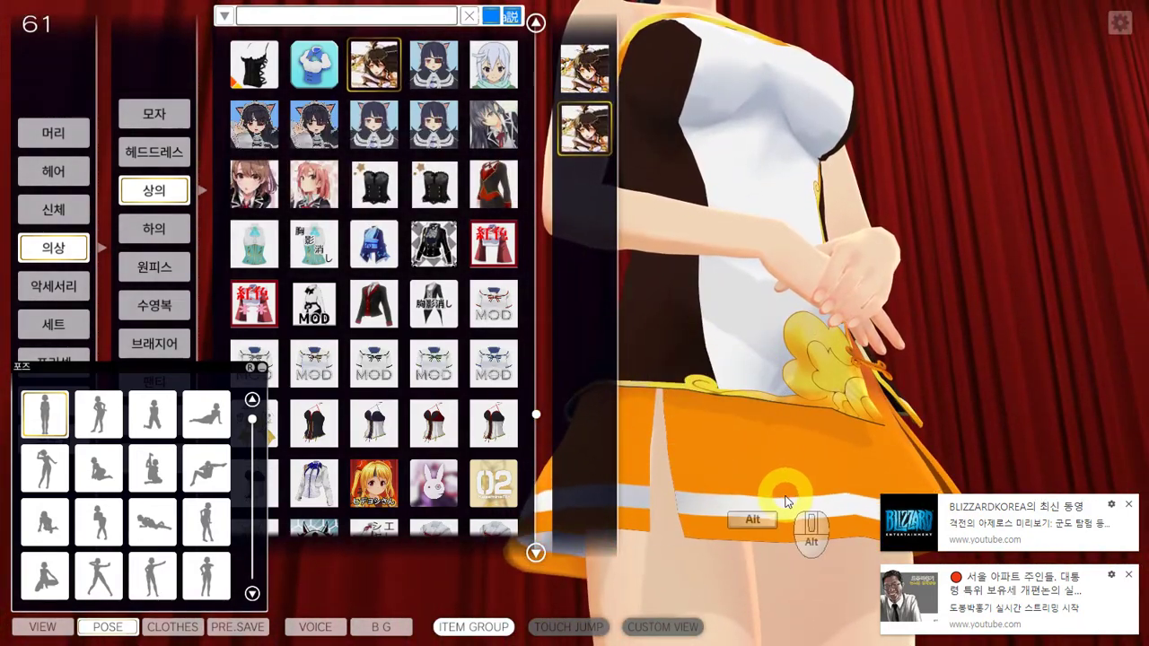
pyautogui.hotkey('alt', 'Tab')
pyautogui.moveTo(567, 388); pyautogui.dragTo(600, 440, button='middle')
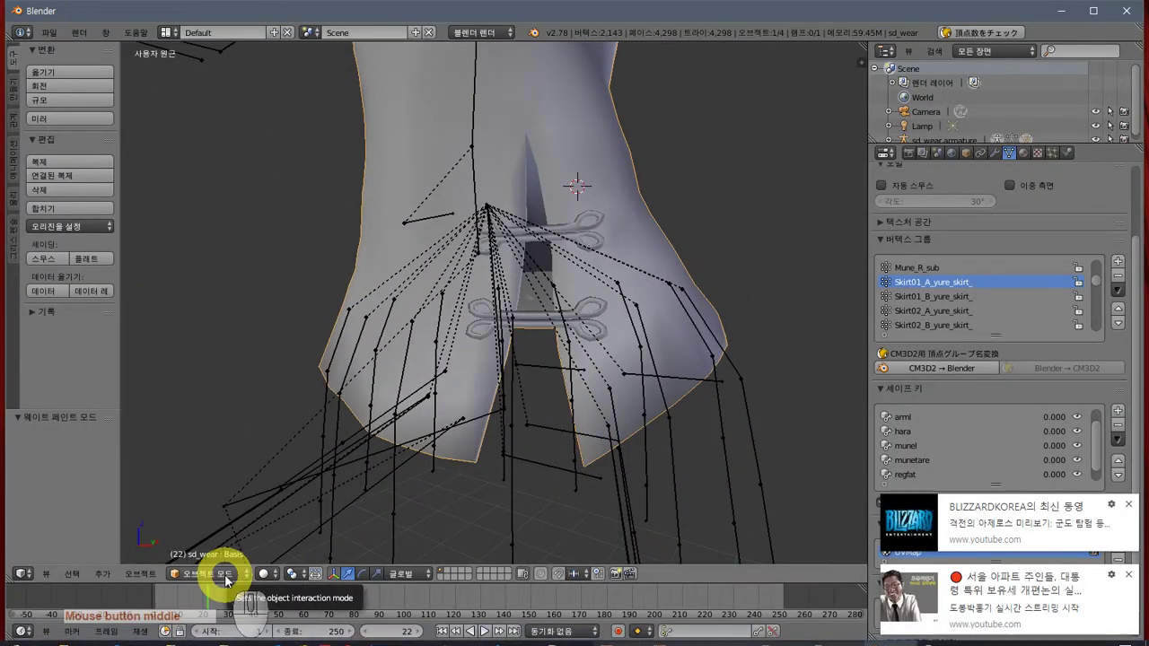
# - Select the armature's Skirt01_B and Skirt02_B hem bones, then reselect the sd_wear mesh and put it in Weight Paint mode
pyautogui.middleClick(418, 469)
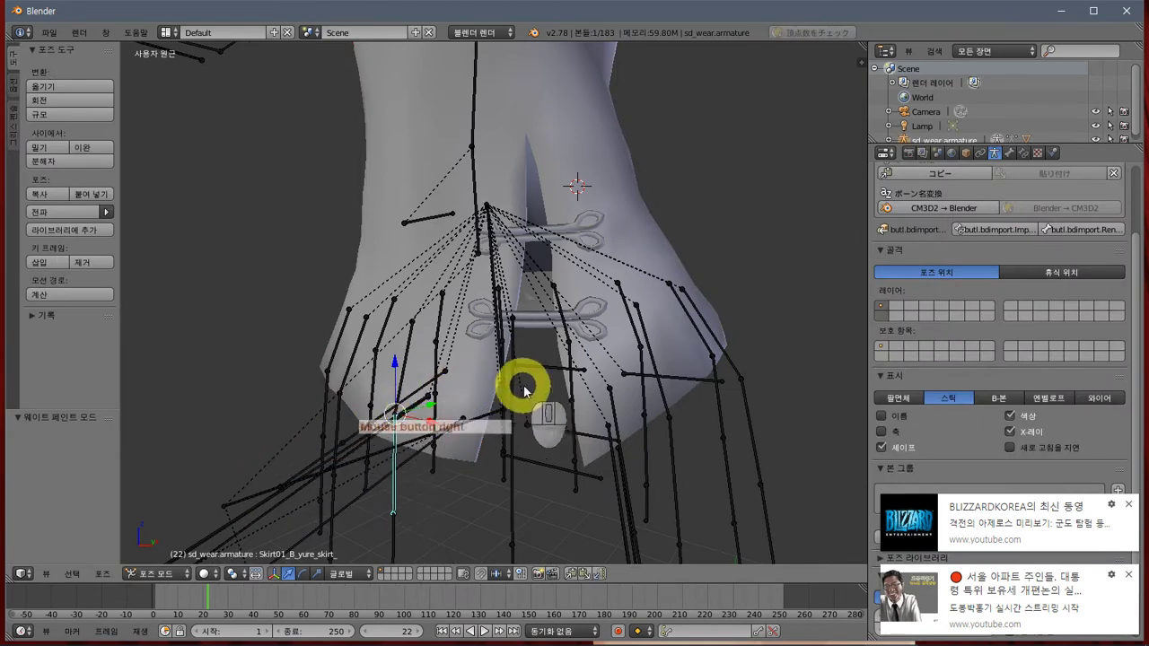
pyautogui.moveTo(524, 389); pyautogui.dragTo(440, 443, button='middle')
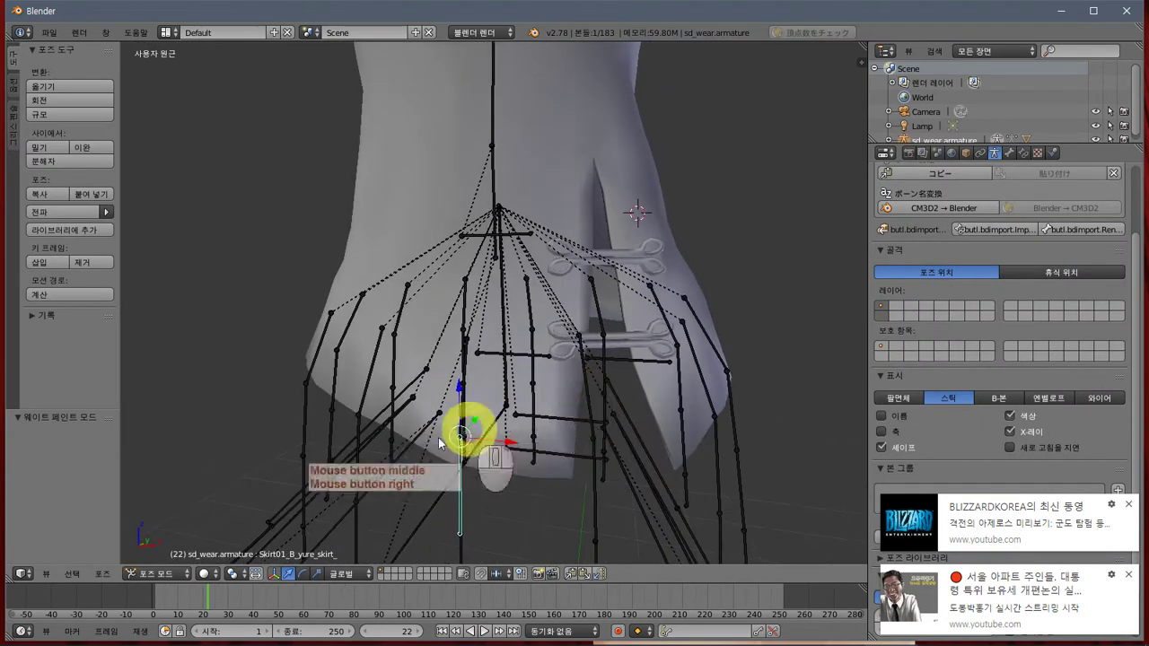
pyautogui.middleClick(359, 461)
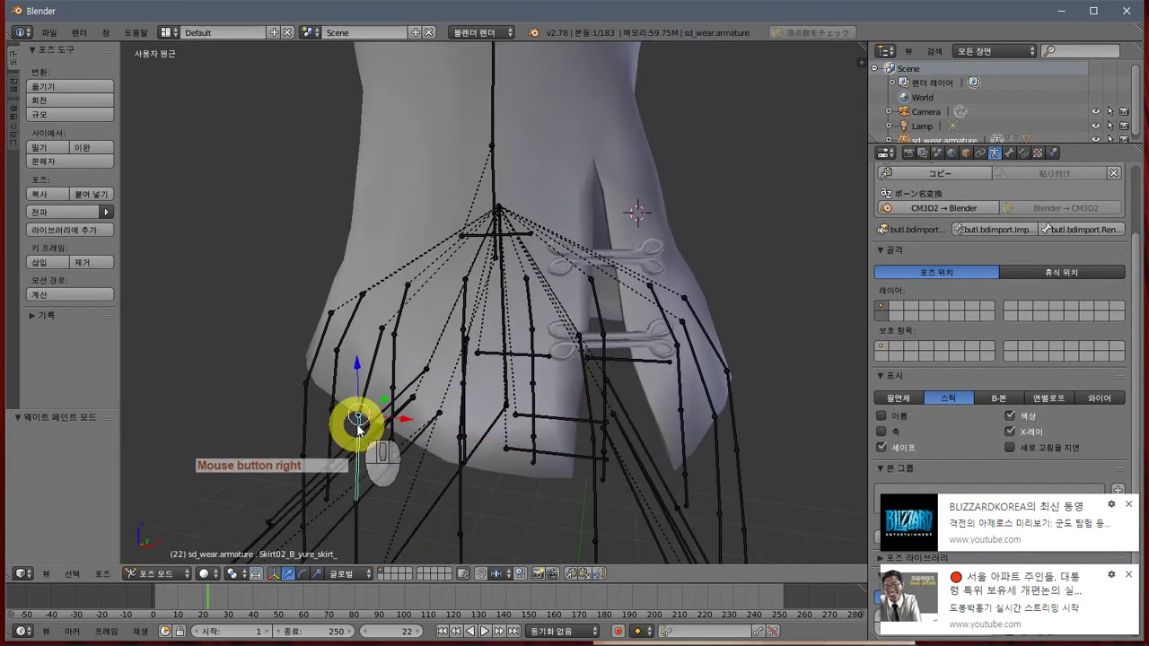
pyautogui.rightClick(1058, 391)
pyautogui.rightClick(551, 176)
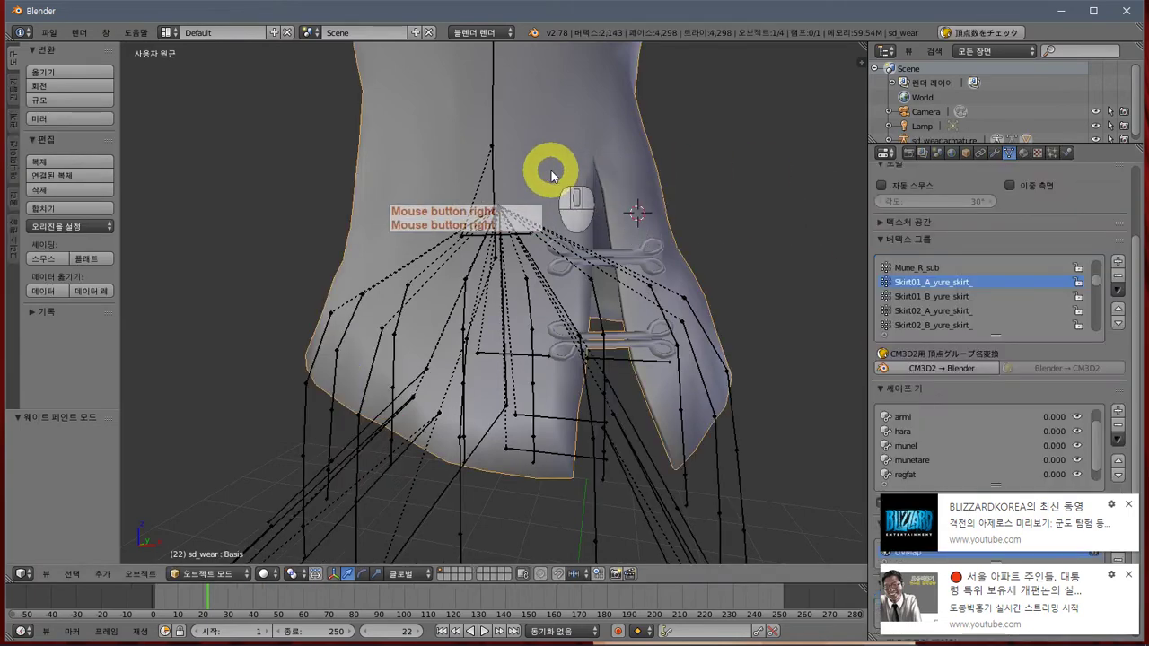
pyautogui.click(247, 576)
pyautogui.click(223, 488)
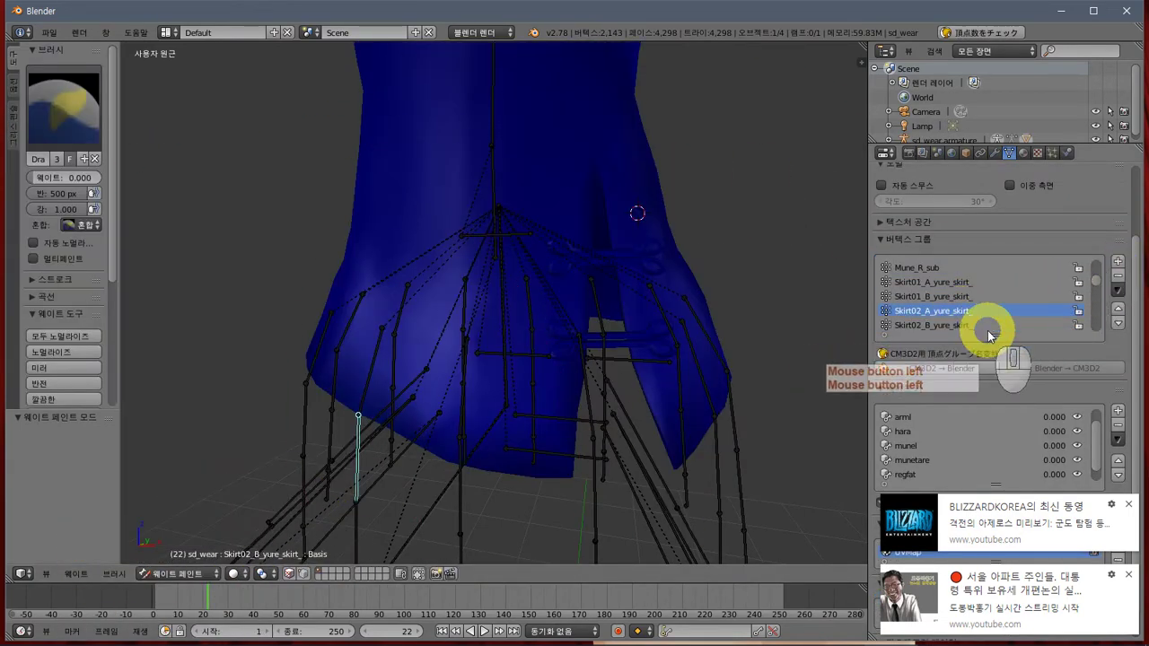
# - Paint zero weight over the hem for the Skirt02_A_yure_skirt_ and Skirt02_B_yure_skirt_ vertex groups
pyautogui.press('Down')
pyautogui.press('Down')
pyautogui.press('Up')
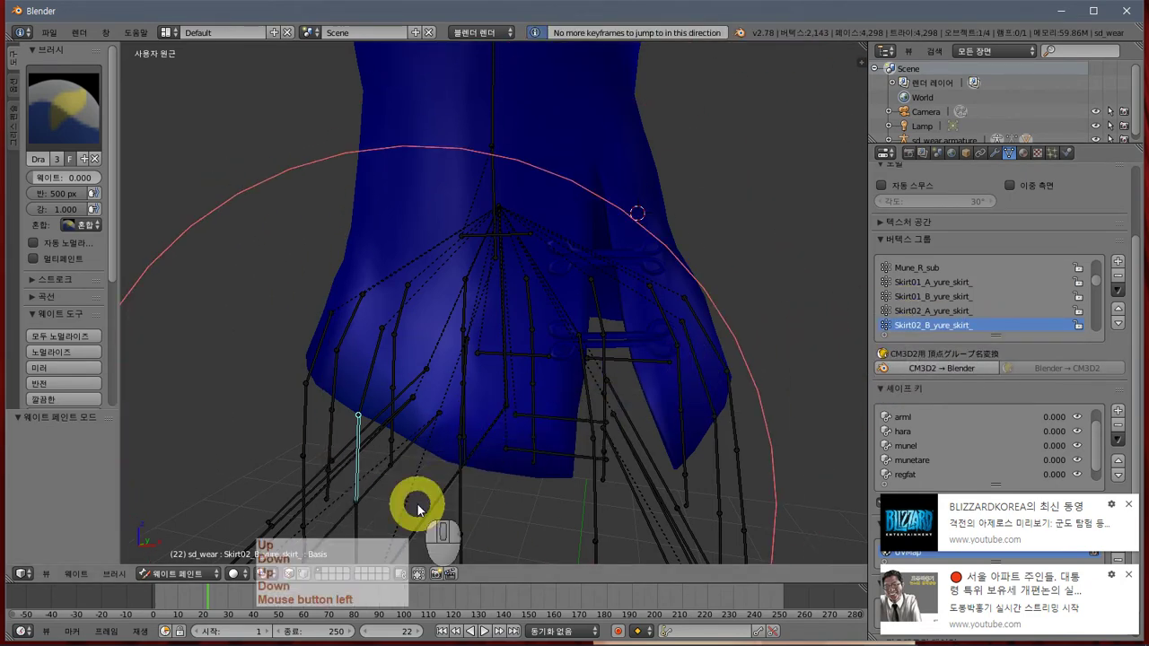
pyautogui.press('Up')
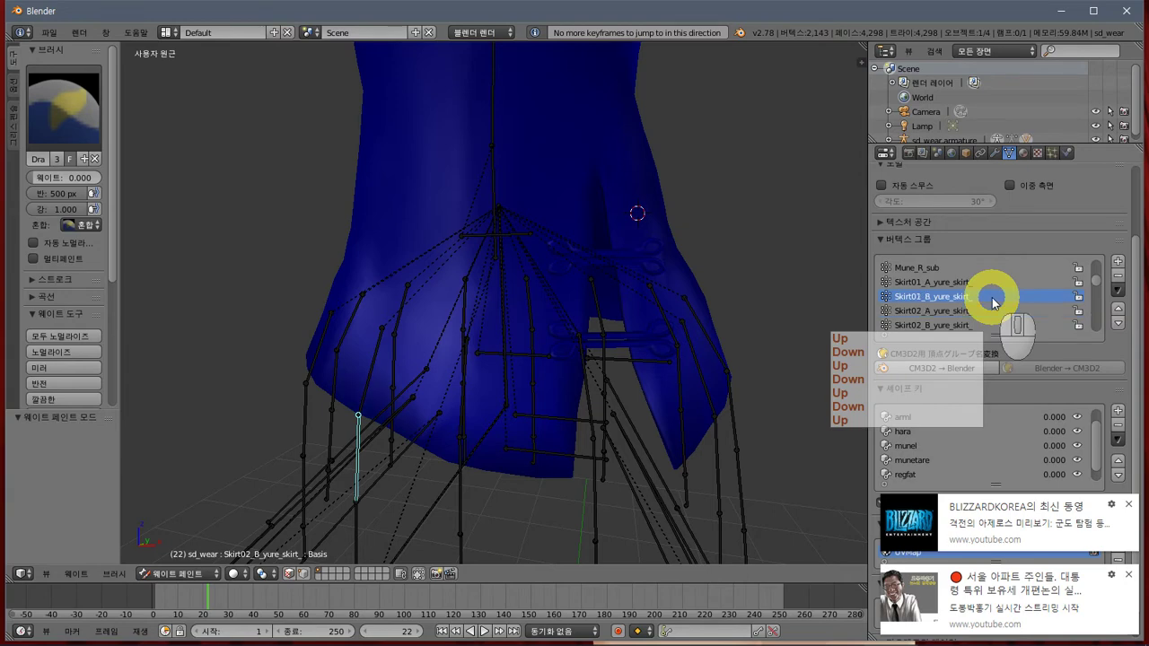
pyautogui.click(526, 398)
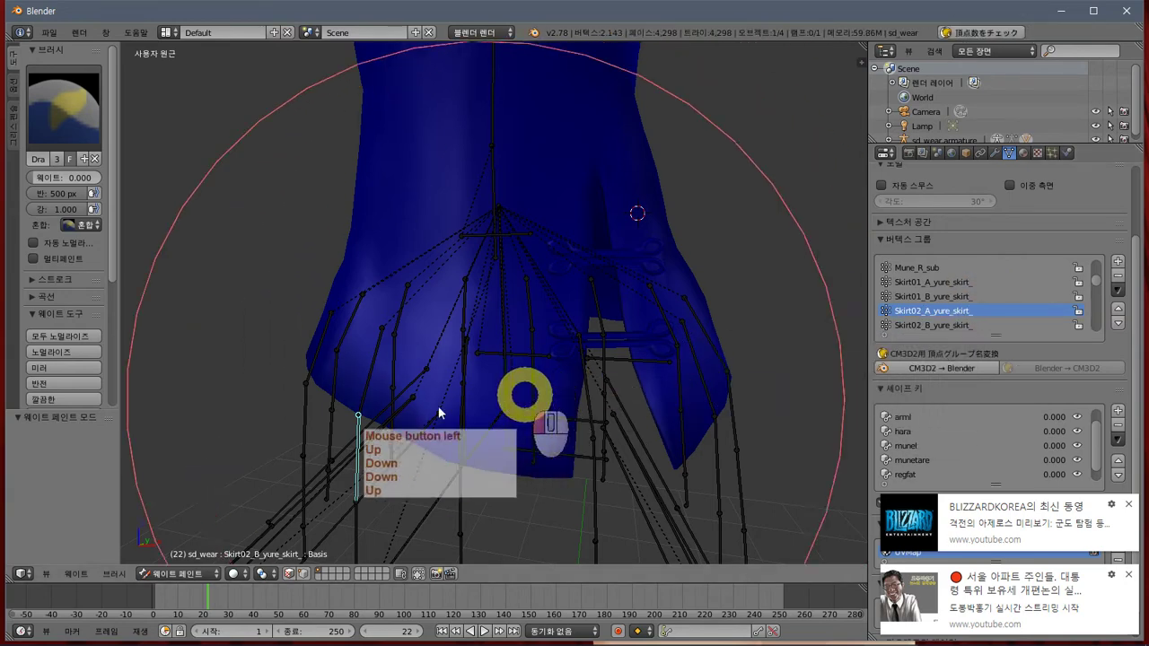
pyautogui.click(965, 324)
pyautogui.moveTo(458, 413)
pyautogui.mouseDown()
pyautogui.moveTo(402, 334)
pyautogui.moveTo(482, 435)
pyautogui.moveTo(575, 417)
pyautogui.mouseUp()
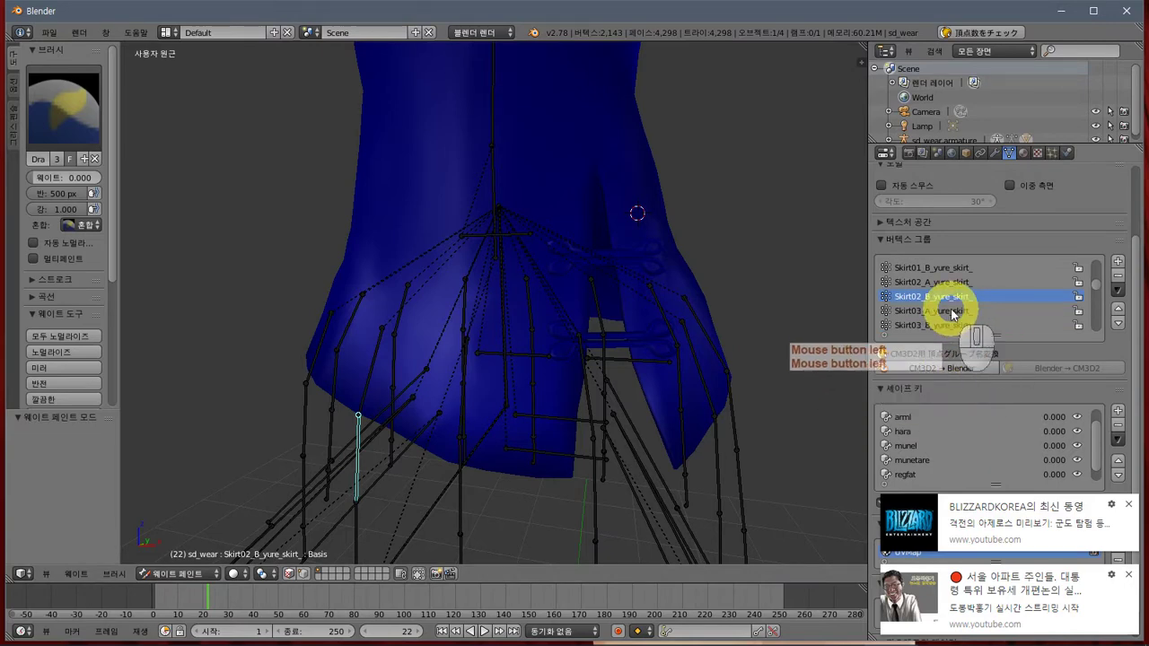
# - Check the skirt from below and export the mesh as a CM3D2 model, replacing sd_wears.model
pyautogui.moveTo(655, 308); pyautogui.dragTo(33, 9, button='middle')
pyautogui.click(51, 33)
pyautogui.click(162, 305)
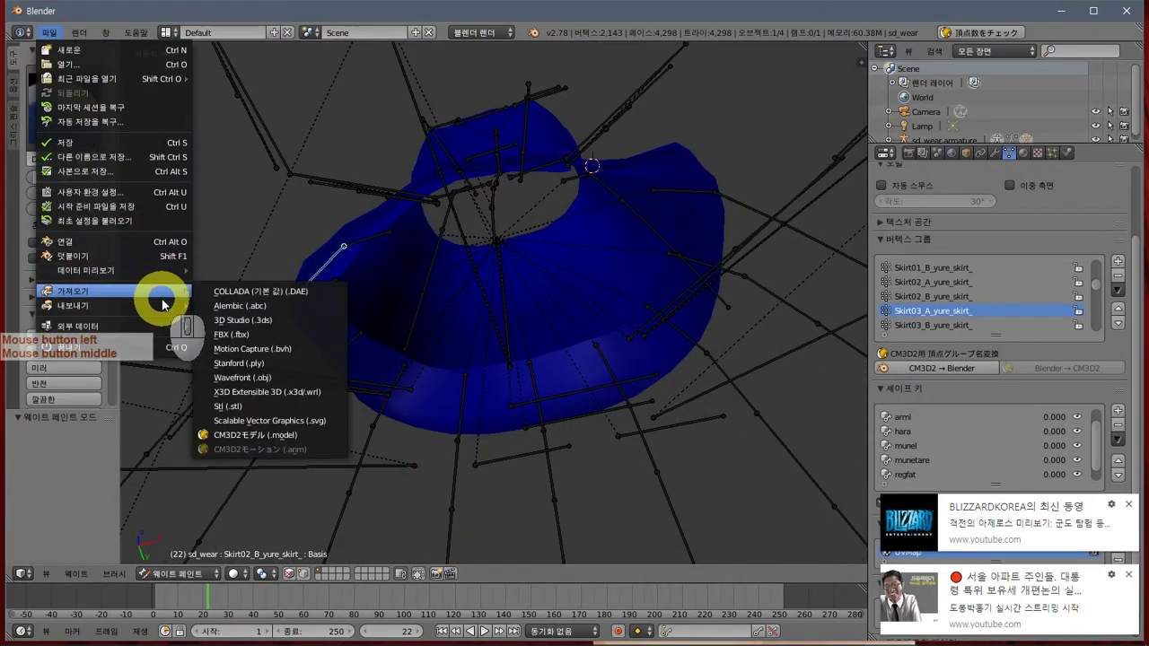
pyautogui.click(314, 437)
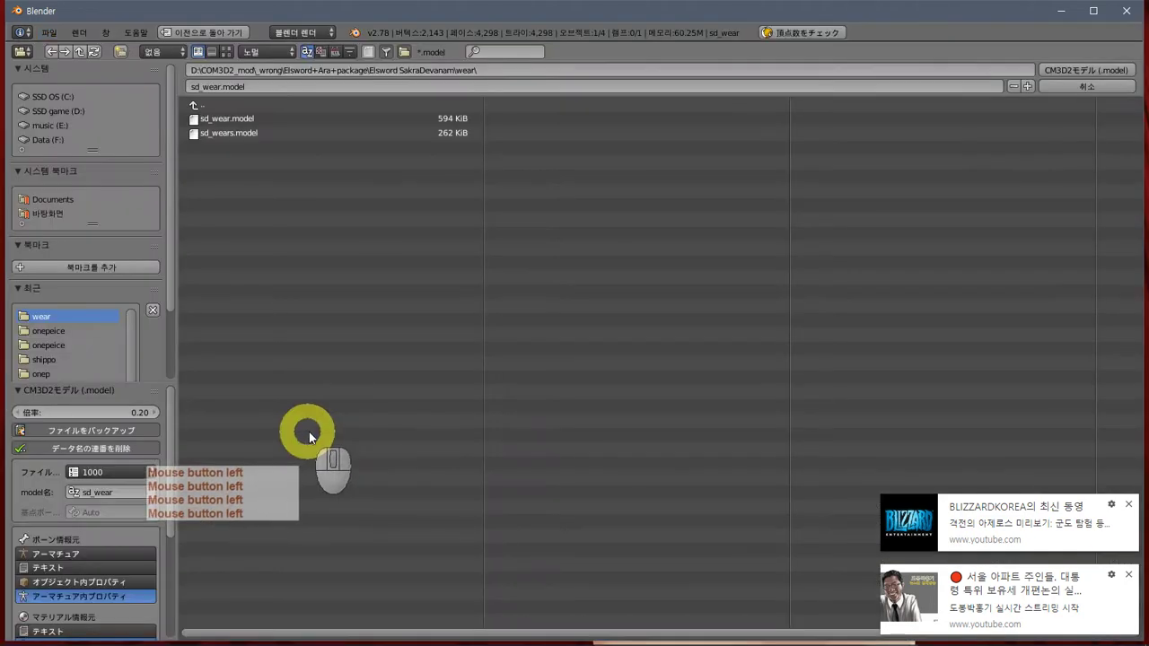
pyautogui.click(328, 133)
pyautogui.click(1085, 74)
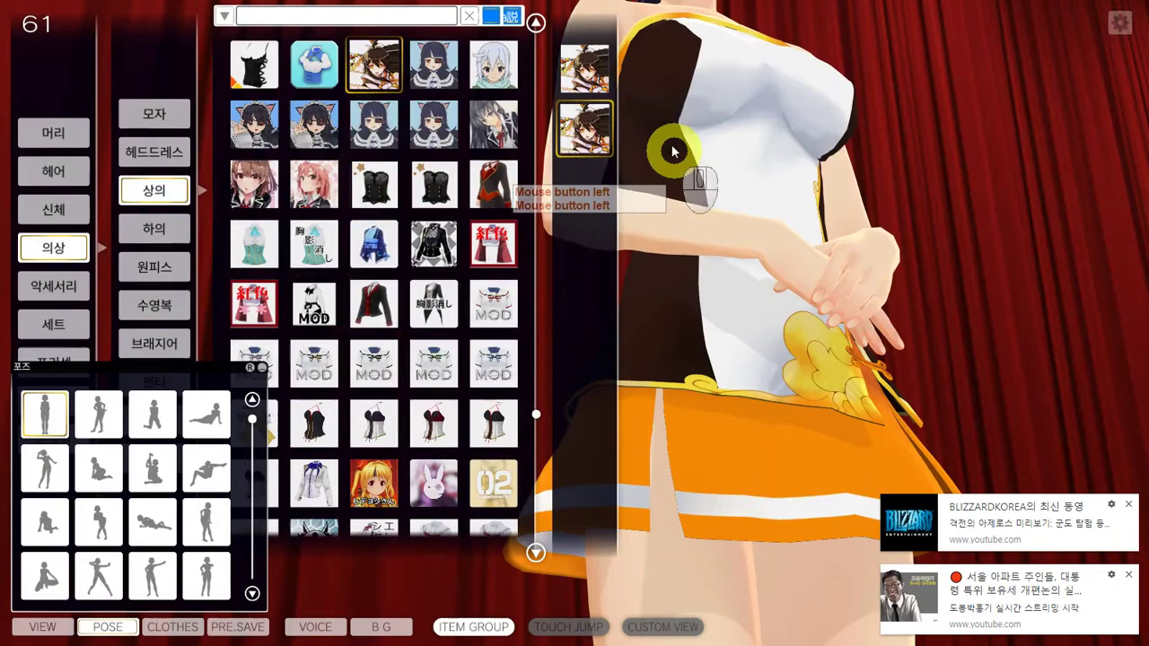
# - In the game, put on the top's first variant and inspect the hem from the front, side and back
pyautogui.click(585, 68)
pyautogui.moveTo(772, 216); pyautogui.dragTo(826, 286, button='middle')
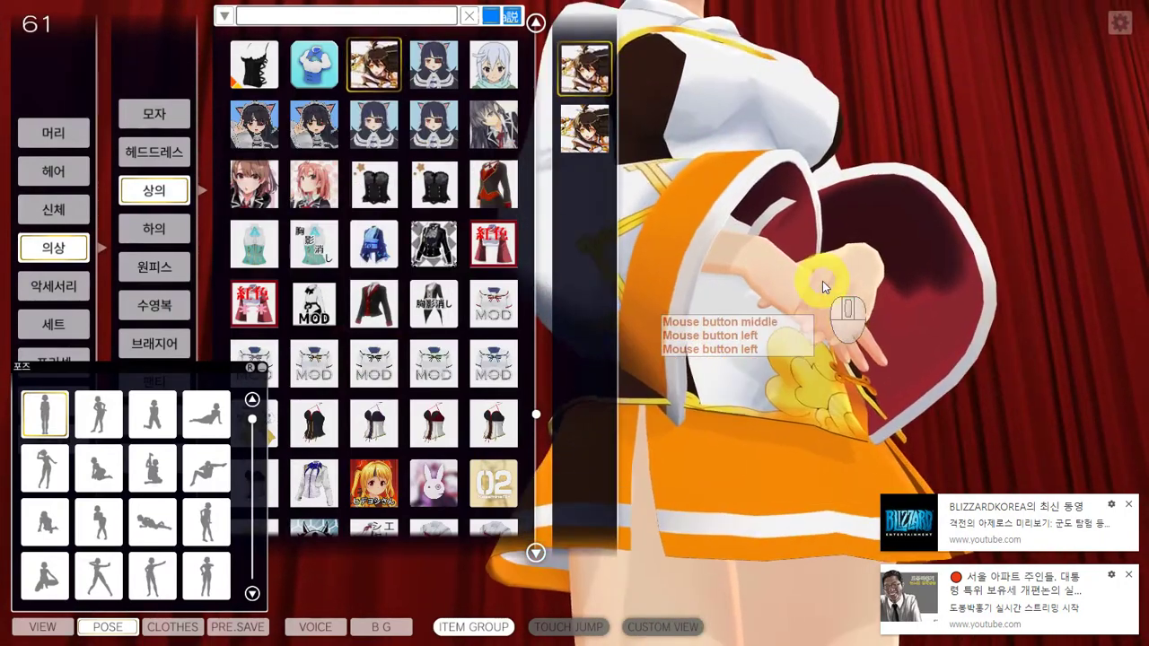
pyautogui.moveTo(826, 285); pyautogui.dragTo(794, 303, button='right')
pyautogui.moveTo(794, 304); pyautogui.dragTo(836, 399, button='middle')
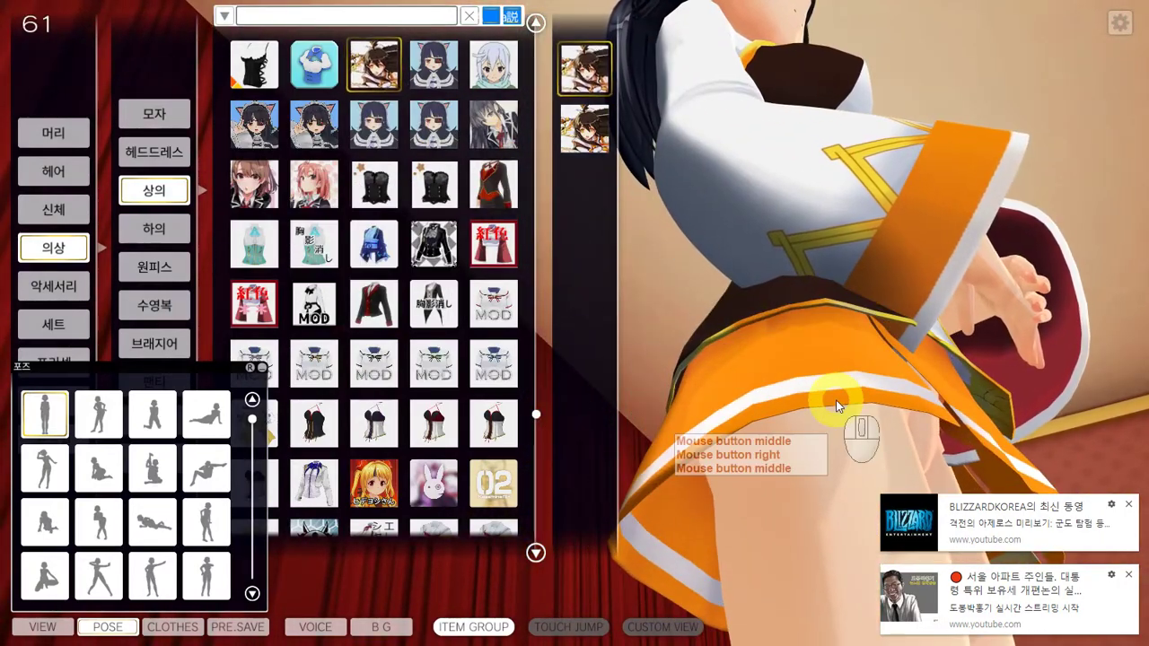
pyautogui.moveTo(836, 400); pyautogui.dragTo(938, 400, button='right')
pyautogui.moveTo(938, 401); pyautogui.dragTo(858, 365, button='middle')
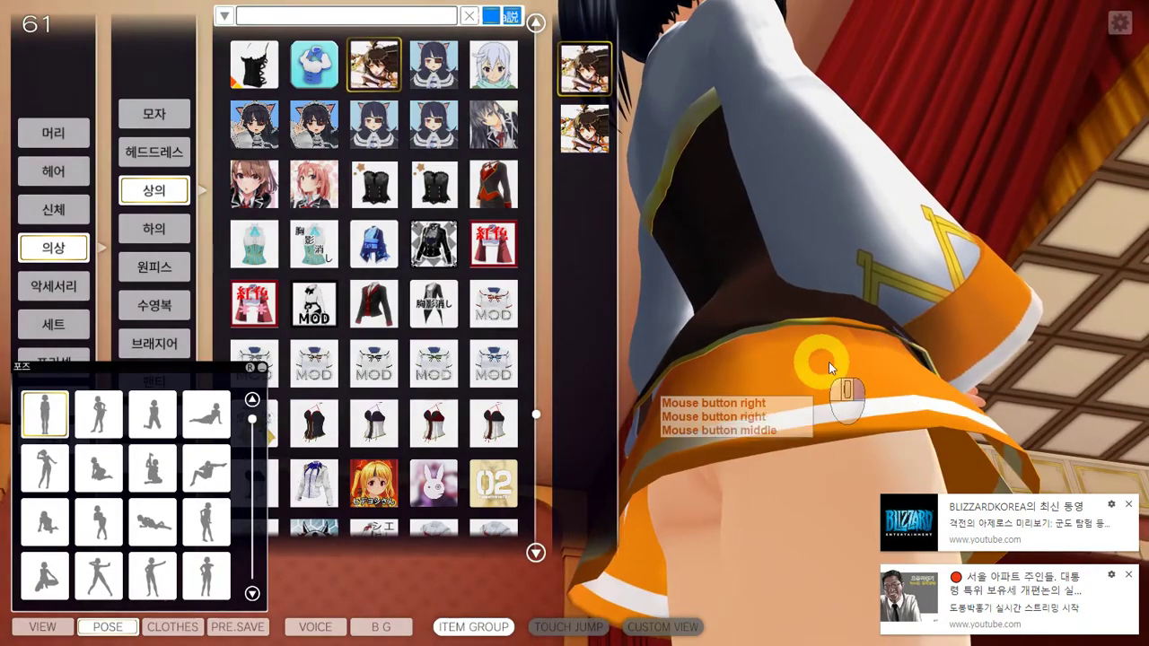
pyautogui.moveTo(829, 362); pyautogui.dragTo(892, 262, button='right')
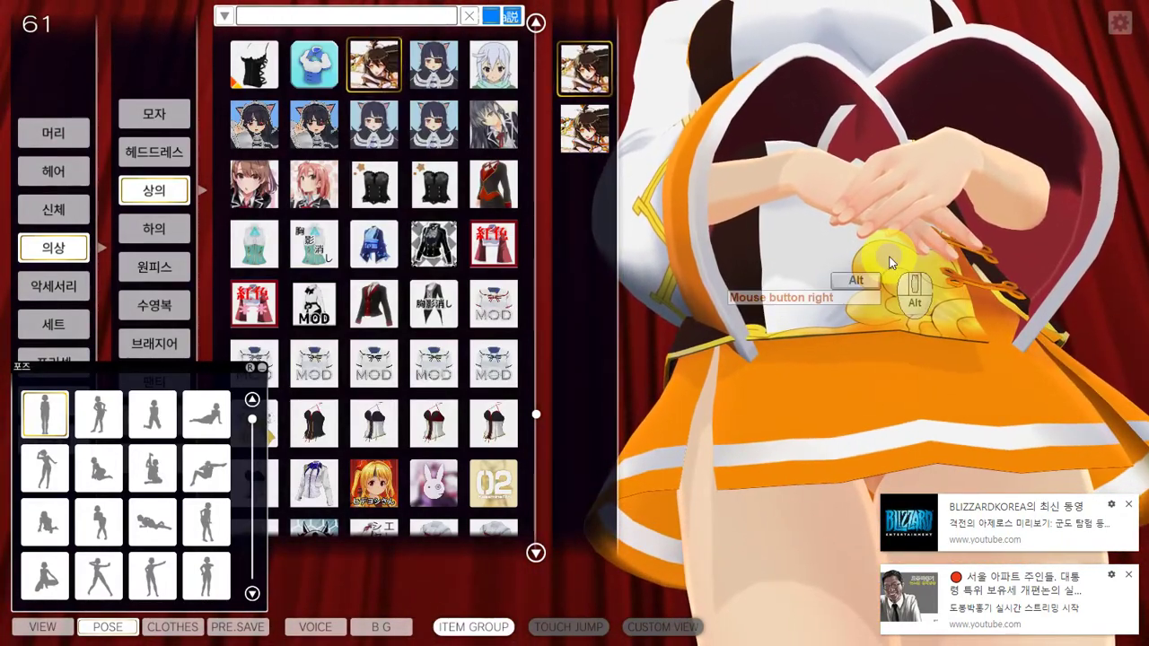
# - Switch to the wear folder, delete sd_wears.model, and rename the backup sd_wears.model (2).bak1 to sd_wears.model
pyautogui.hotkey('alt', 'Tab')
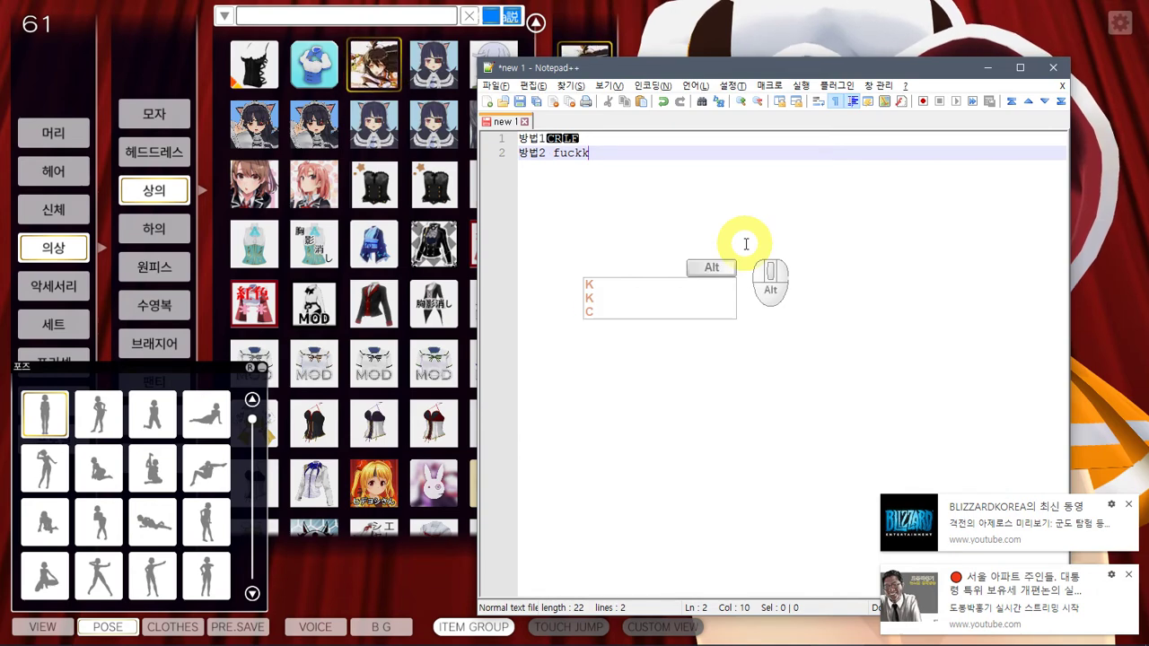
pyautogui.hotkey('alt', 'Tab')
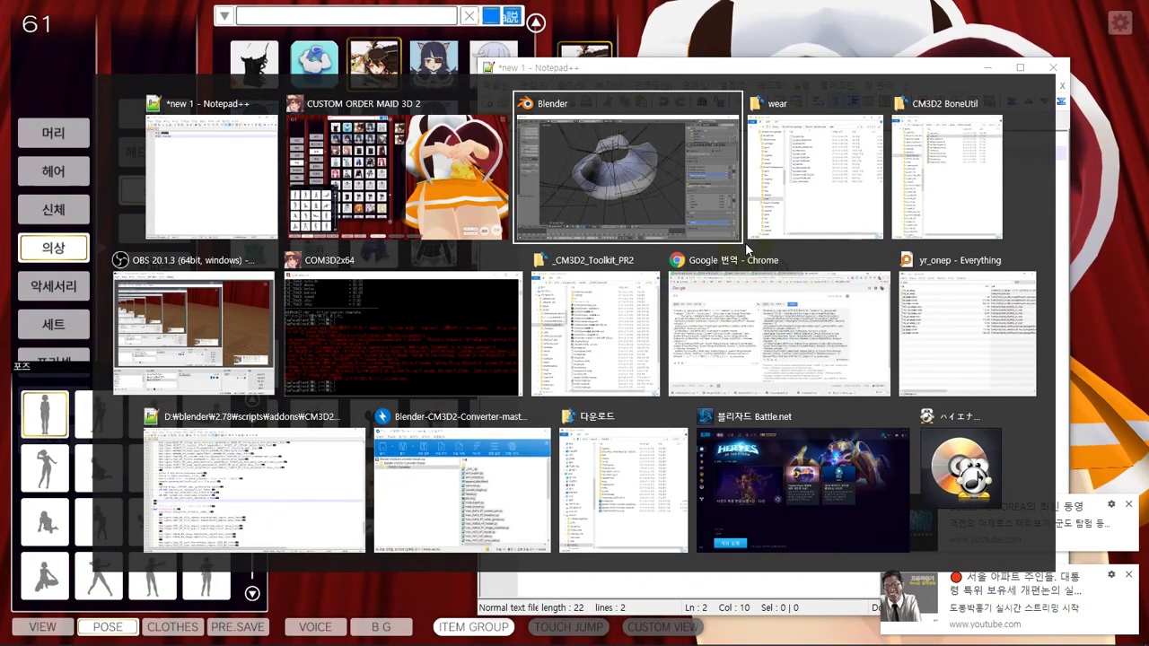
pyautogui.click(759, 229)
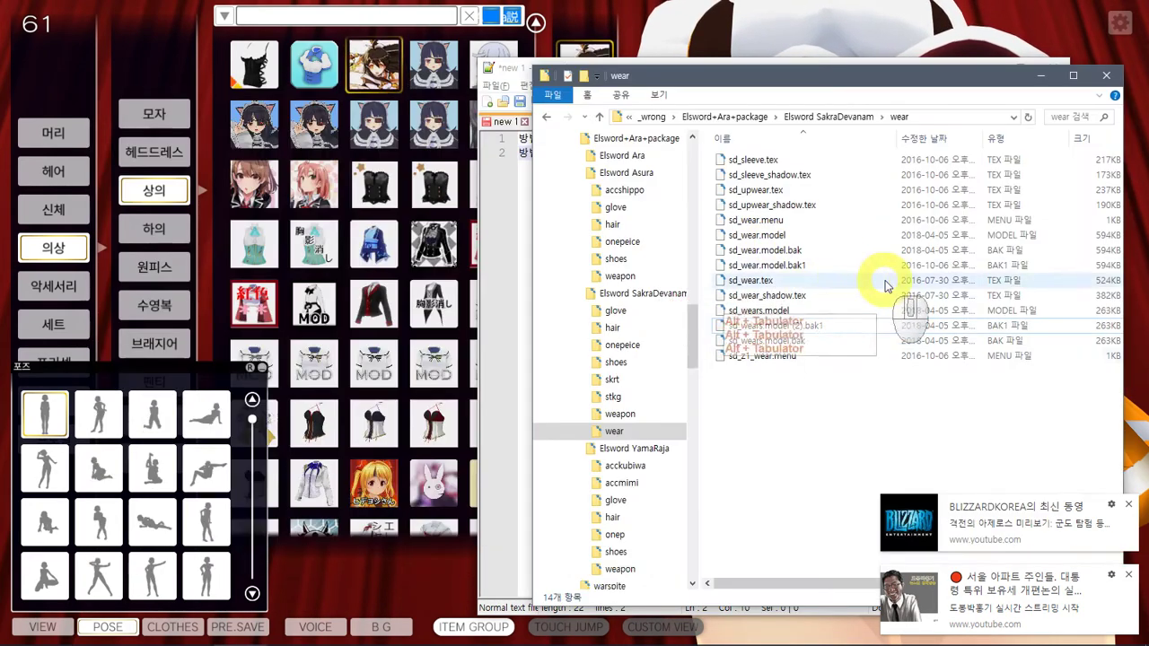
pyautogui.click(787, 312)
pyautogui.press('Delete')
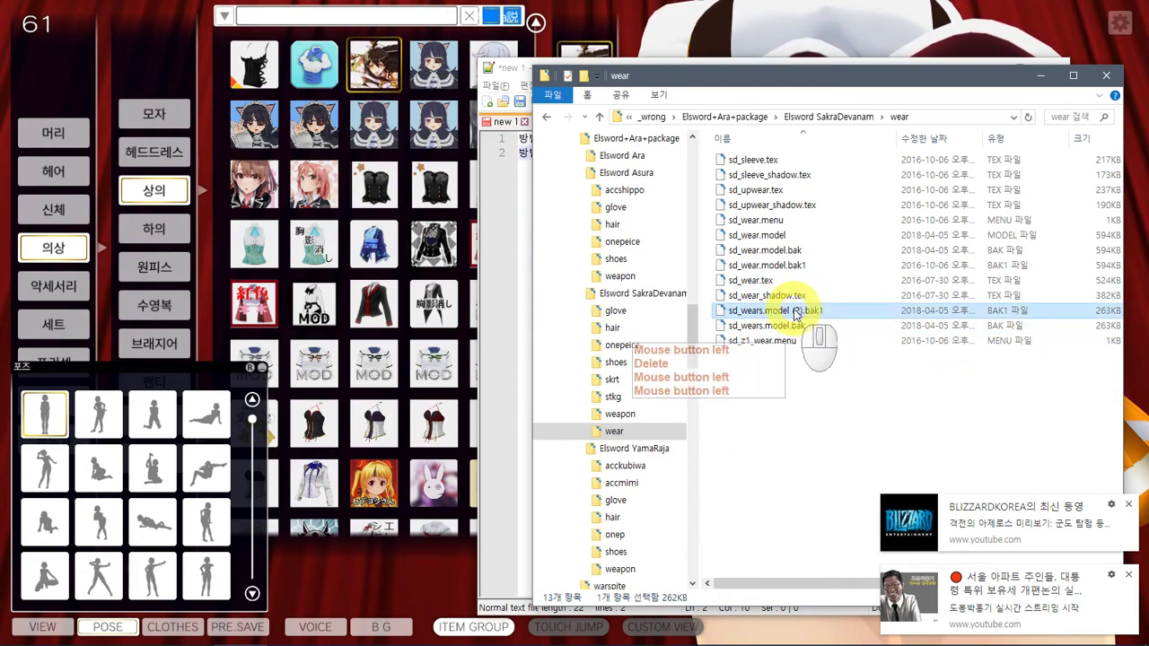
pyautogui.press('BackSpace')
pyautogui.press('BackSpace')
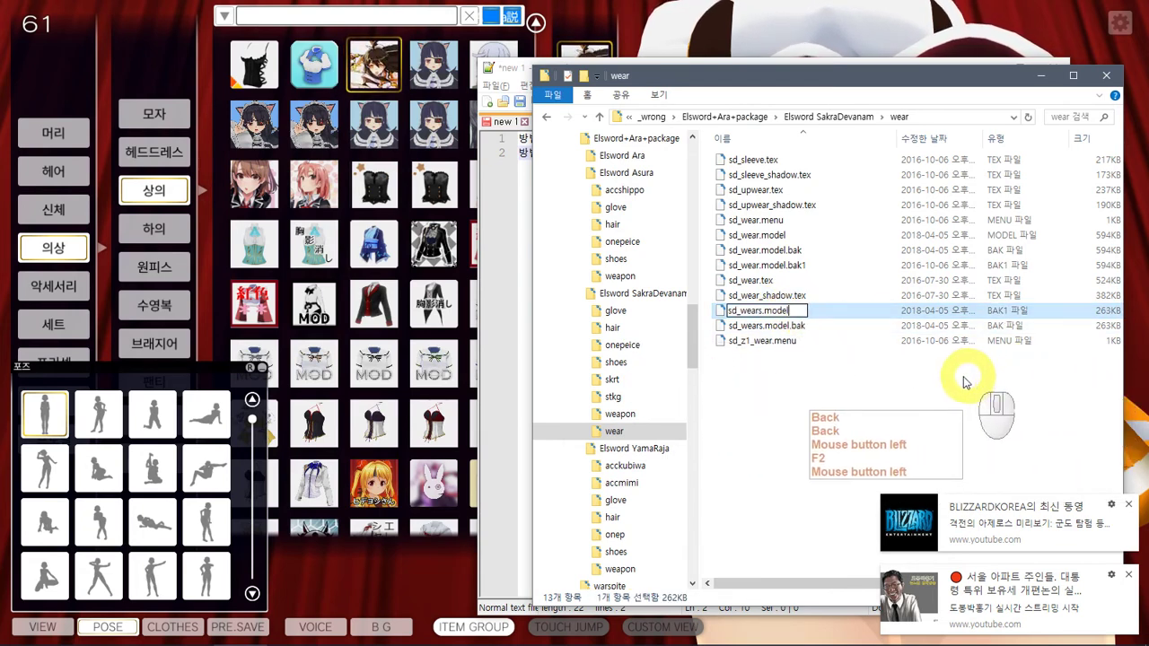
pyautogui.click(894, 385)
pyautogui.click(603, 334)
pyautogui.click(827, 407)
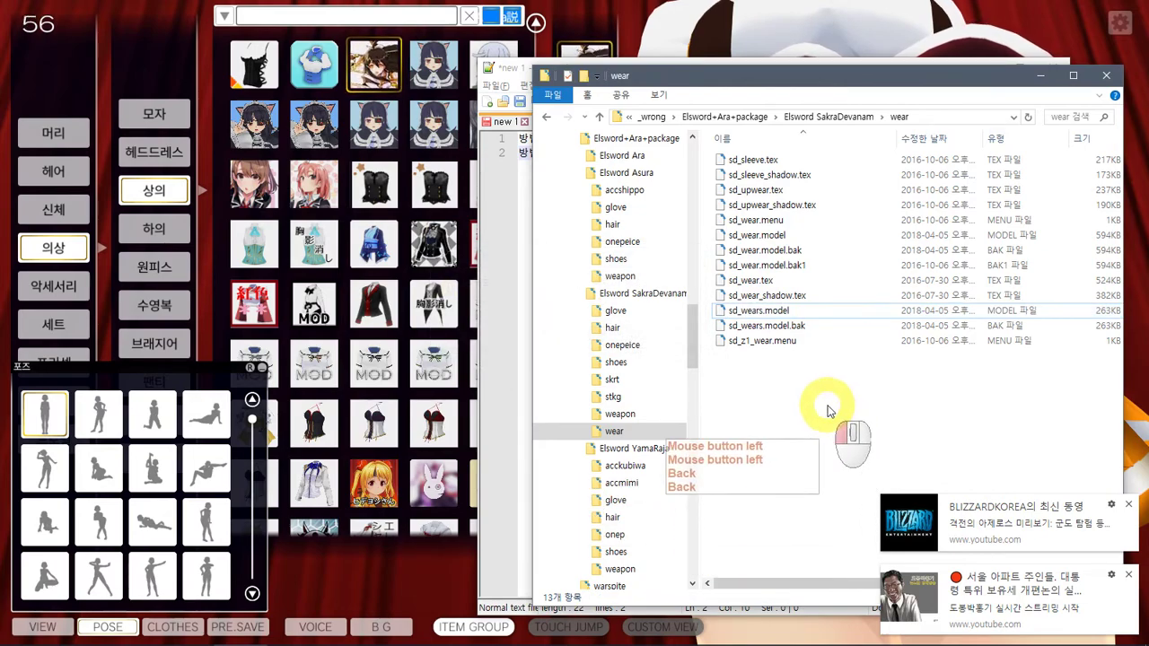
# - Return to the game, load the top's second variant from the restored model, and inspect its hem
pyautogui.click(682, 37)
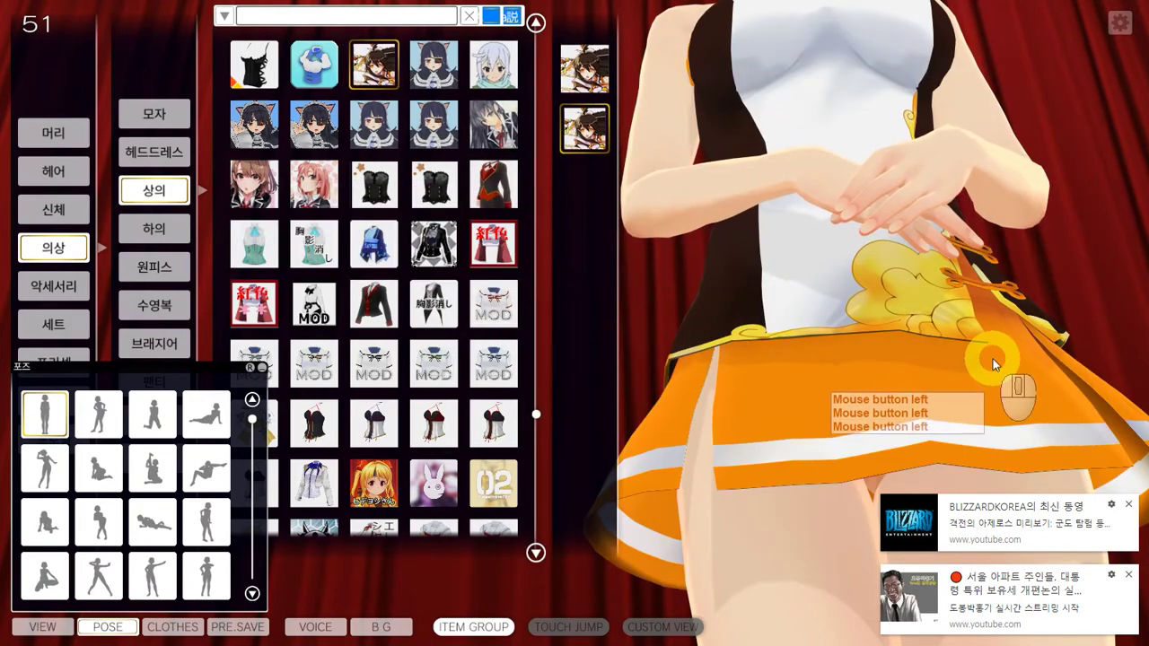
pyautogui.moveTo(876, 323); pyautogui.dragTo(745, 192, button='right')
pyautogui.click(577, 109)
pyautogui.click(578, 109)
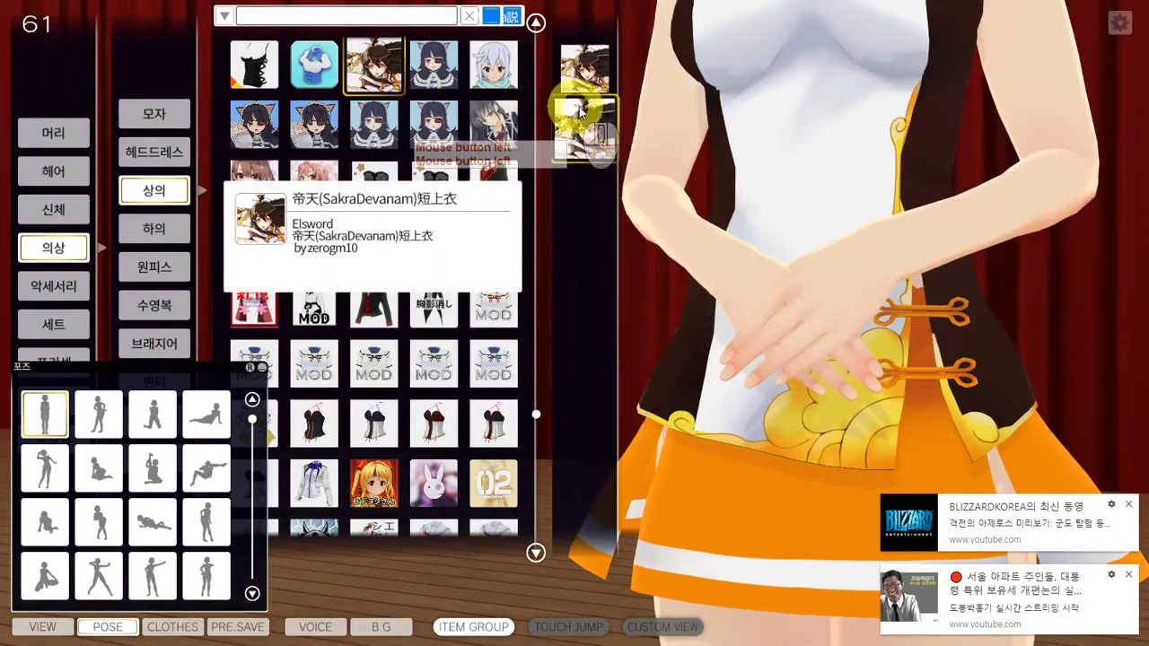
pyautogui.moveTo(898, 202); pyautogui.dragTo(985, 189, button='right')
# - Switch back to Blender and delete the sd_wear mesh from the scene
pyautogui.hotkey('alt', 'Tab')
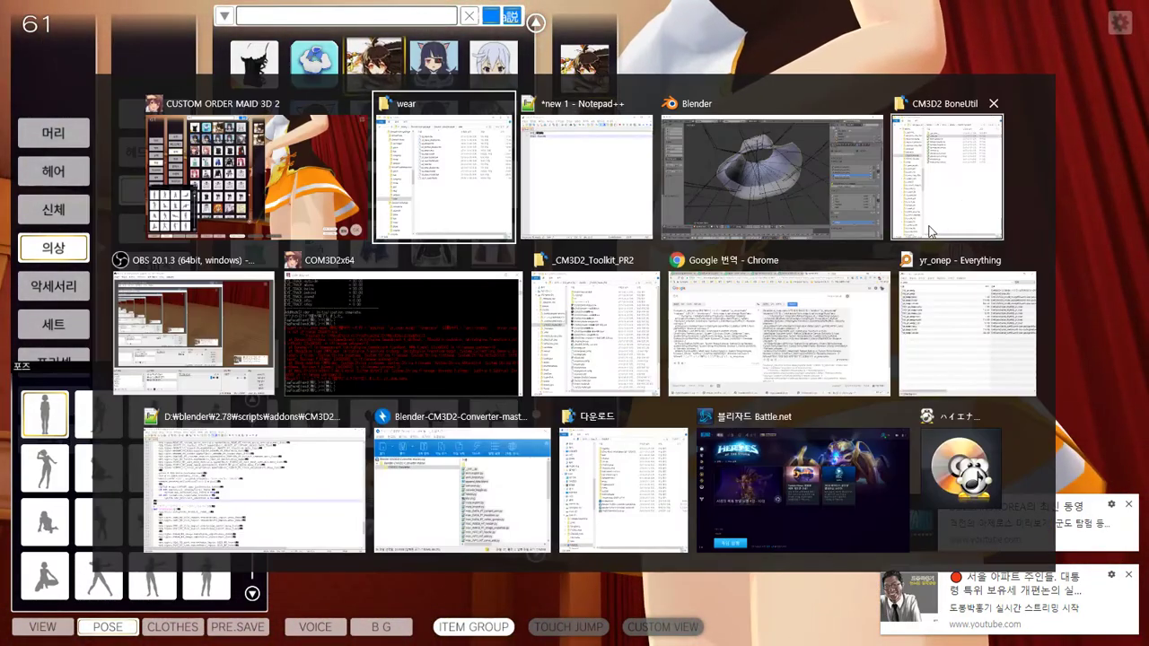
pyautogui.hotkey('alt', 'Tab')
pyautogui.hotkey('alt', 'Tab')
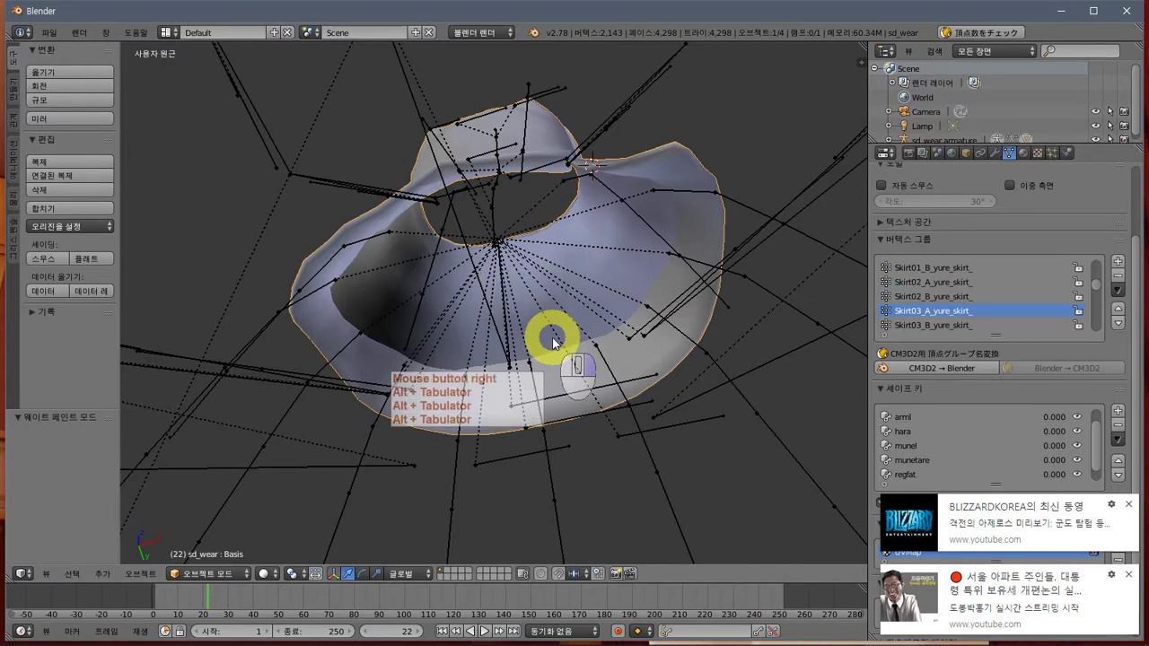
pyautogui.press('Return')
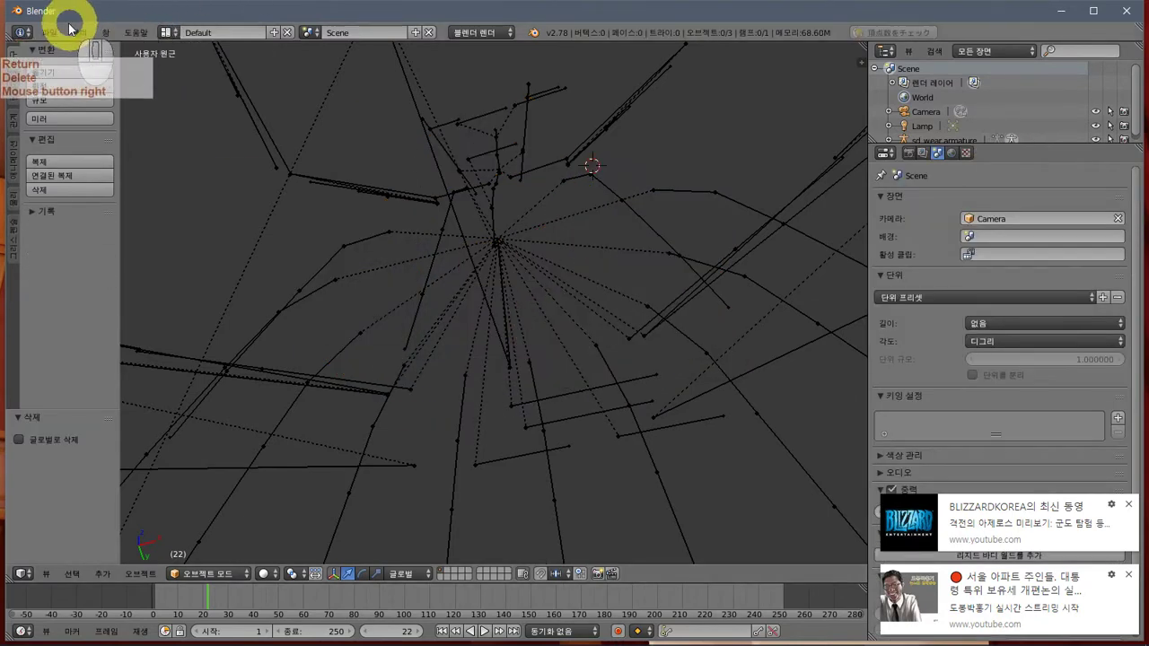
# - Select sd_wear.armature, put it in Object Mode and delete it from the scene
pyautogui.rightClick(539, 220)
pyautogui.press('Return')
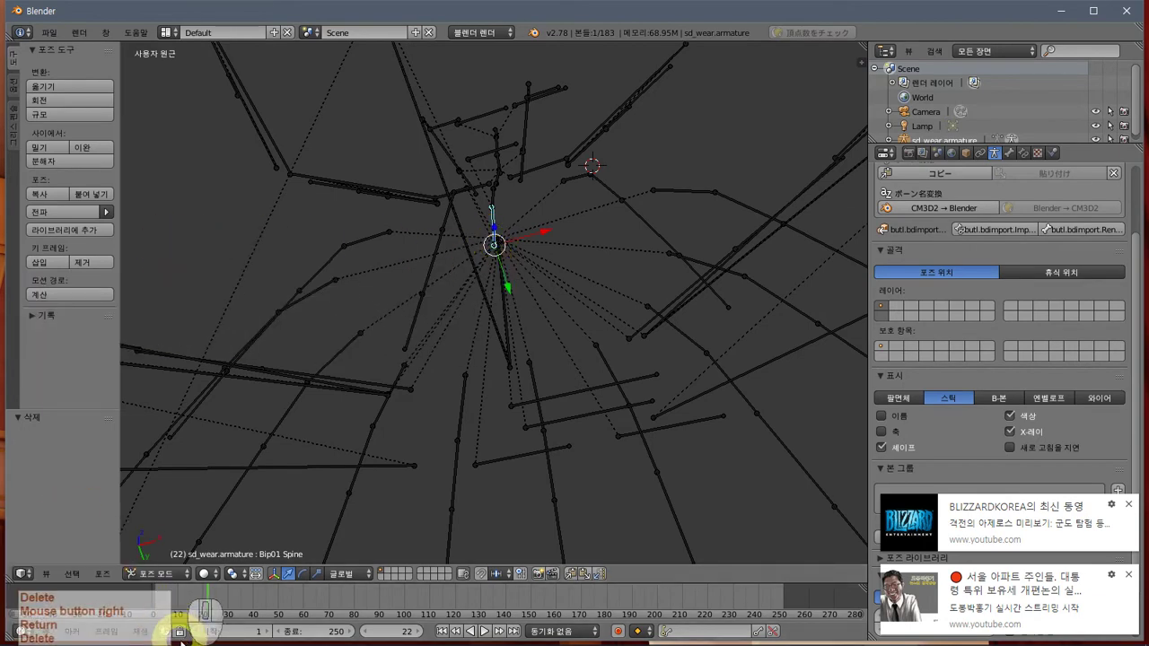
pyautogui.moveTo(162, 583); pyautogui.dragTo(162, 584)
pyautogui.press('Tab')
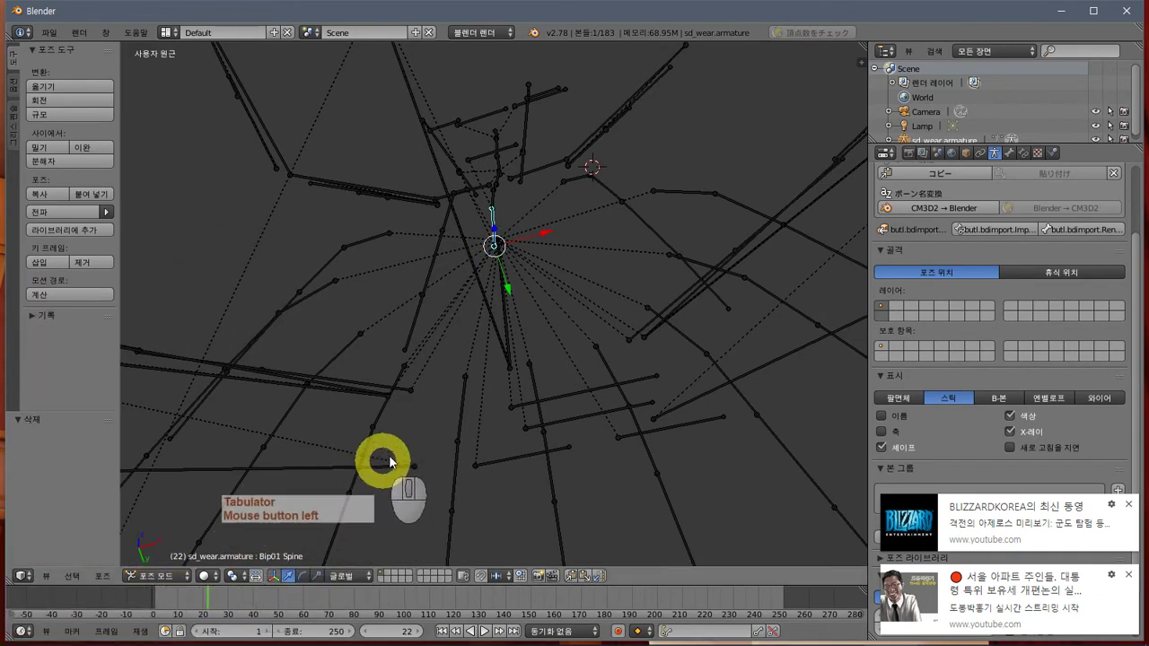
pyautogui.press('Tab')
pyautogui.press('Tab')
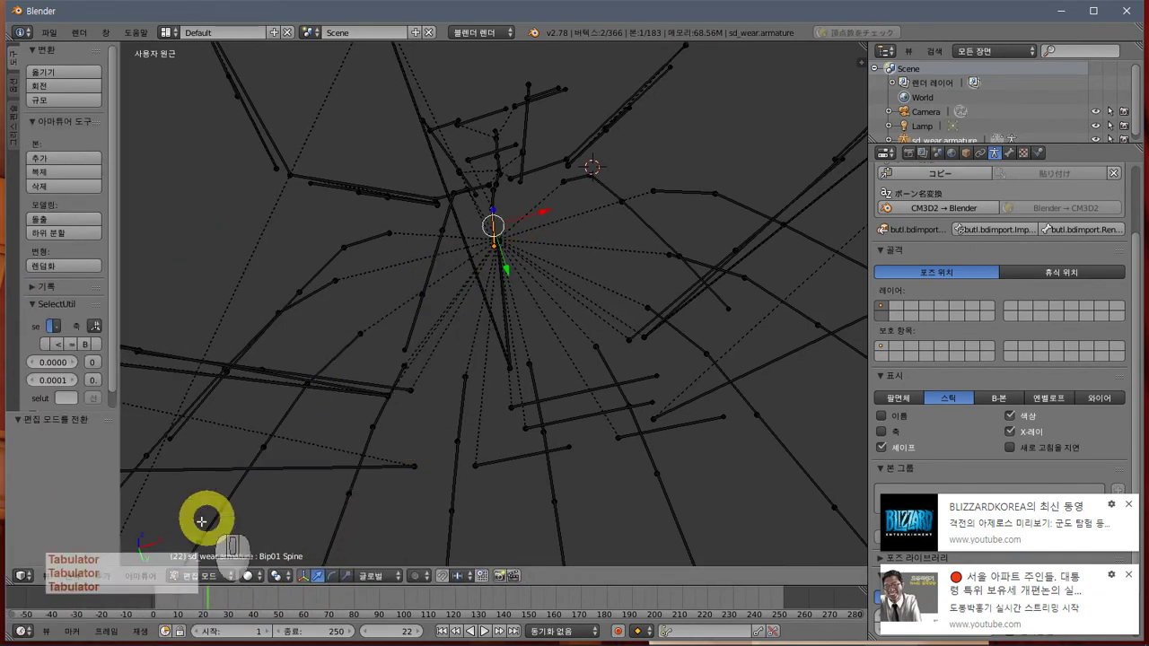
pyautogui.click(218, 564)
pyautogui.press('Delete')
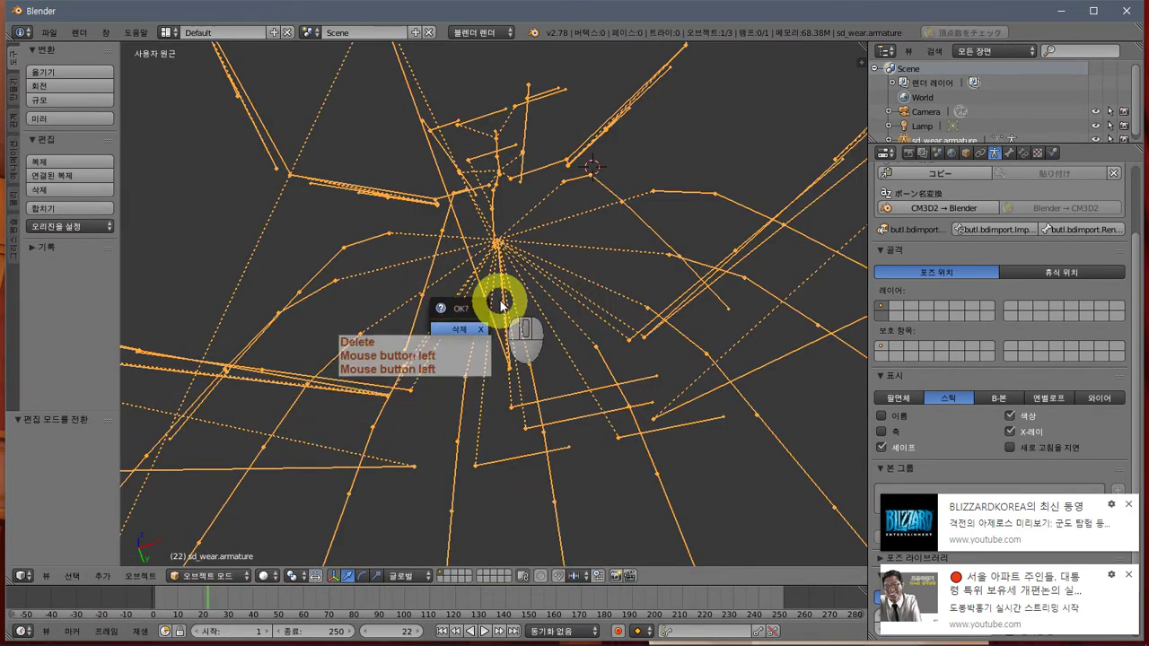
pyautogui.press('Return')
# - Import sd_wear.model from the wear folder as a CM3D2 model
pyautogui.click(50, 33)
pyautogui.moveTo(205, 299)
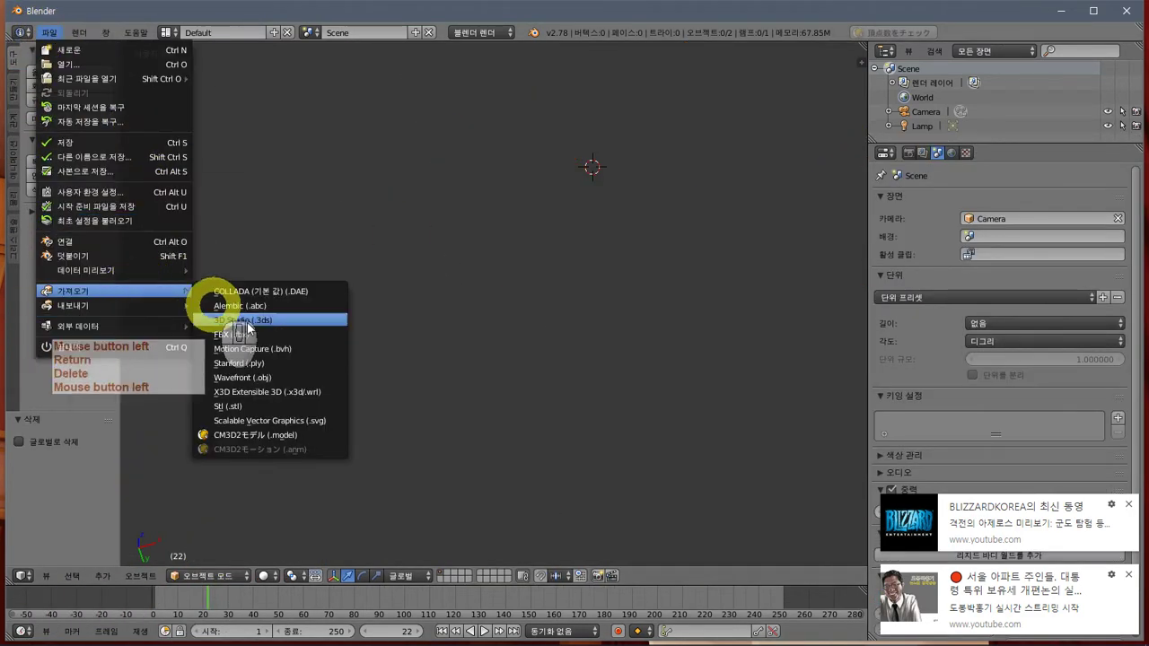
pyautogui.click(278, 436)
pyautogui.click(224, 121)
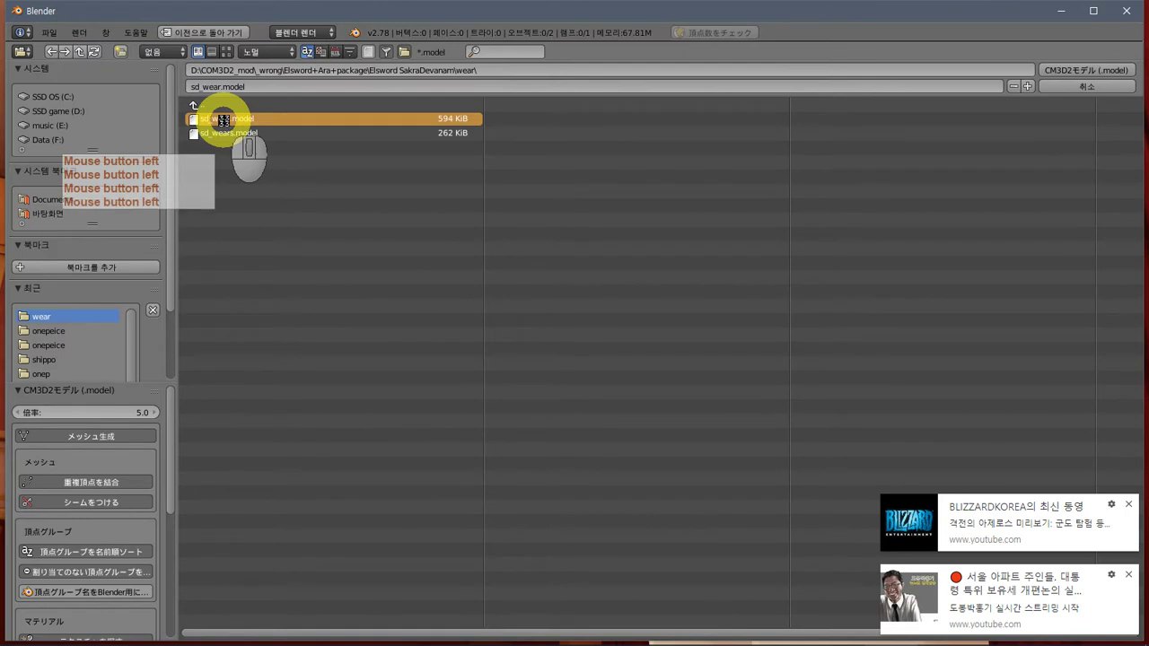
# - Remove the yure_skirt vertex groups from the imported sd_wear mesh, including Skirt01_A_yure_skirt_
pyautogui.scroll(-2, 1015, 306)
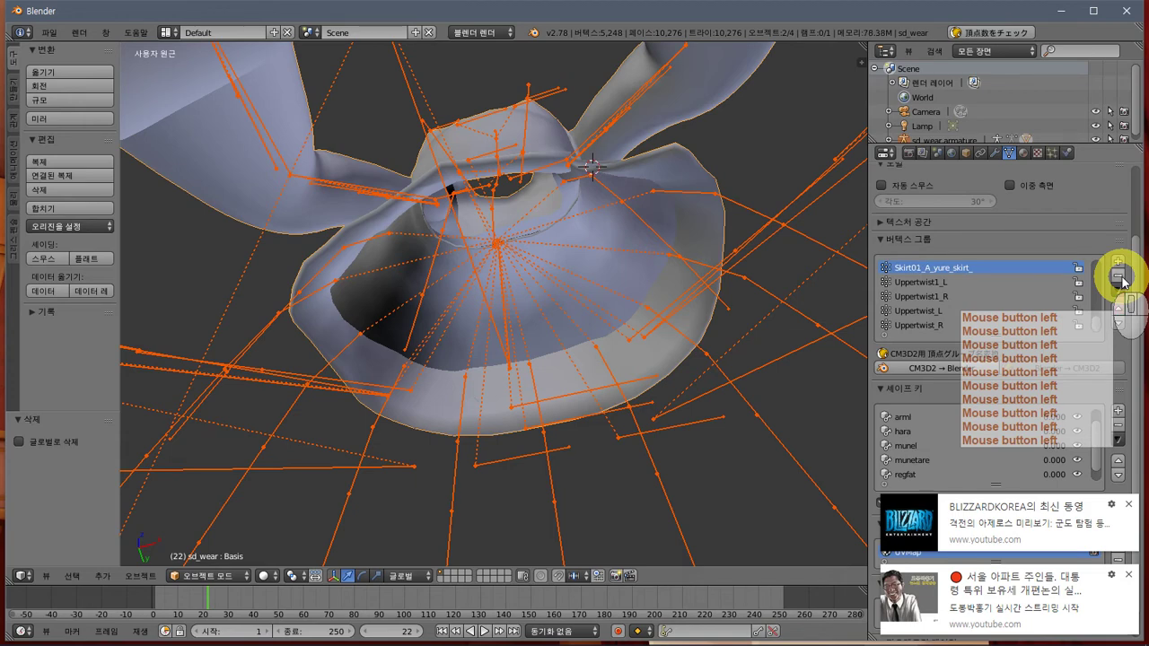
pyautogui.scroll(2, 1005, 269)
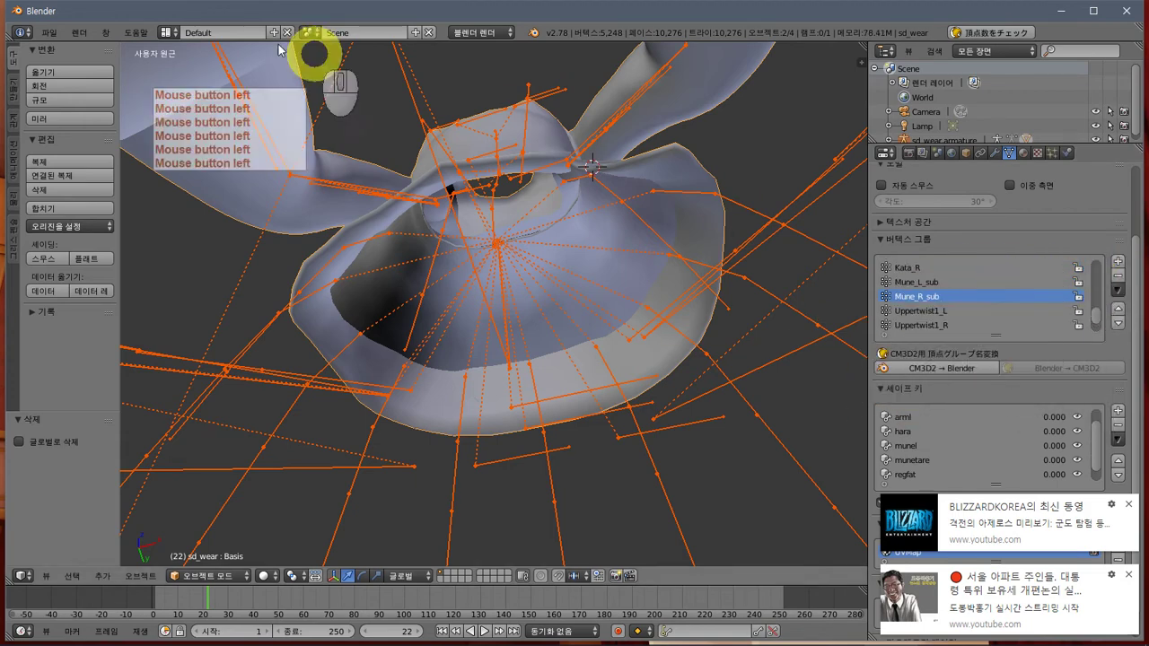
# - Export the edited sd_wear mesh as a CM3D2 model, overwriting sd_wear.model in the wear folder
pyautogui.click(49, 32)
pyautogui.moveTo(164, 308)
pyautogui.click(290, 434)
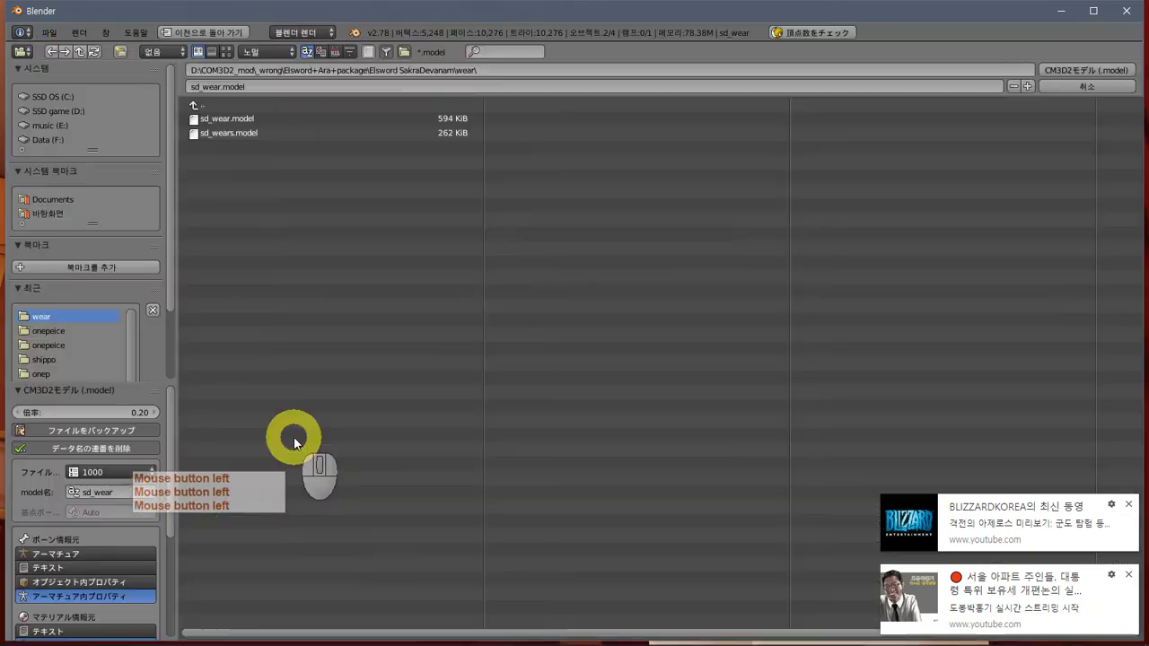
pyautogui.click(314, 119)
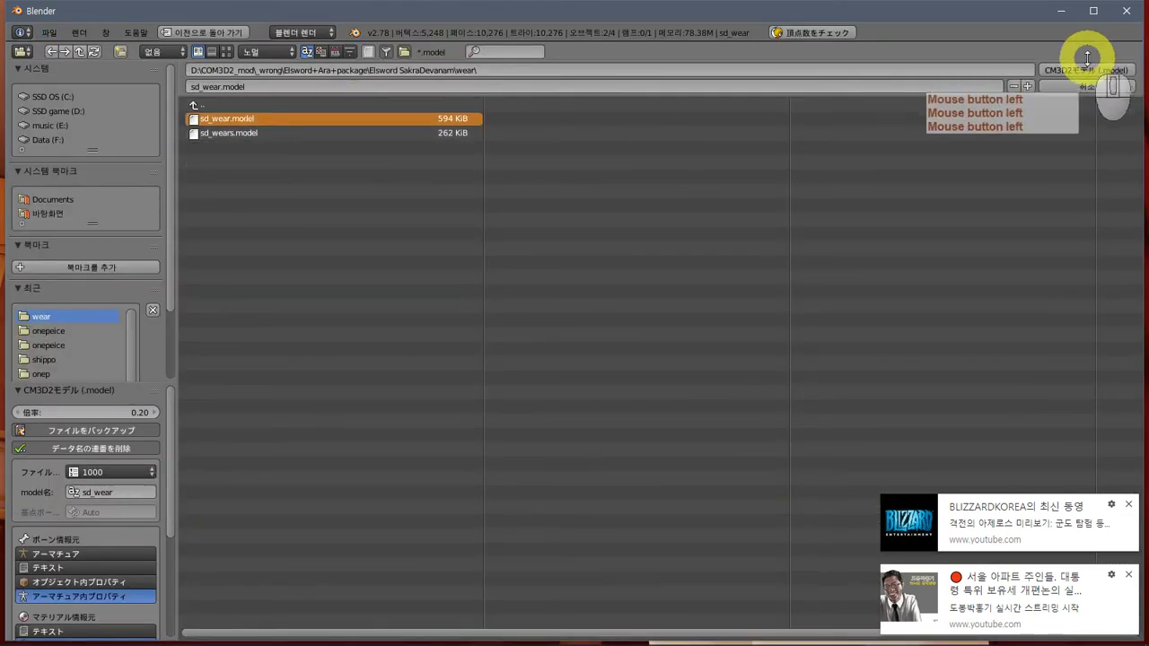
pyautogui.click(1056, 70)
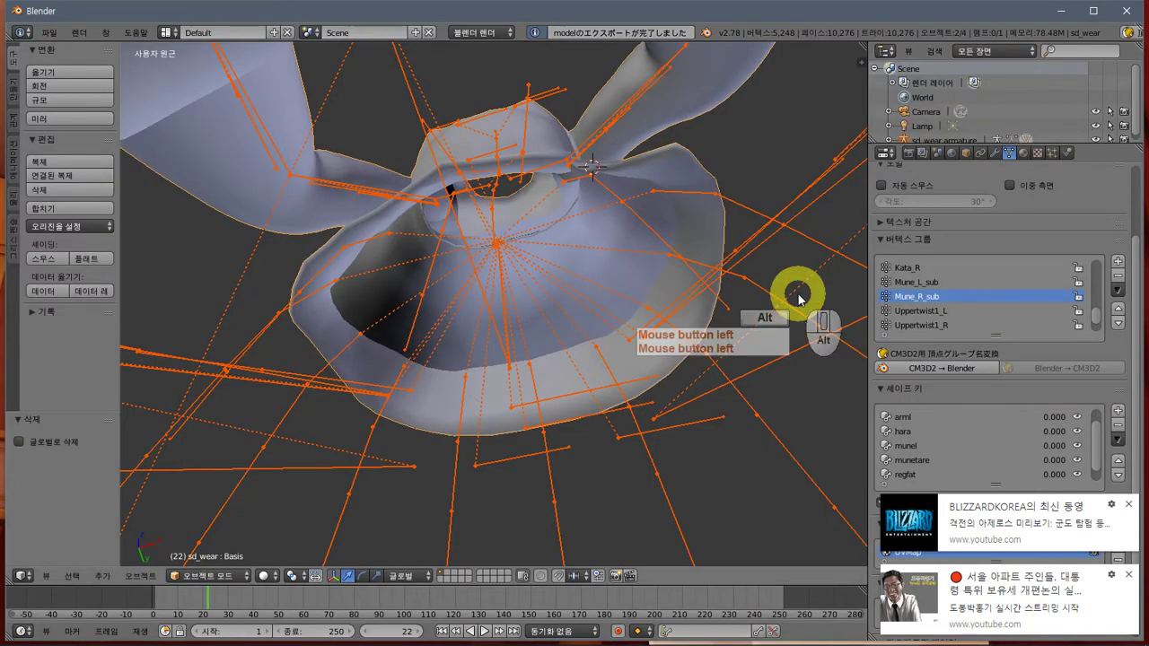
# - Switch to CUSTOM ORDER MAID 3D 2, reload the top's first variant and examine the outfit on the character from different angles
pyautogui.hotkey('alt', 'Tab')
pyautogui.click(636, 130)
pyautogui.click(595, 72)
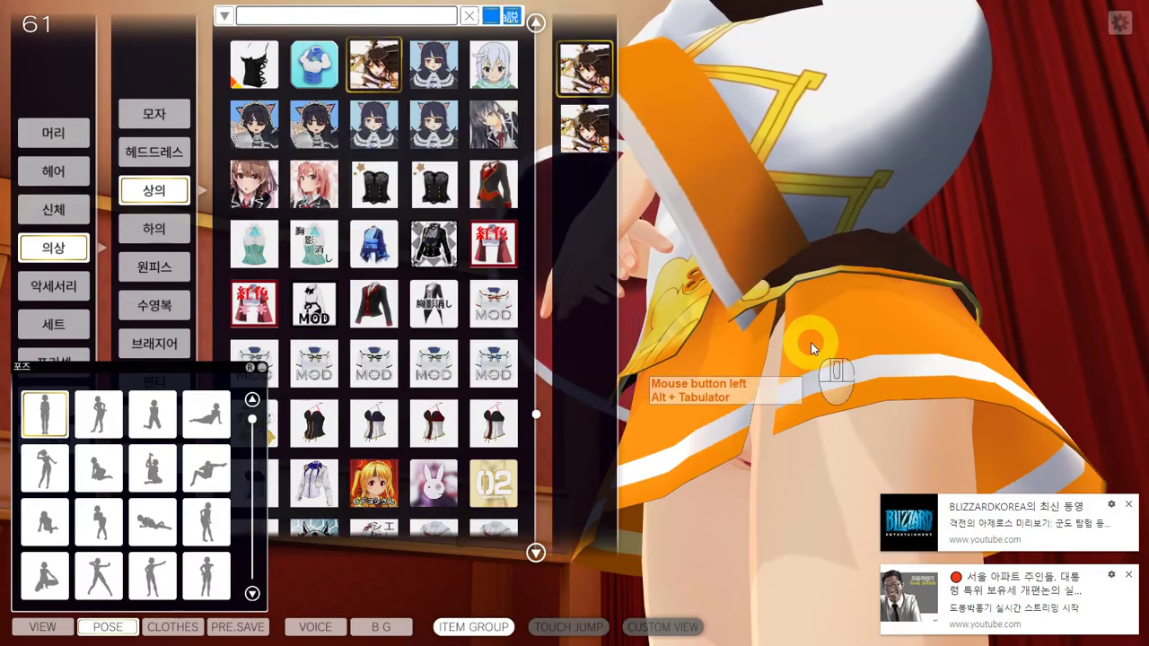
pyautogui.moveTo(813, 341); pyautogui.dragTo(13, 326, button='right')
pyautogui.scroll(-5, 803, 324)
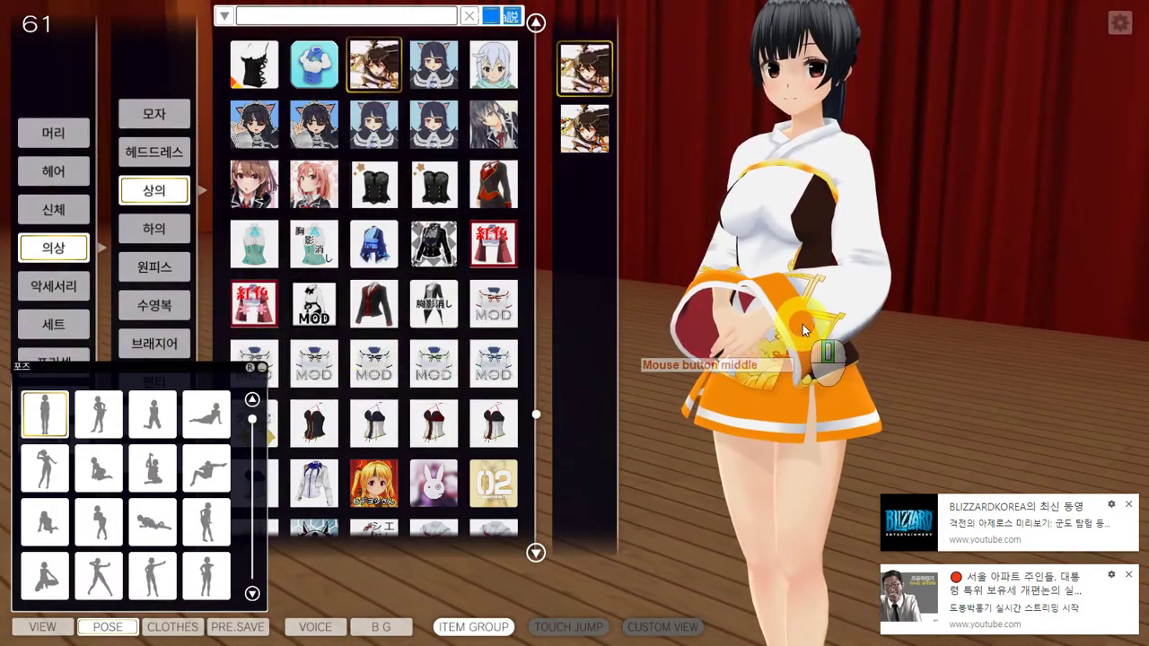
pyautogui.moveTo(803, 324); pyautogui.dragTo(802, 365, button='middle')
pyautogui.hotkey('alt', 'Tab')
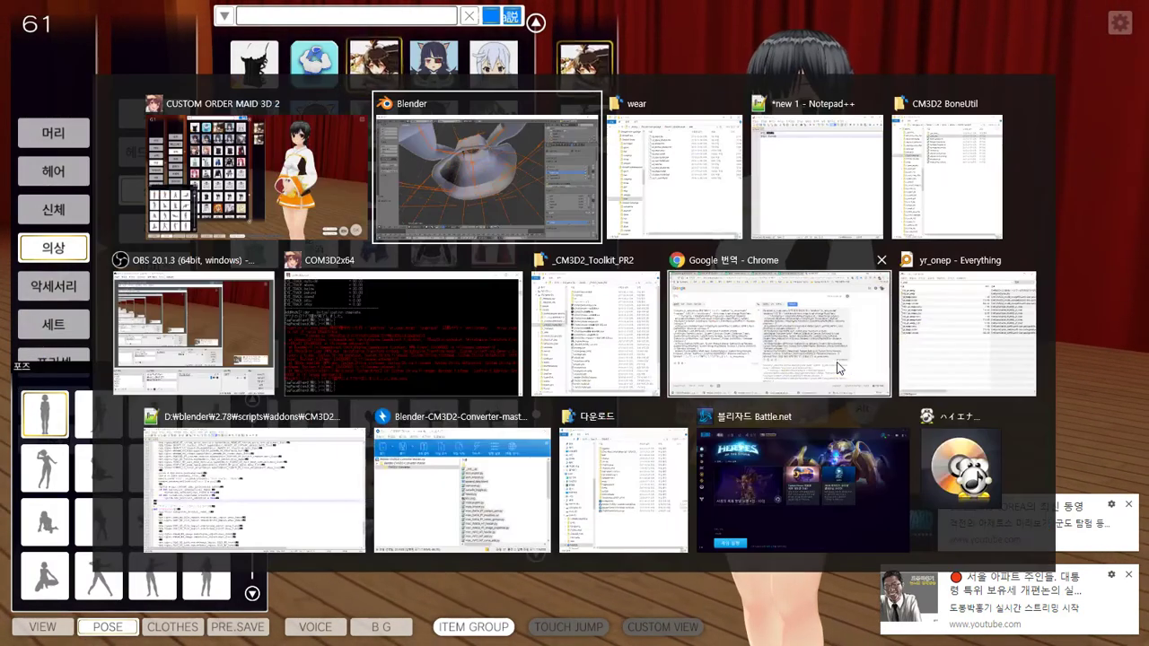
pyautogui.keyDown('alt'); pyautogui.click(218, 328); pyautogui.keyUp('alt')
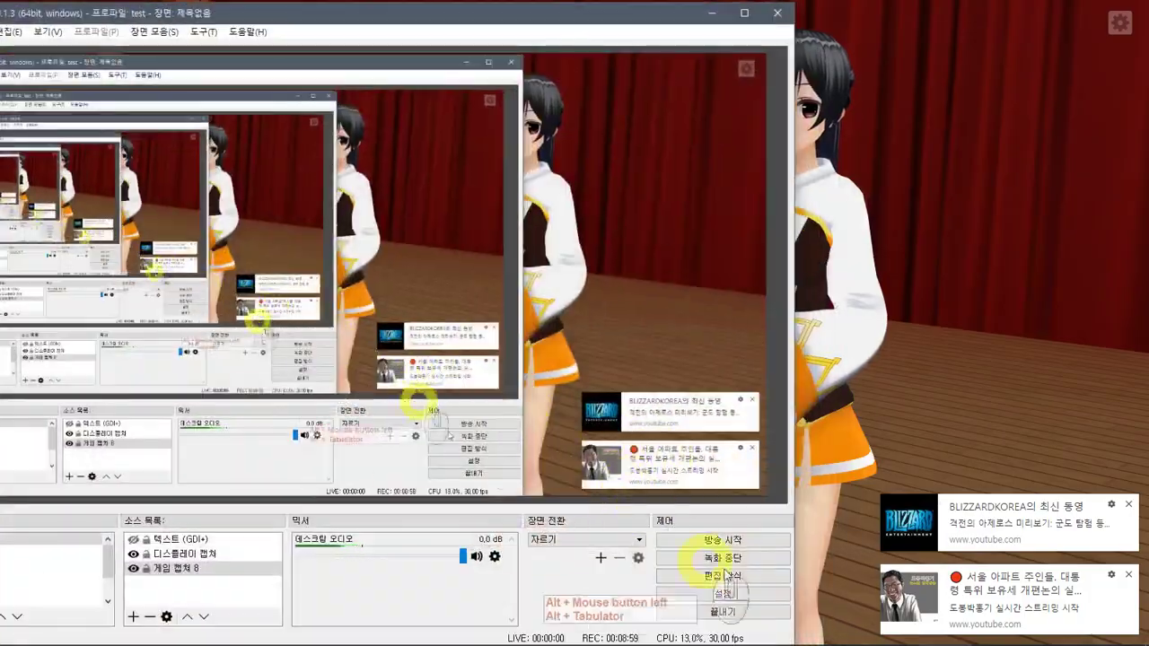